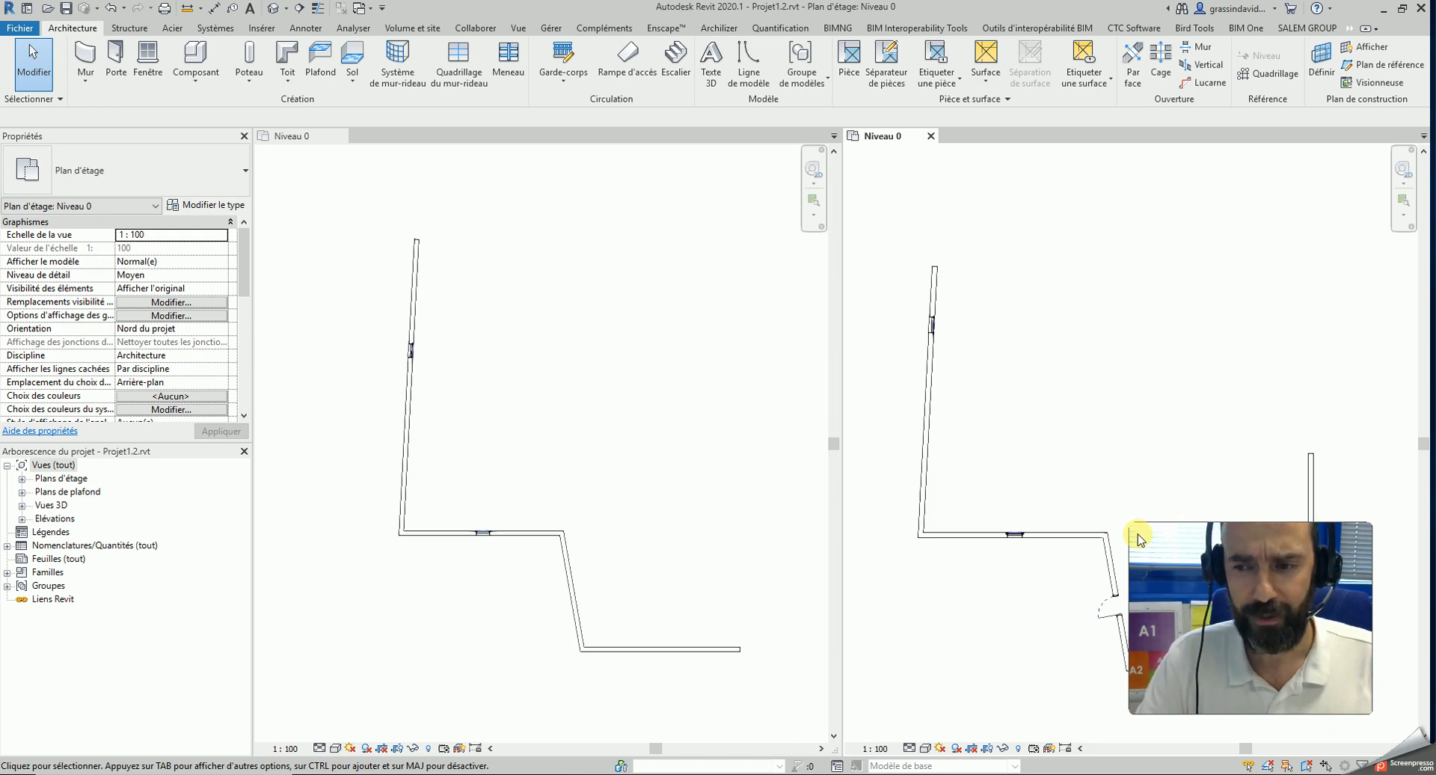
pyautogui.moveTo(1150, 539); pyautogui.dragTo(1181, 546)
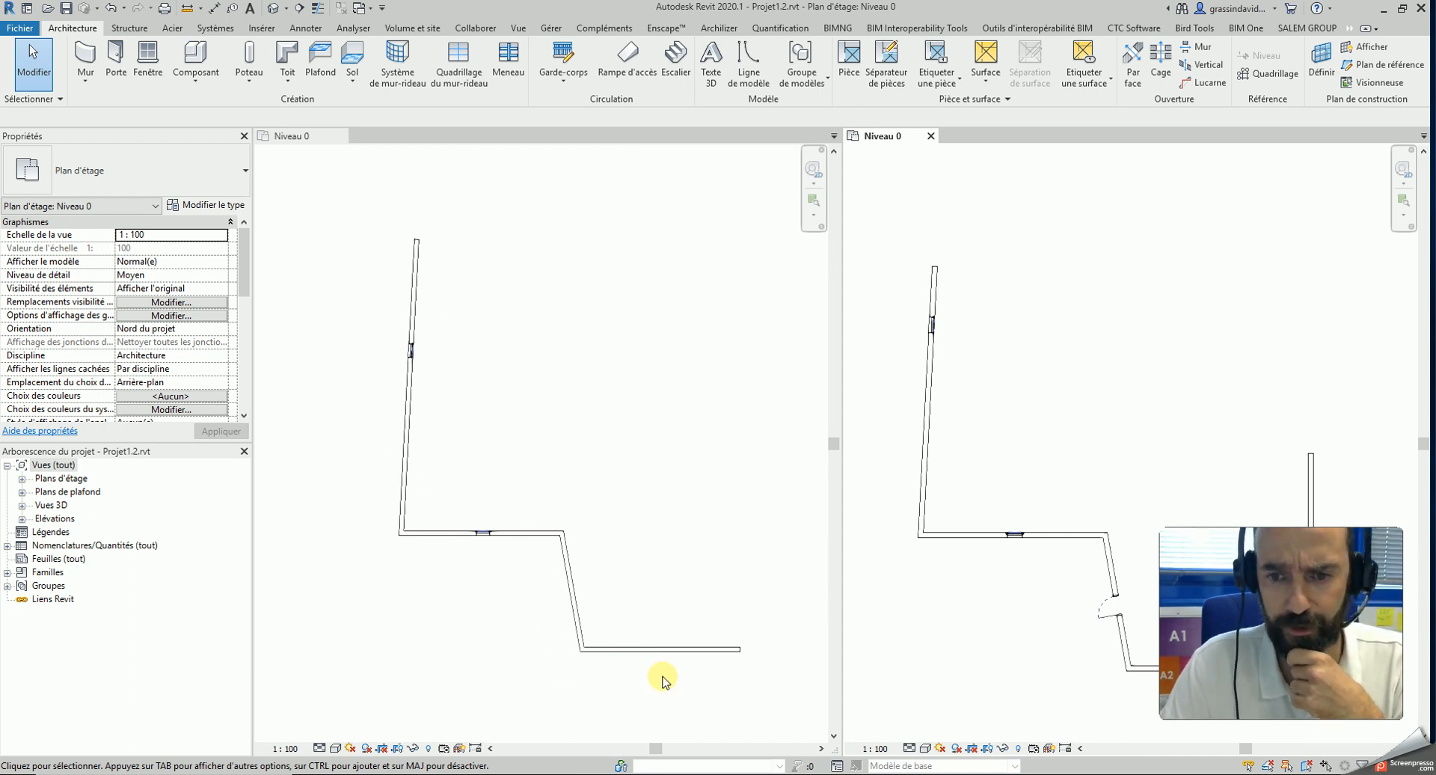
pyautogui.moveTo(1235, 542); pyautogui.dragTo(1217, 187)
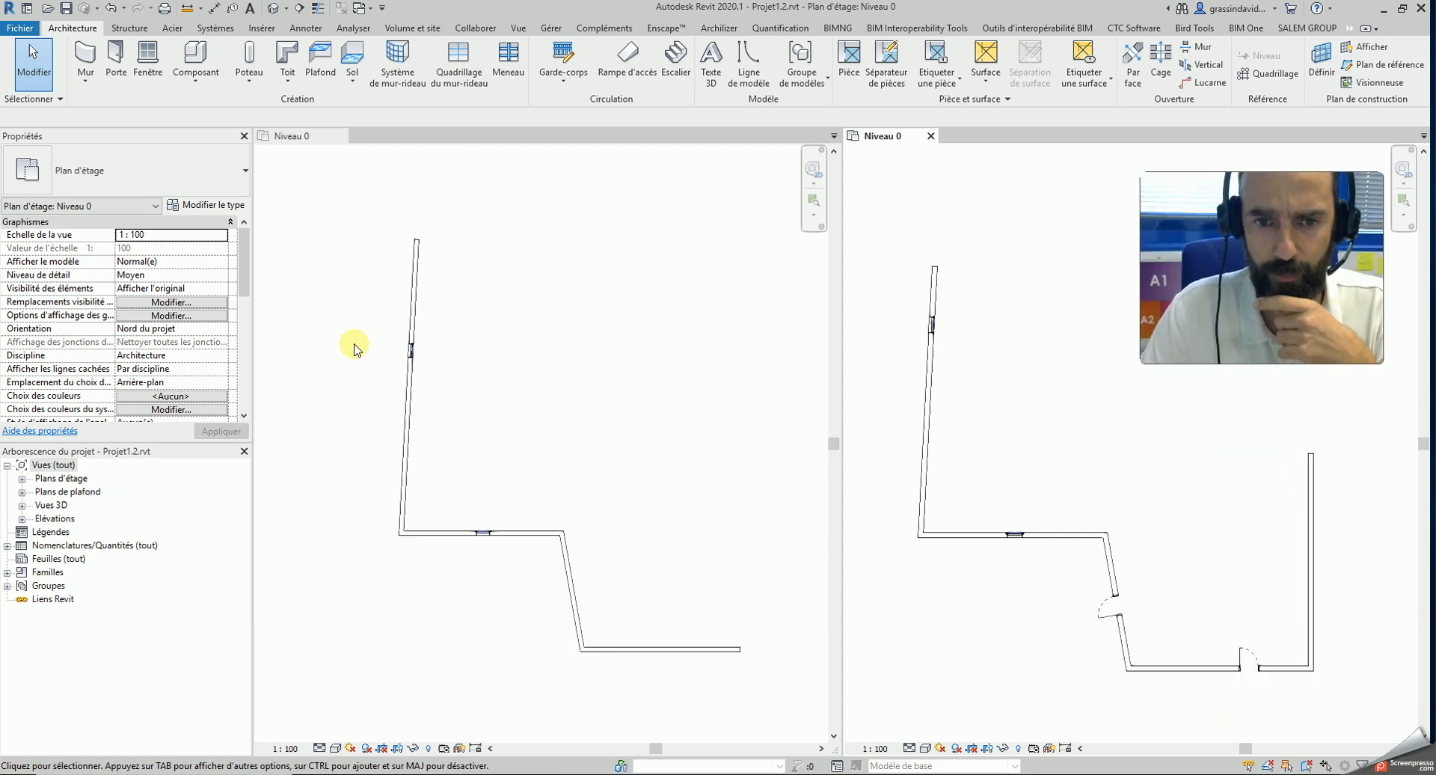
# Step: Look at the Niveau 0 plans of Projet1 and Projet1.2 side by side, ending with the Projet1 plan active
pyautogui.click(554, 350)
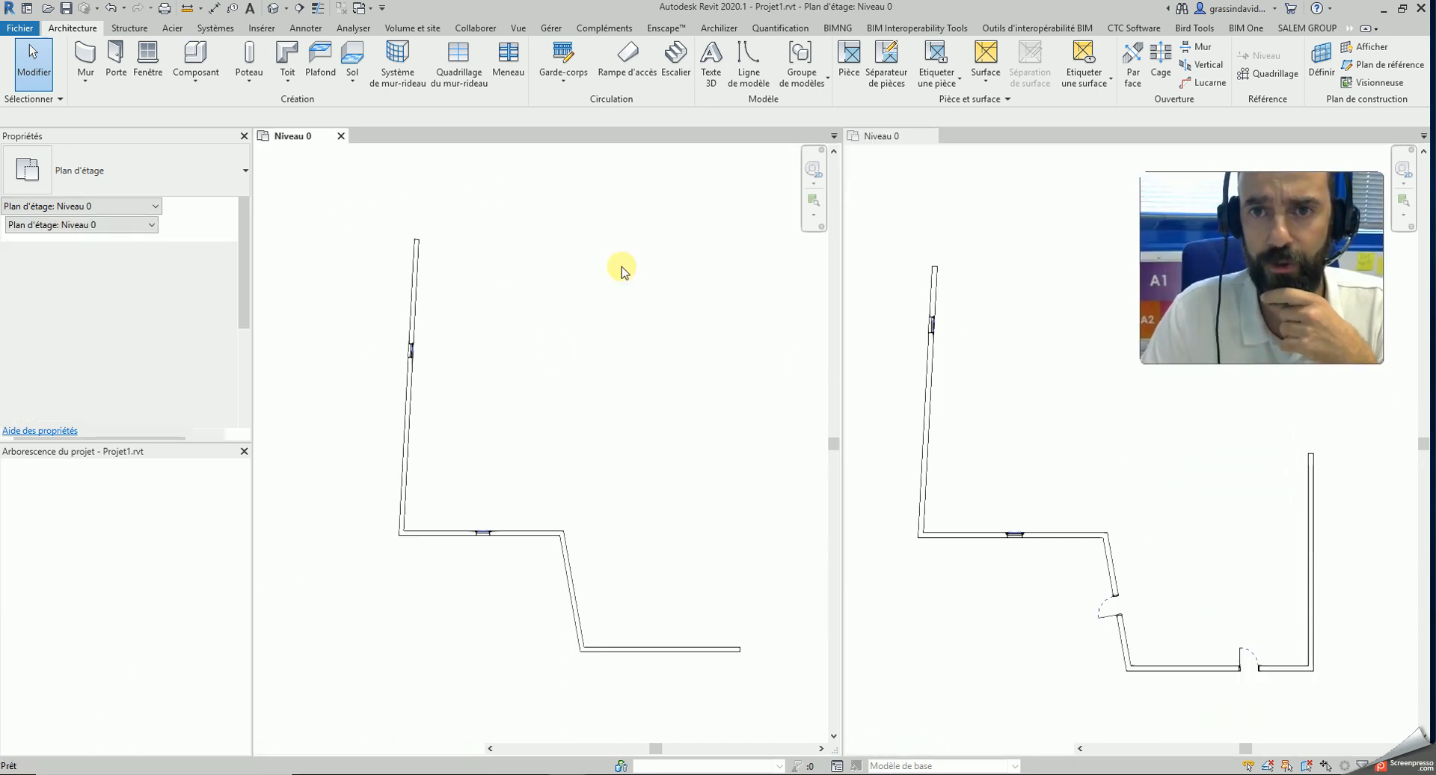
pyautogui.click(992, 206)
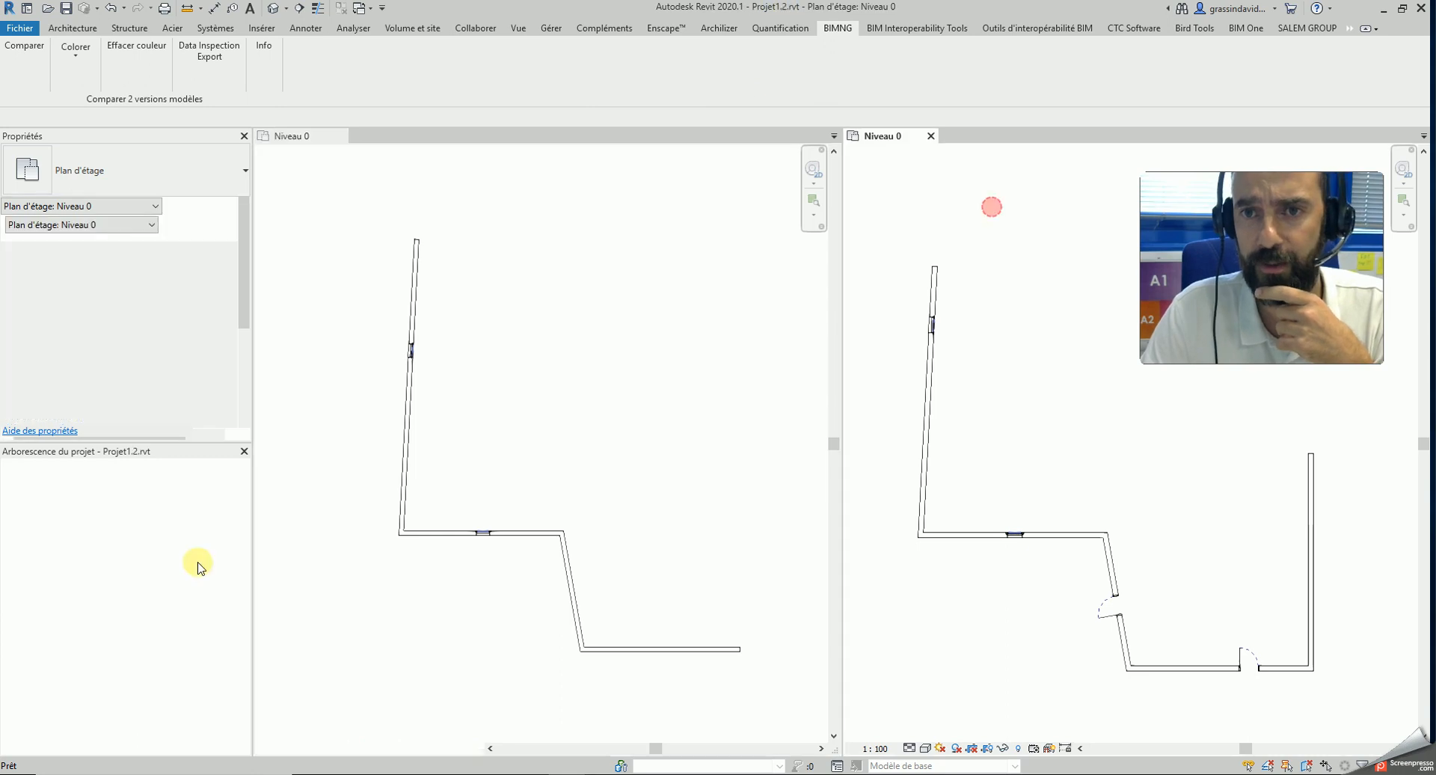
pyautogui.click(723, 292)
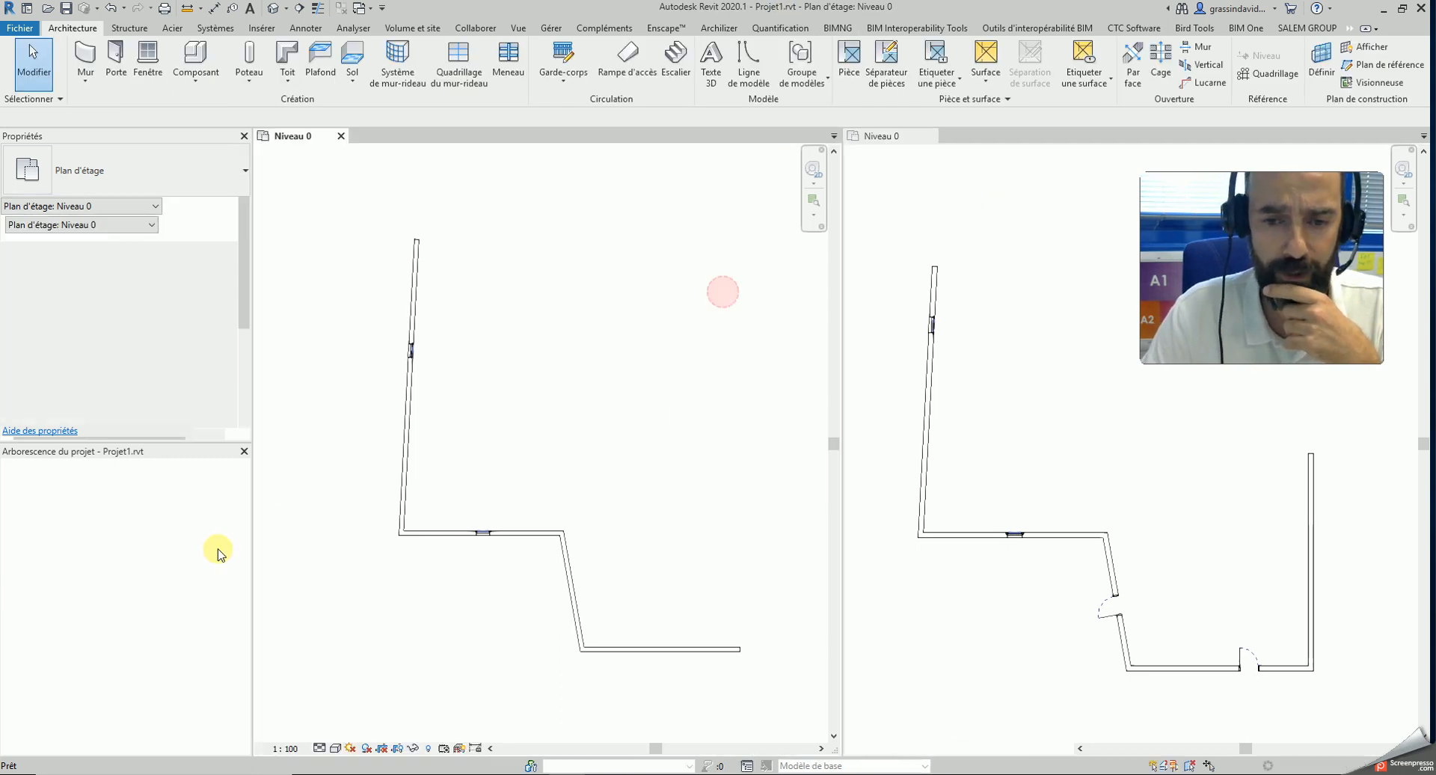
# Step: Switch to File Explorer and copy BIMNG.addin and BIMNG.dll from the downloaded BIMNG_Rvt2019&2020_V1.0.0 folder
pyautogui.moveTo(383, 774)
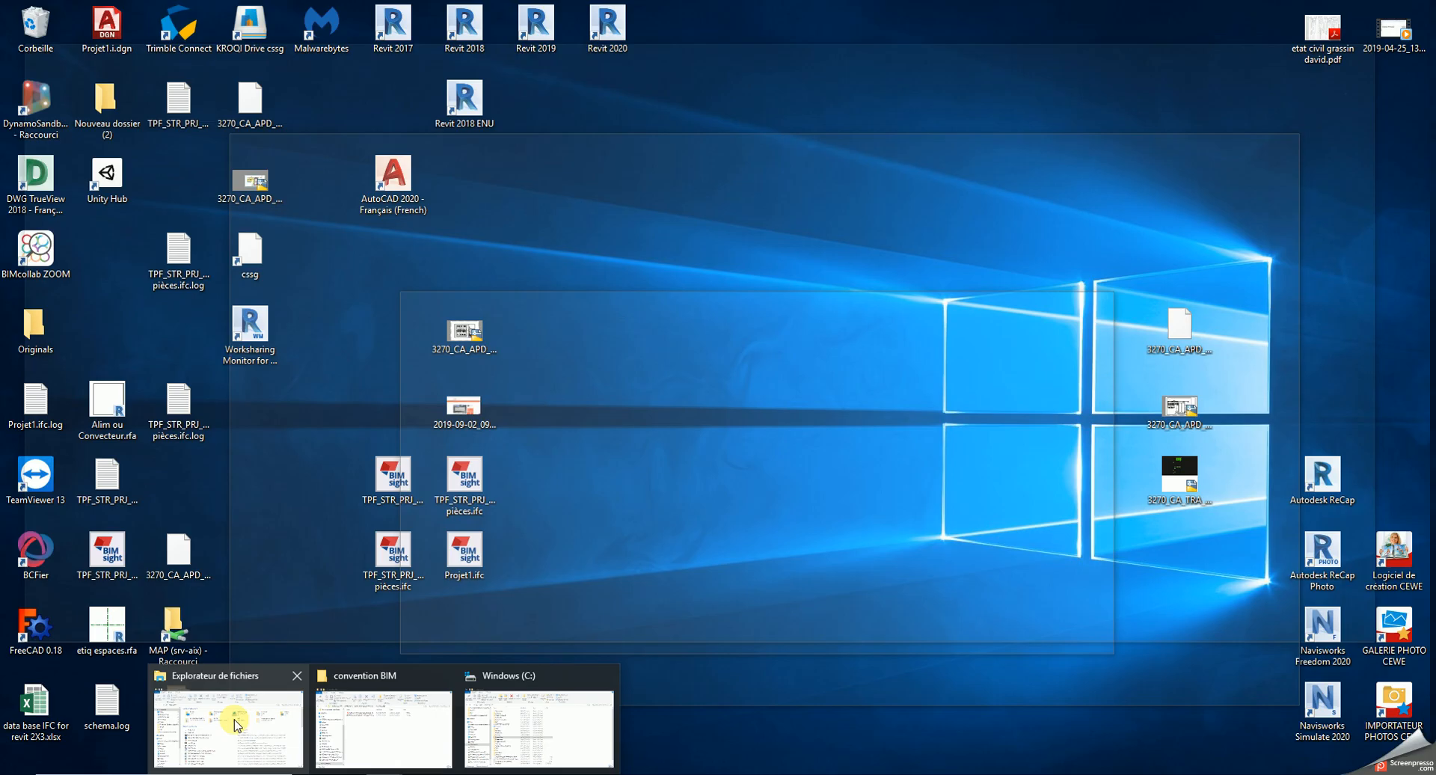
pyautogui.click(234, 720)
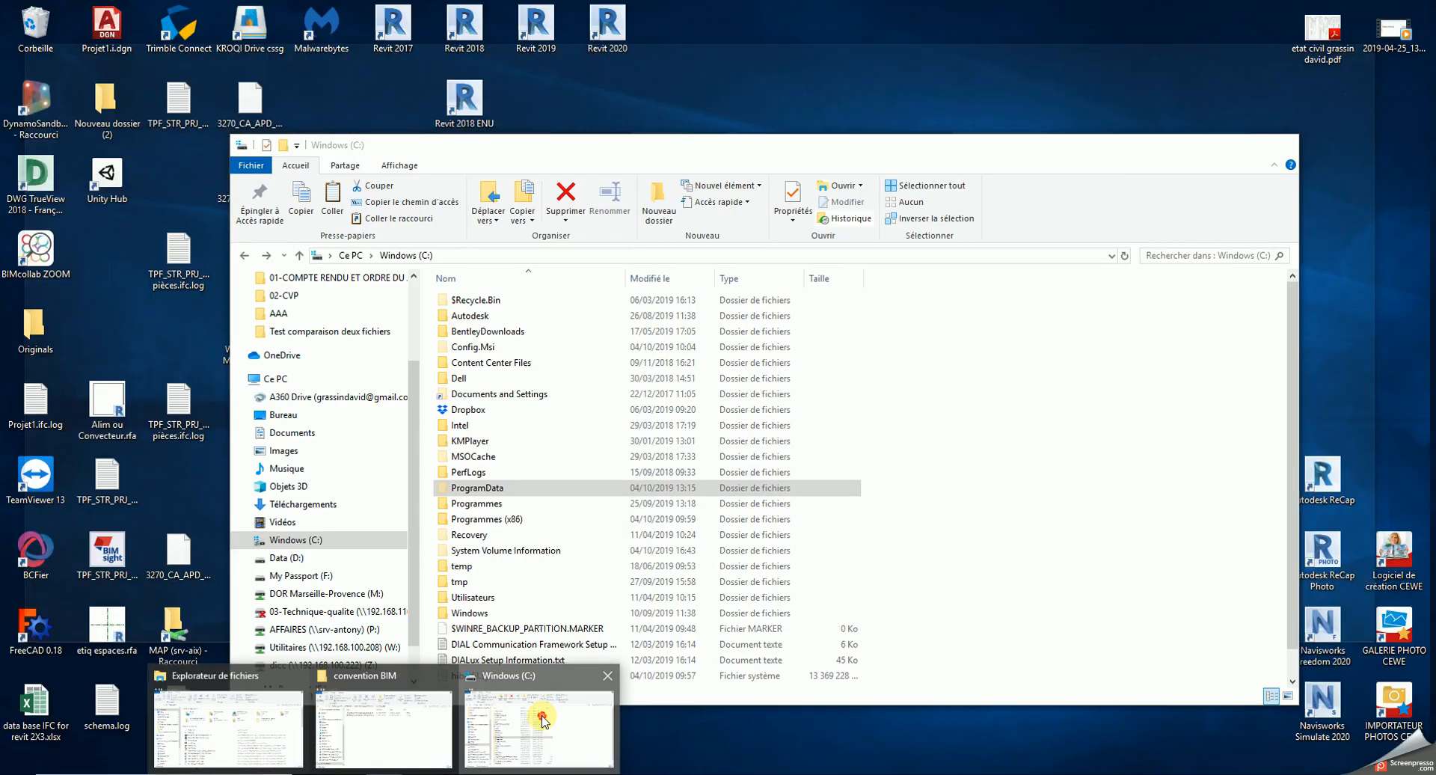
pyautogui.click(585, 727)
pyautogui.click(243, 257)
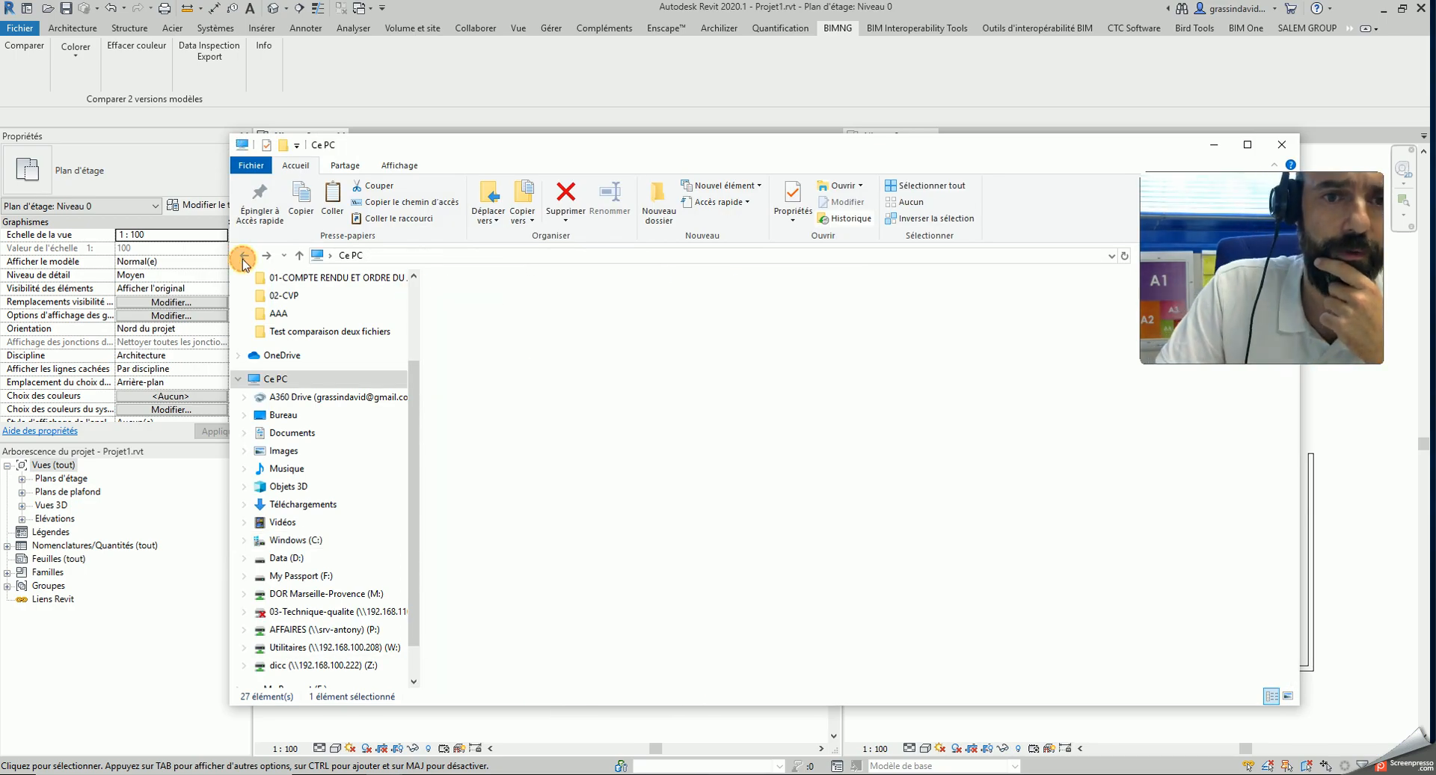
pyautogui.click(244, 257)
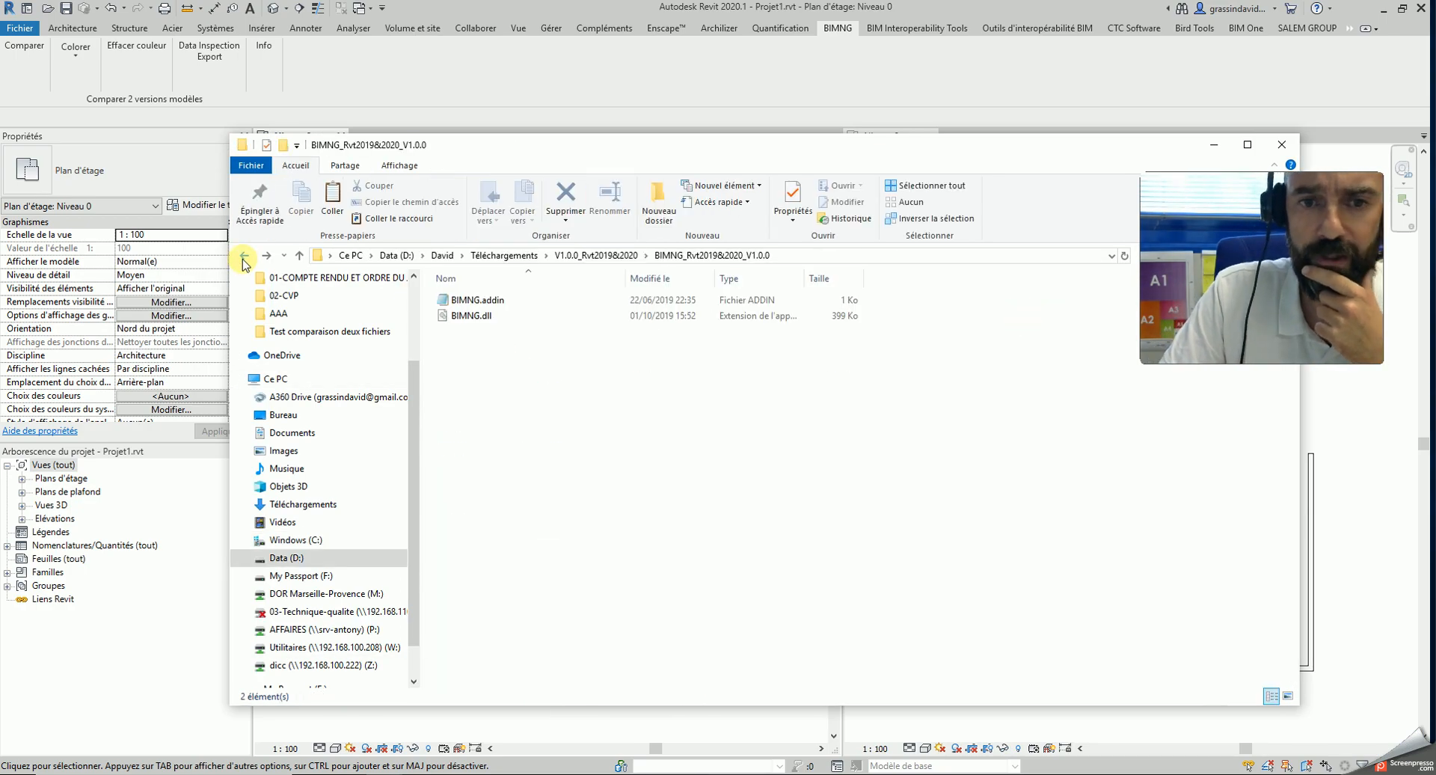
pyautogui.moveTo(532, 346); pyautogui.dragTo(449, 291)
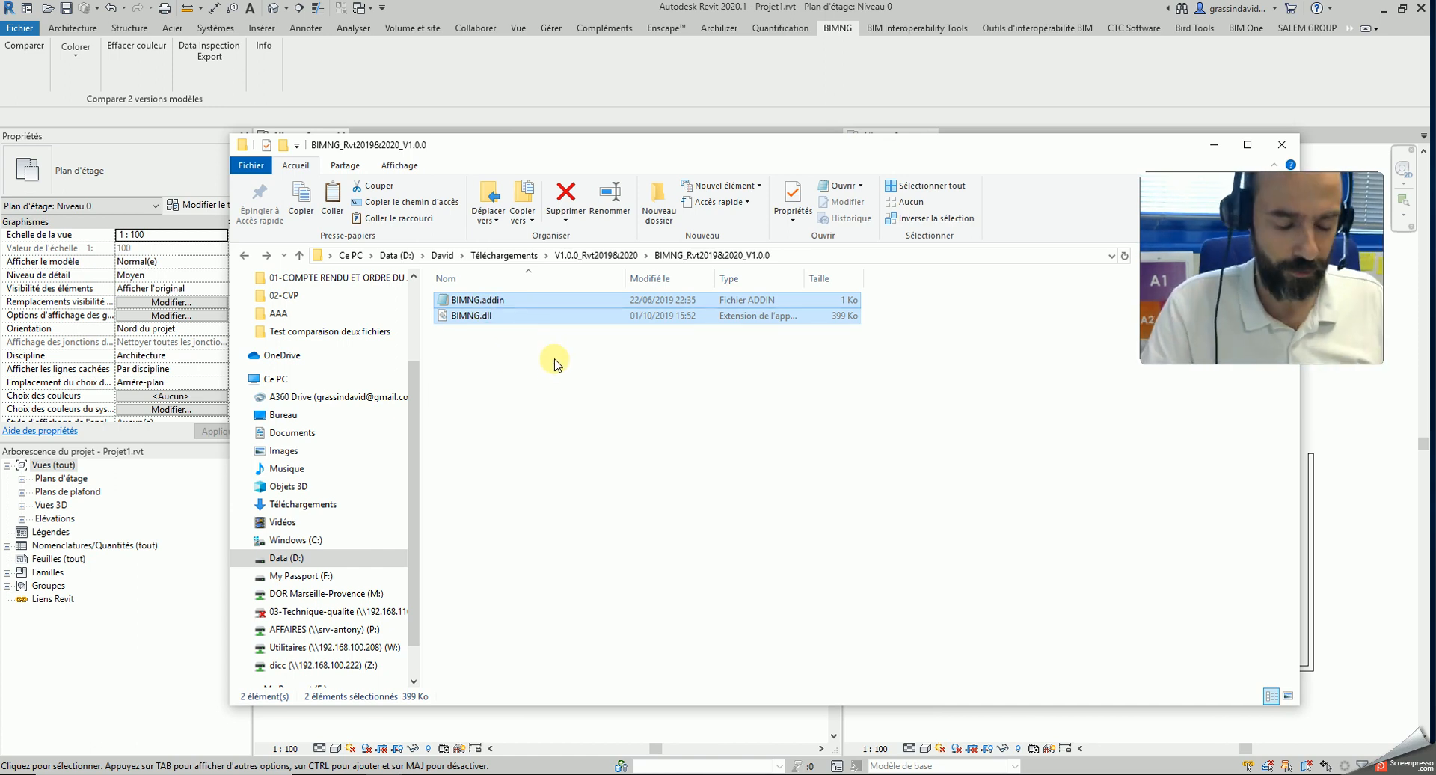
# Step: Go to the Revit 2019 add-ins folder at C:\ProgramData\Autodesk\Revit\Addins\2019
pyautogui.click(268, 256)
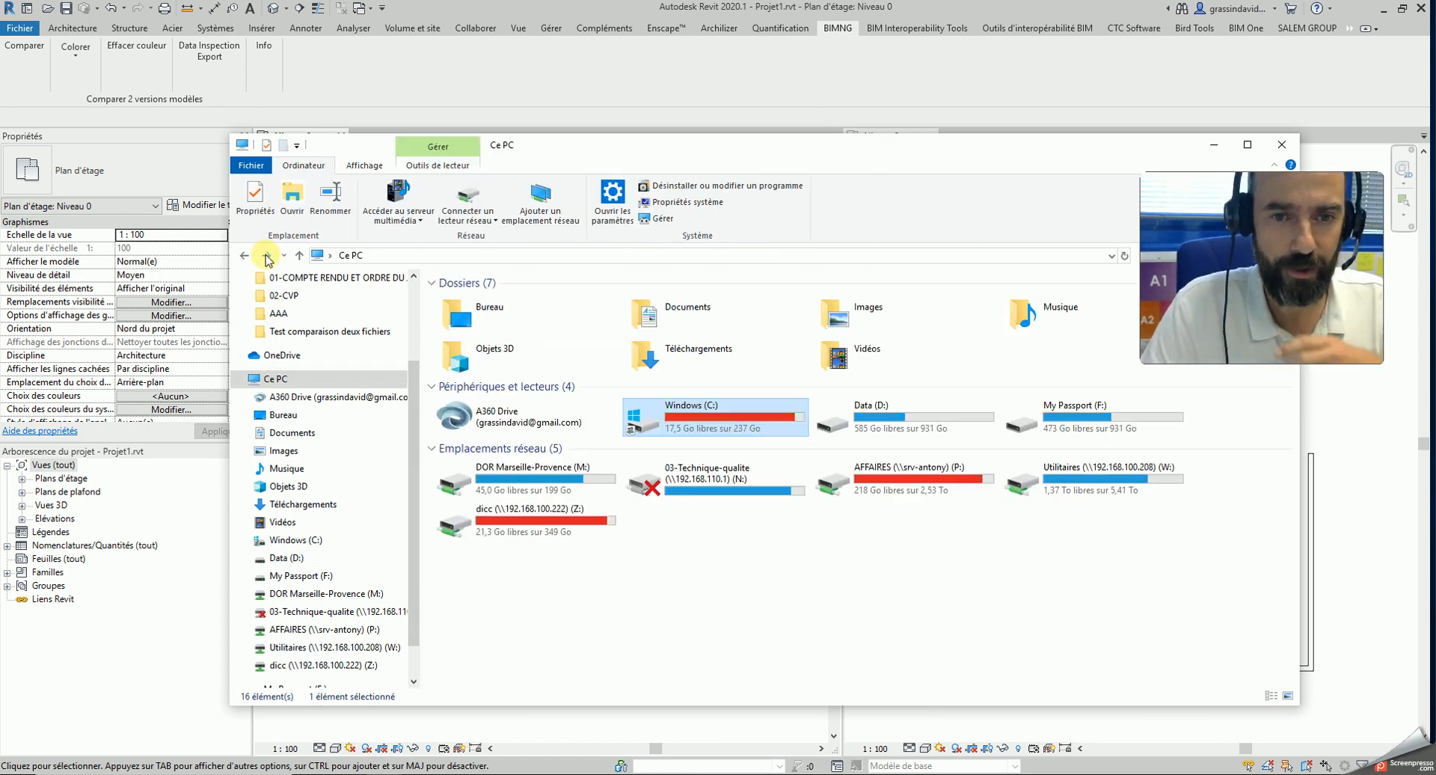
pyautogui.click(267, 256)
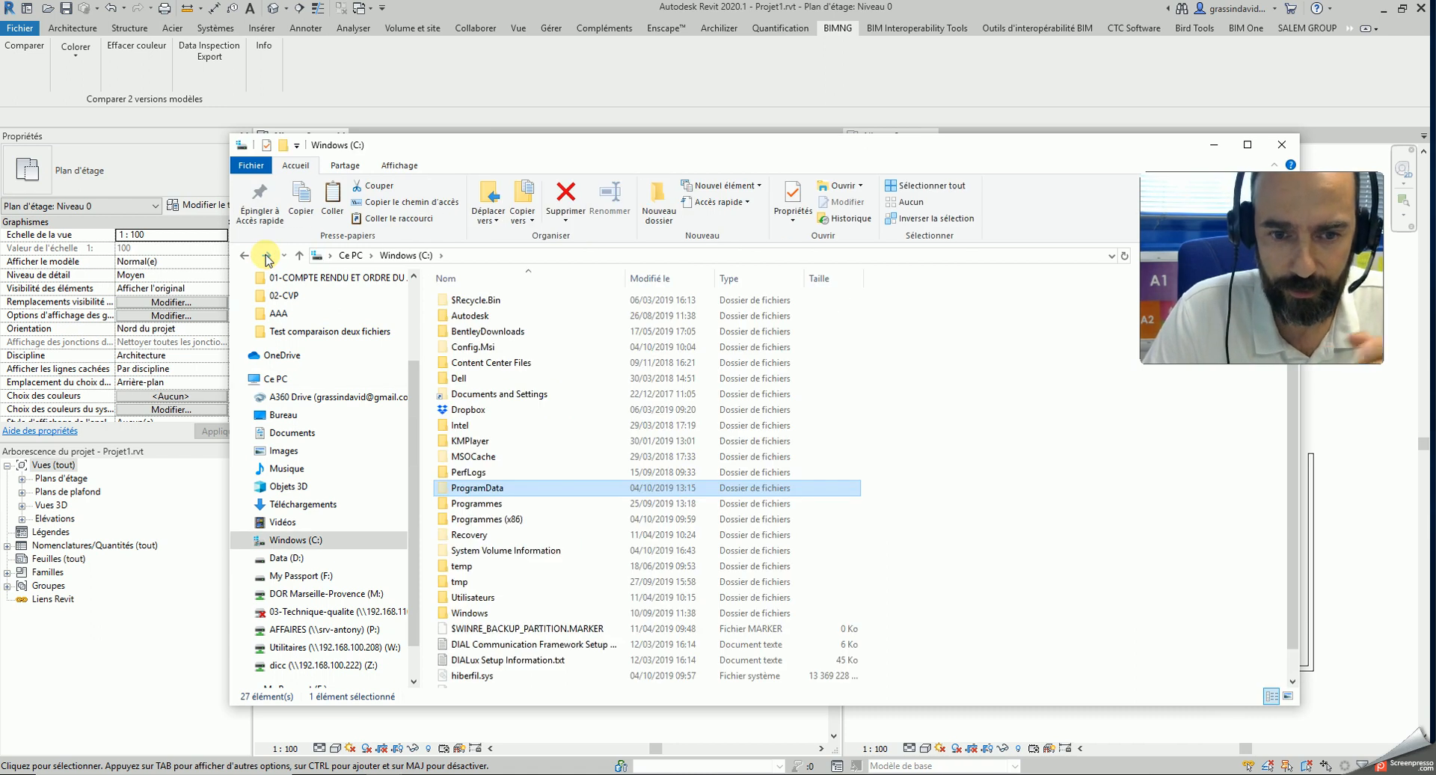
pyautogui.click(267, 256)
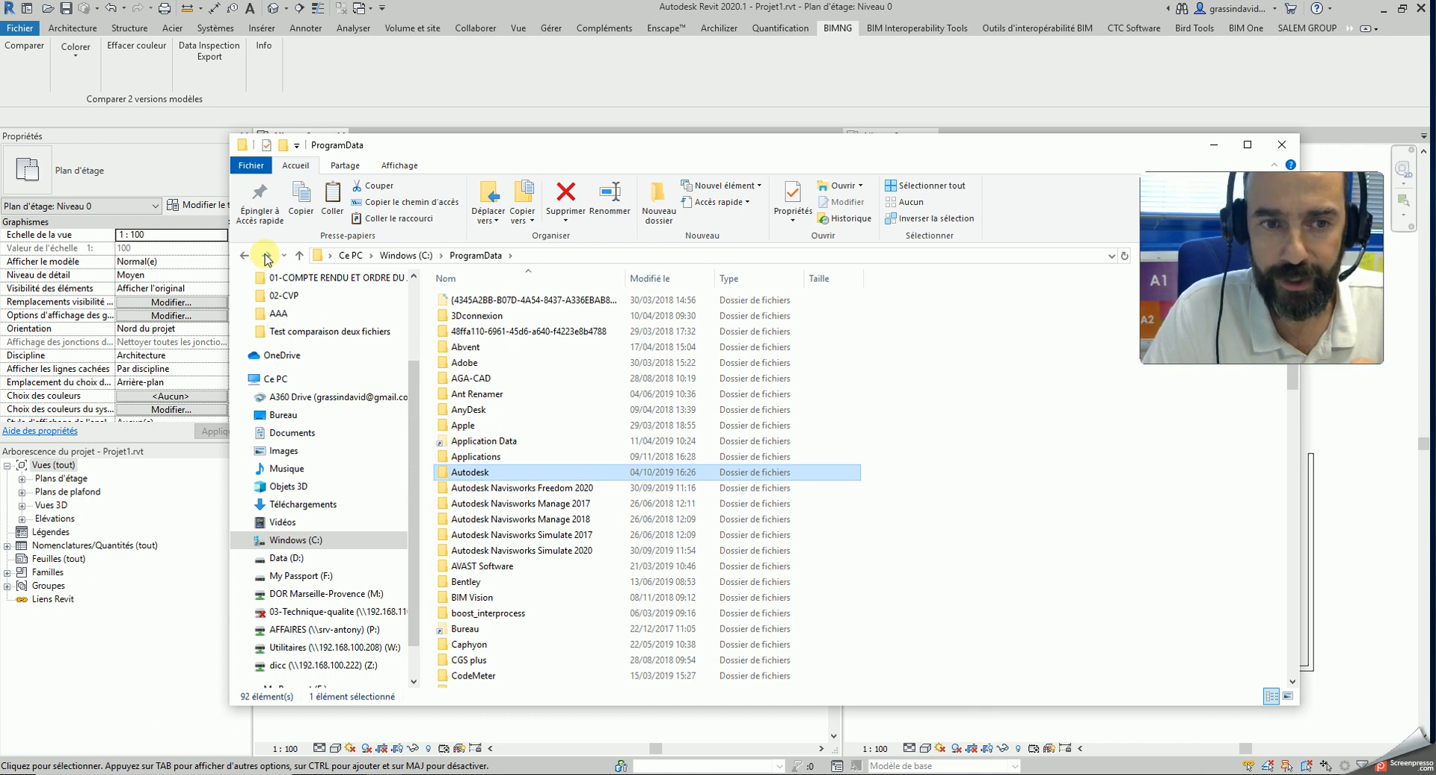
pyautogui.click(267, 256)
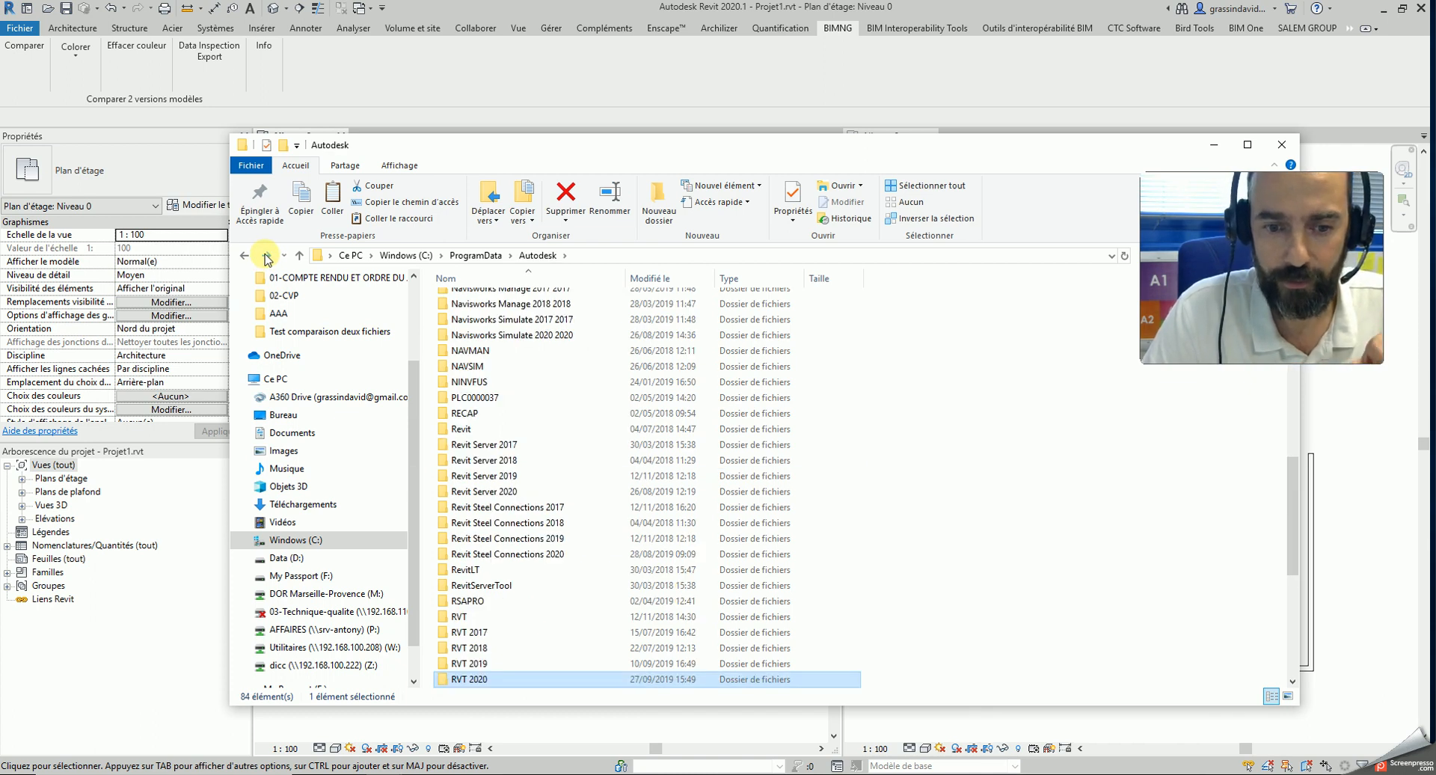
pyautogui.doubleClick(468, 428)
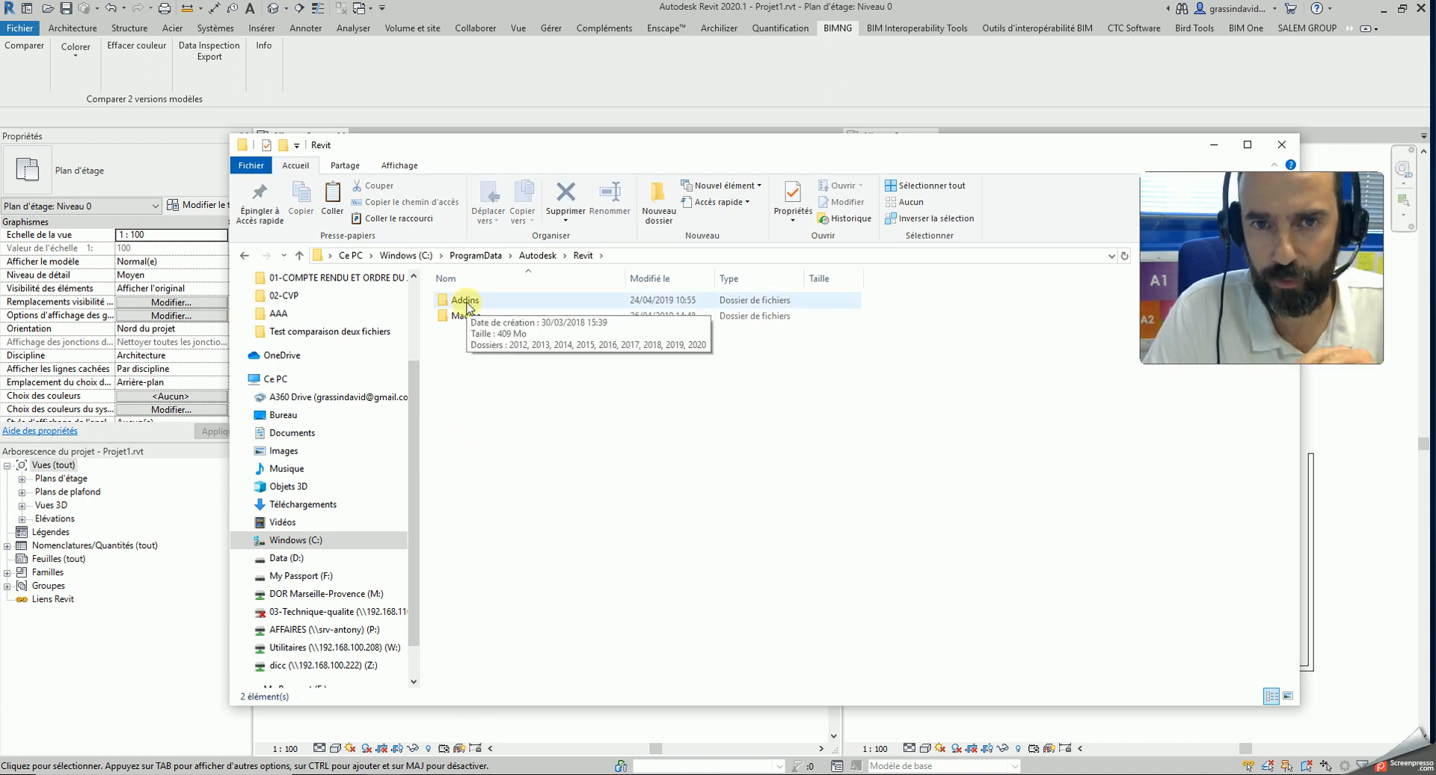
pyautogui.doubleClick(466, 301)
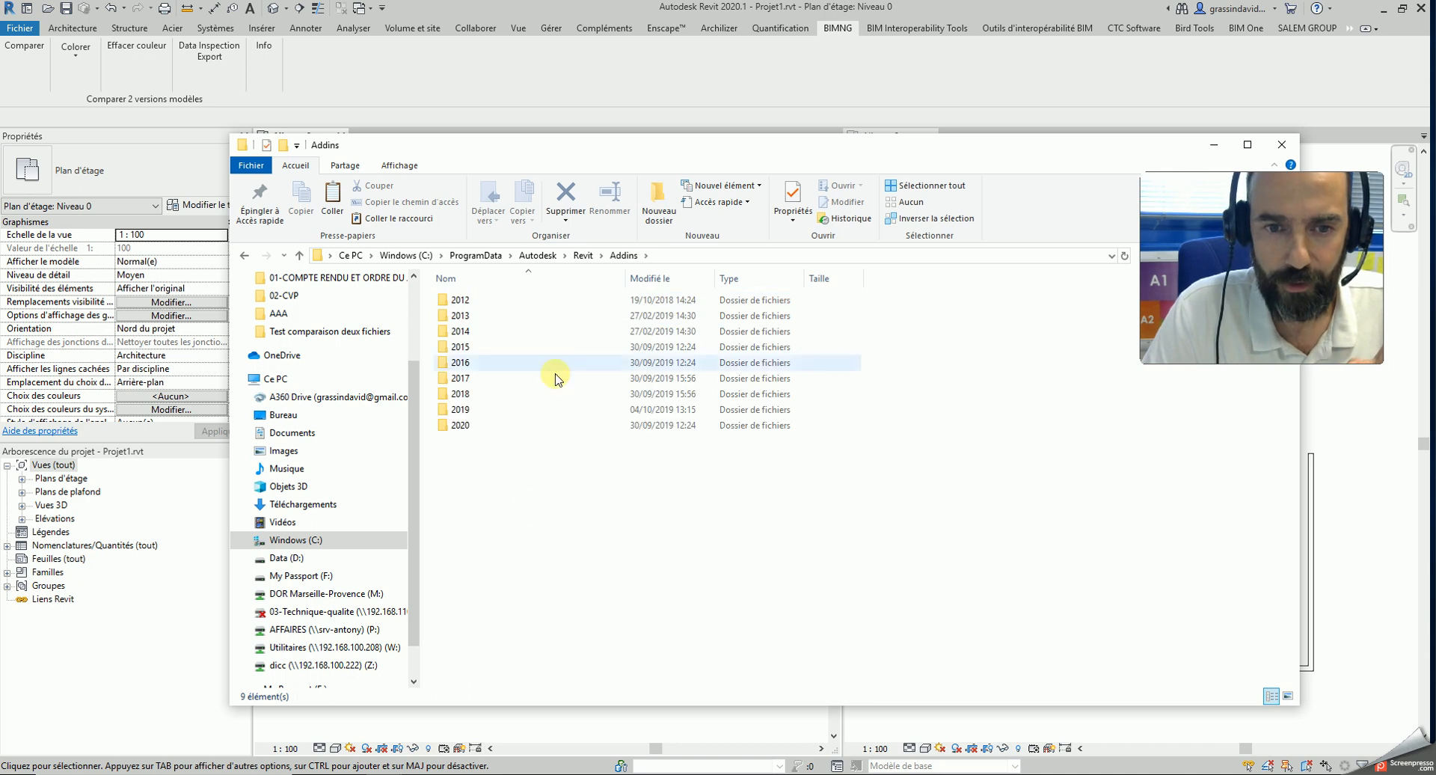
pyautogui.doubleClick(460, 409)
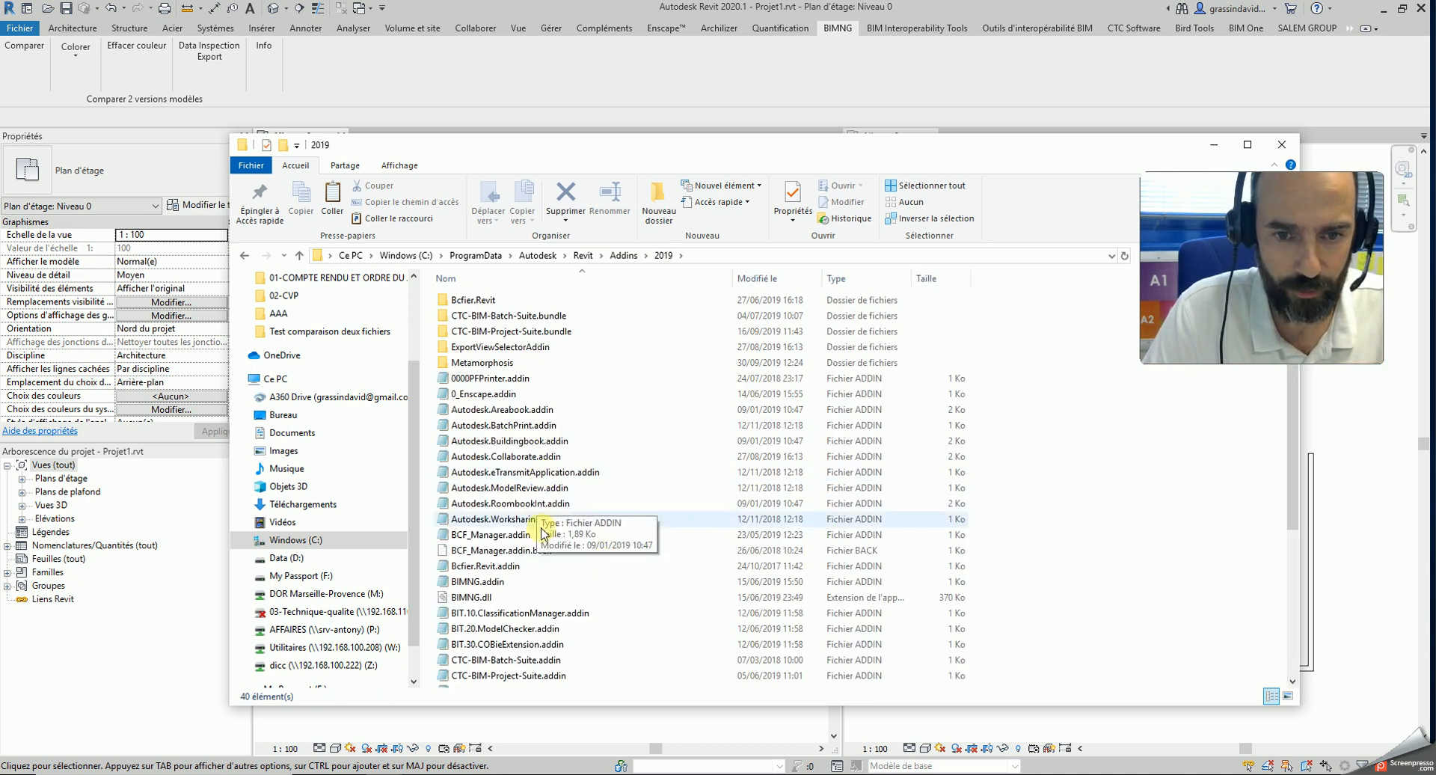
# Step: Paste the two BIMNG files into the 2019 folder, replacing the existing ones and skipping the file in use, and return to Revit
pyautogui.rightClick(1033, 528)
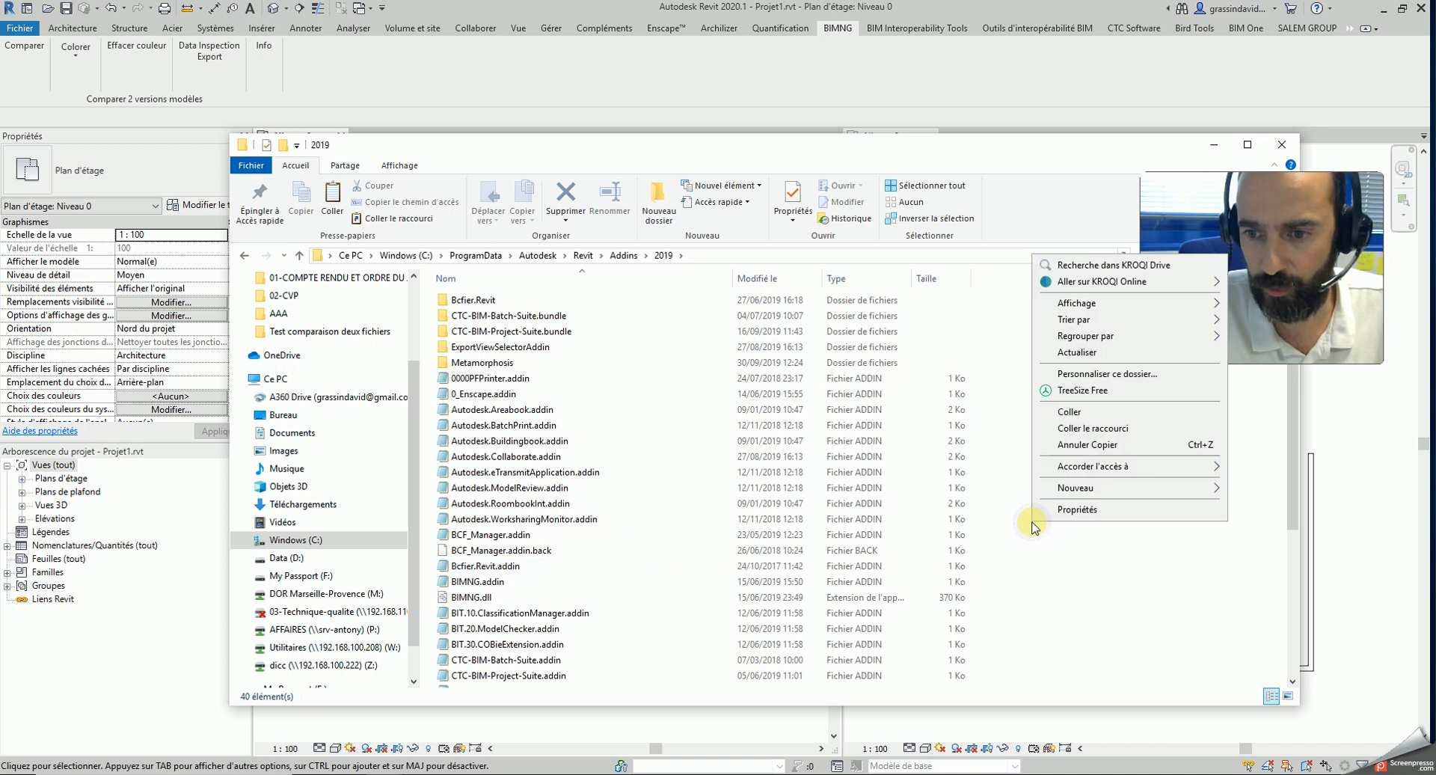
pyautogui.click(1077, 412)
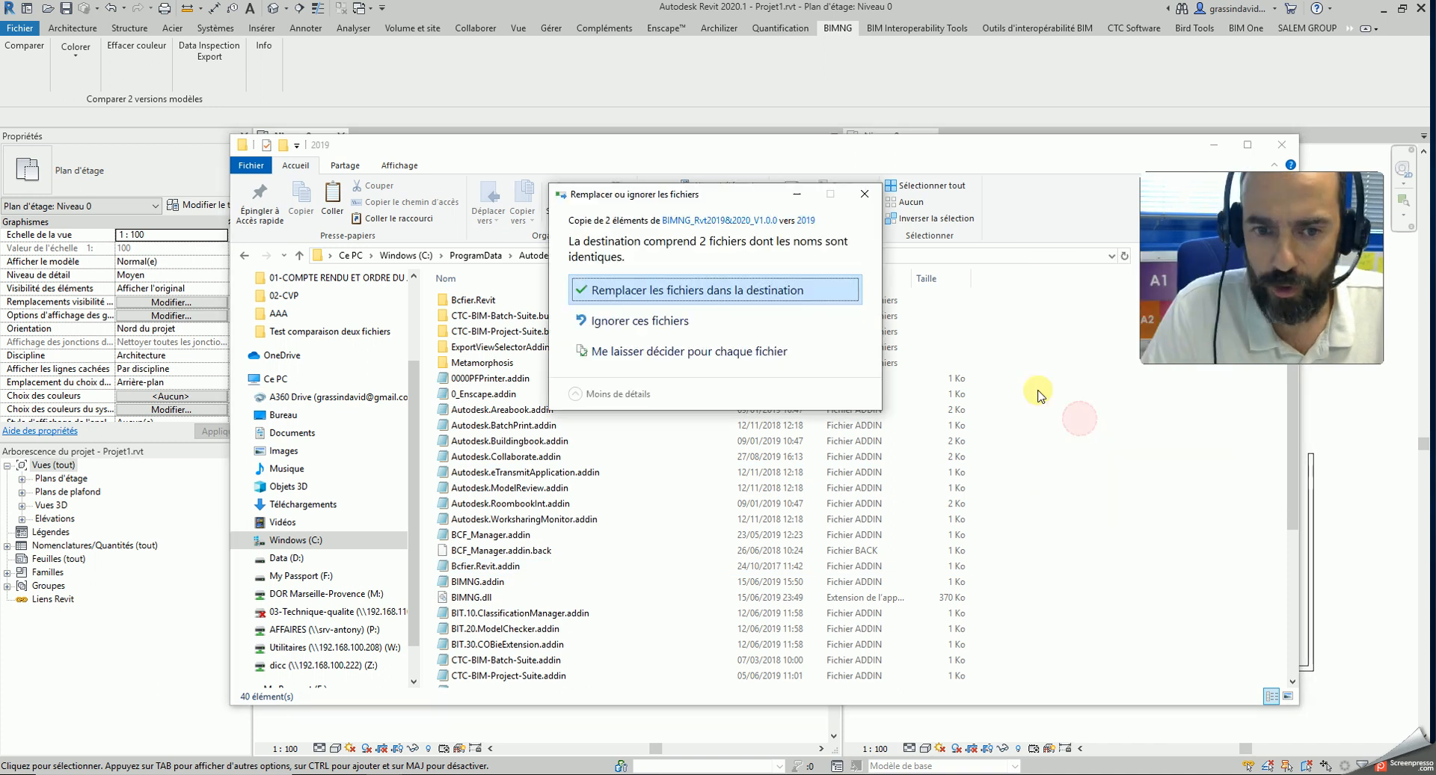
pyautogui.click(672, 291)
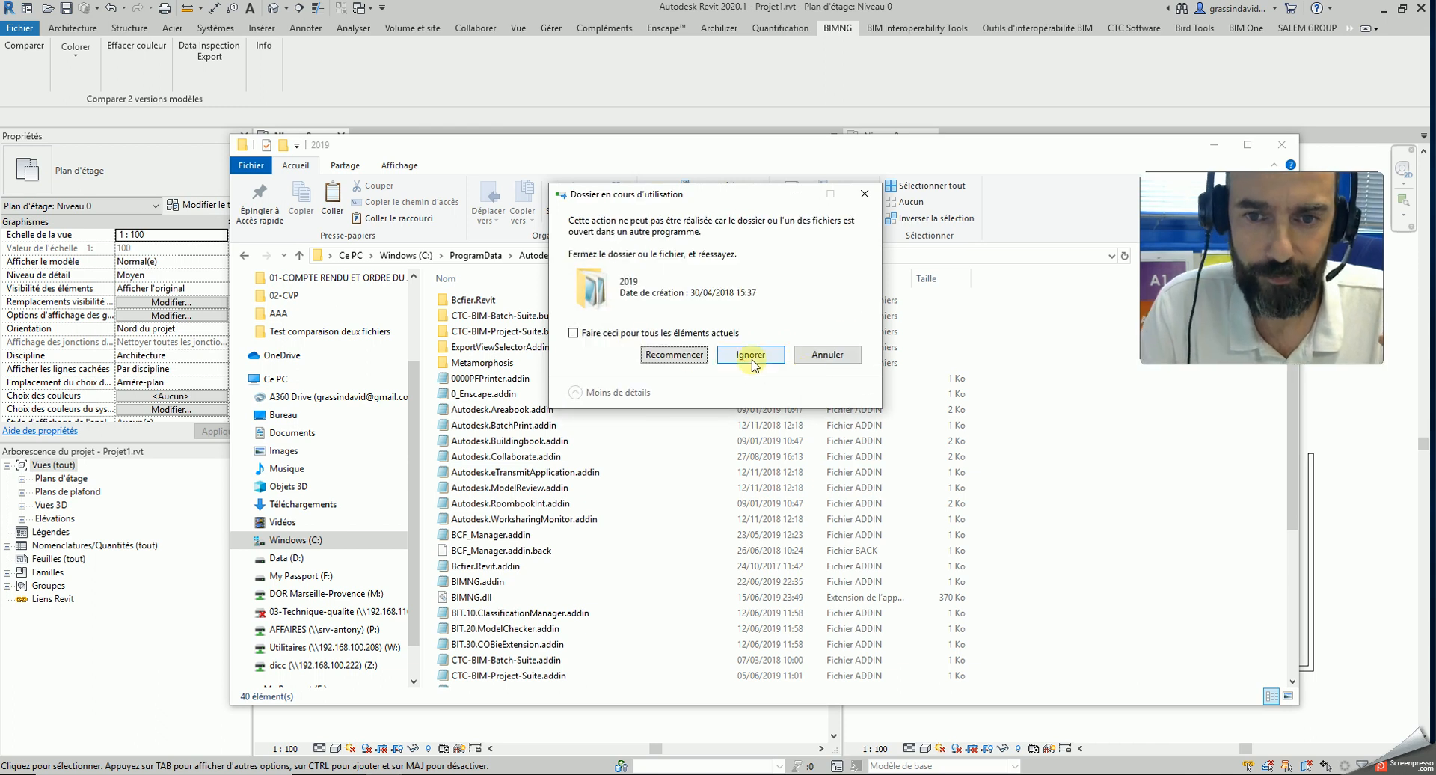
pyautogui.click(673, 356)
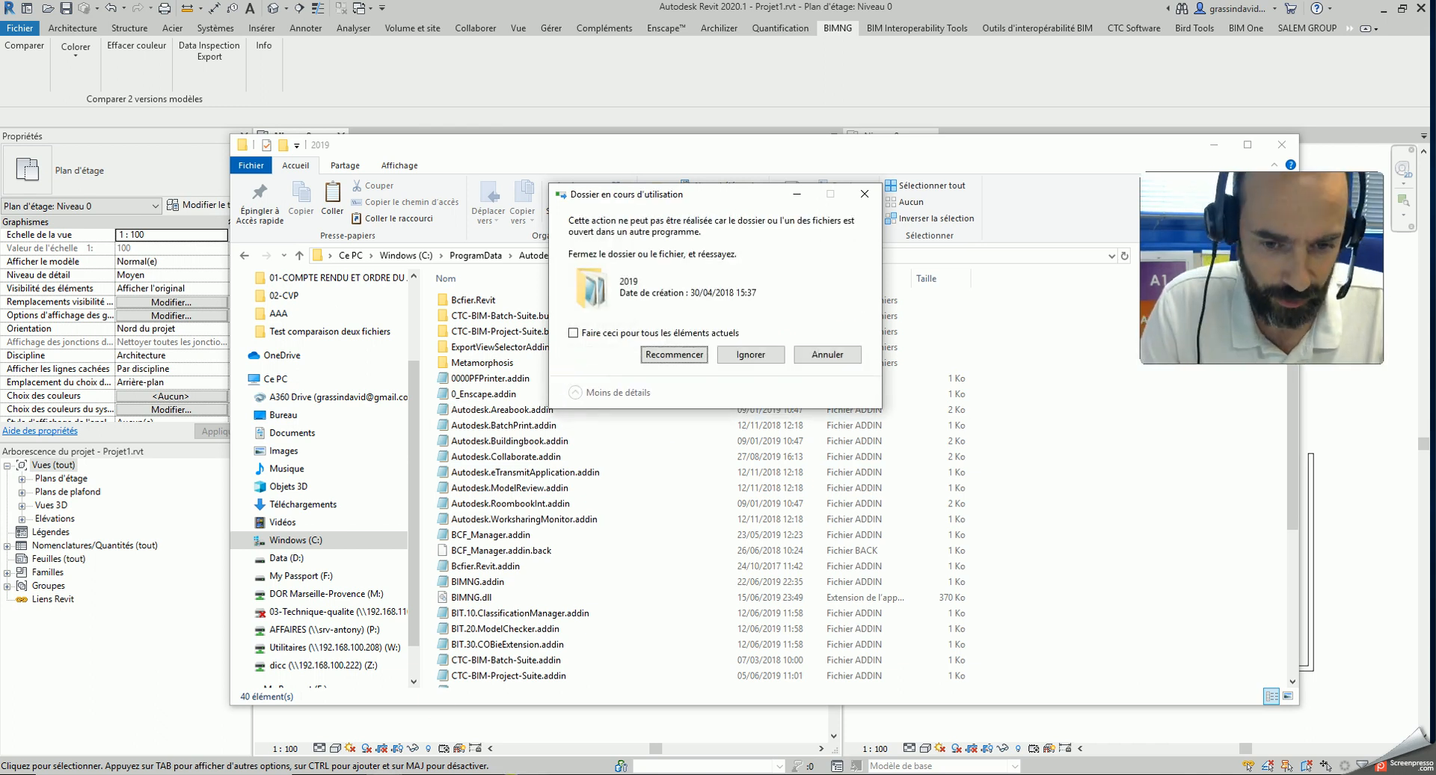
pyautogui.click(757, 355)
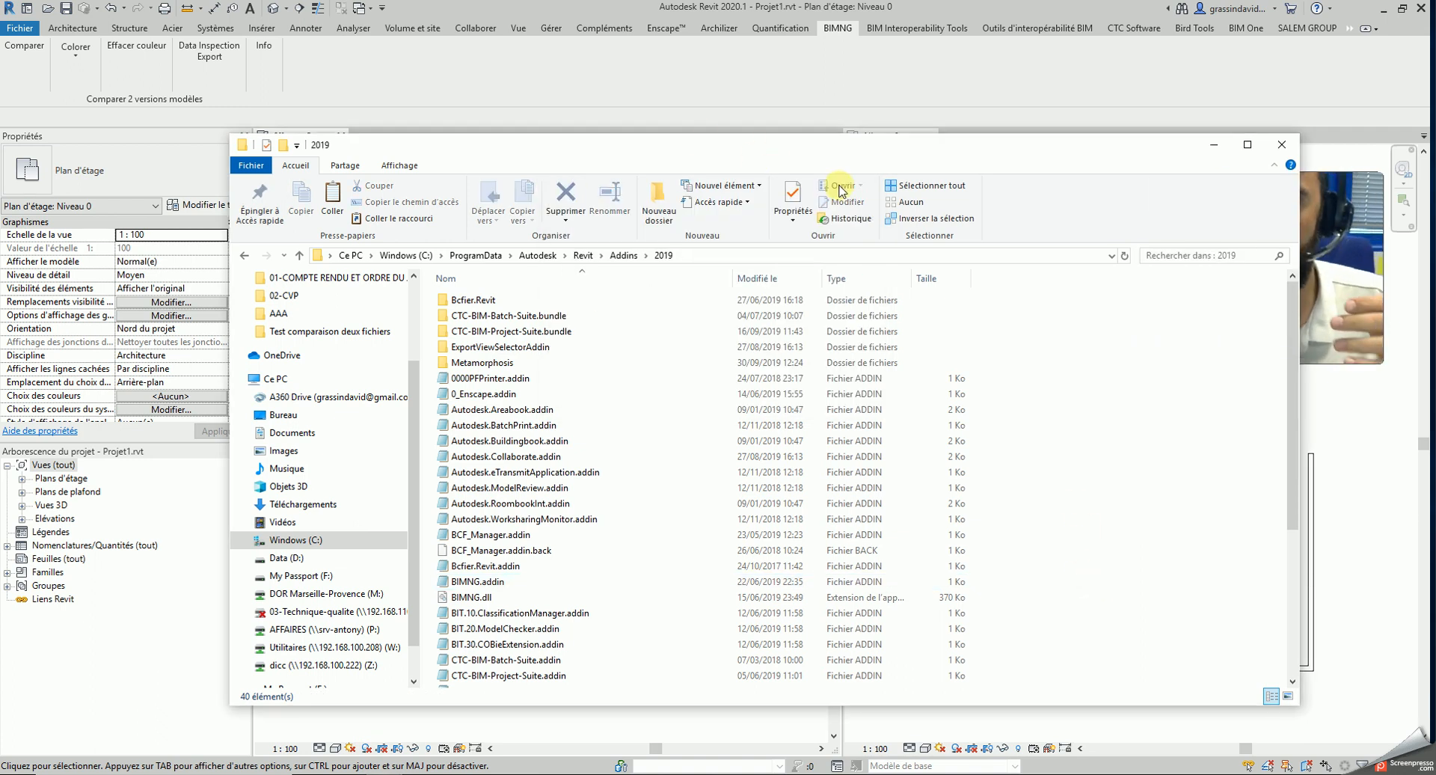
pyautogui.click(1216, 145)
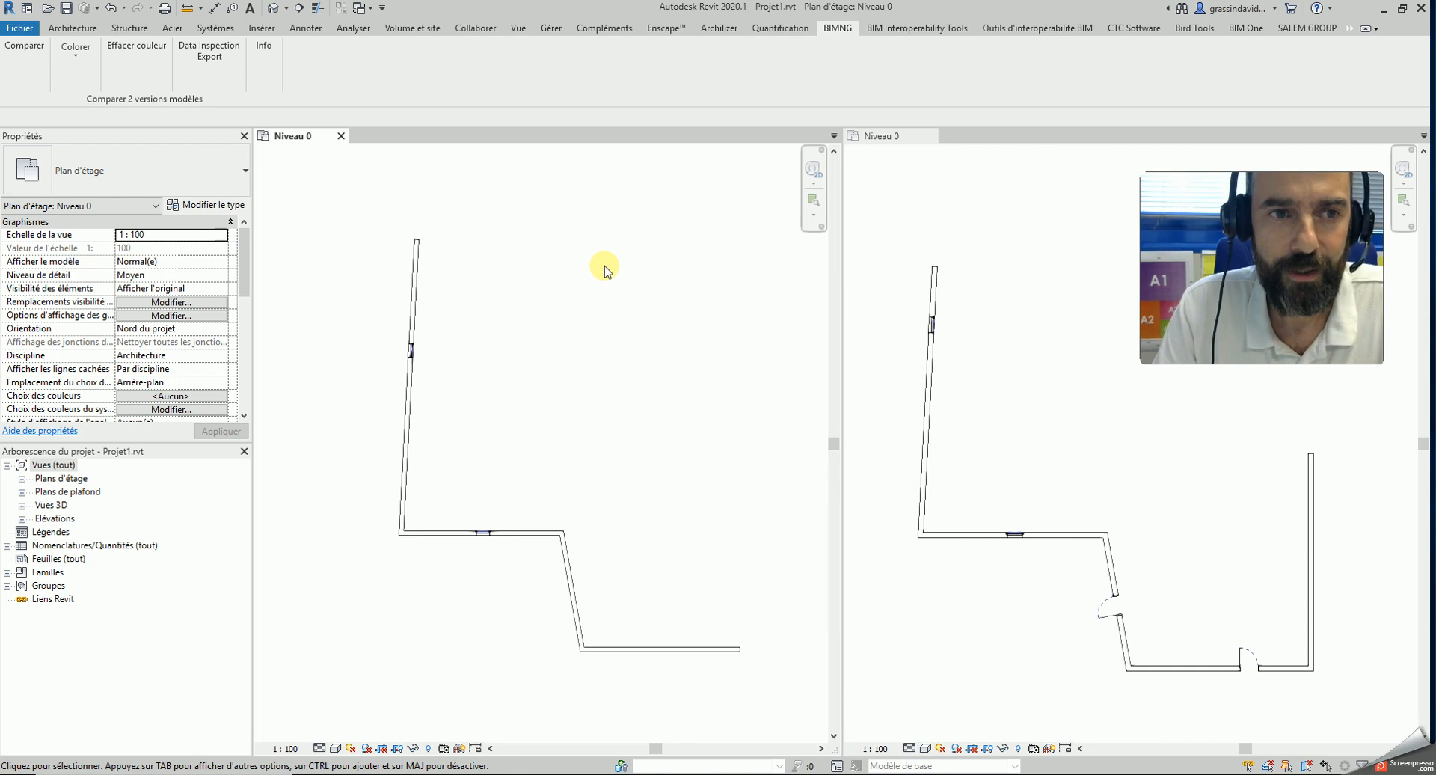
# Step: Set up a BIMNG model comparison with Projet1 as the first version and Projet1.2 as the second
pyautogui.click(15, 73)
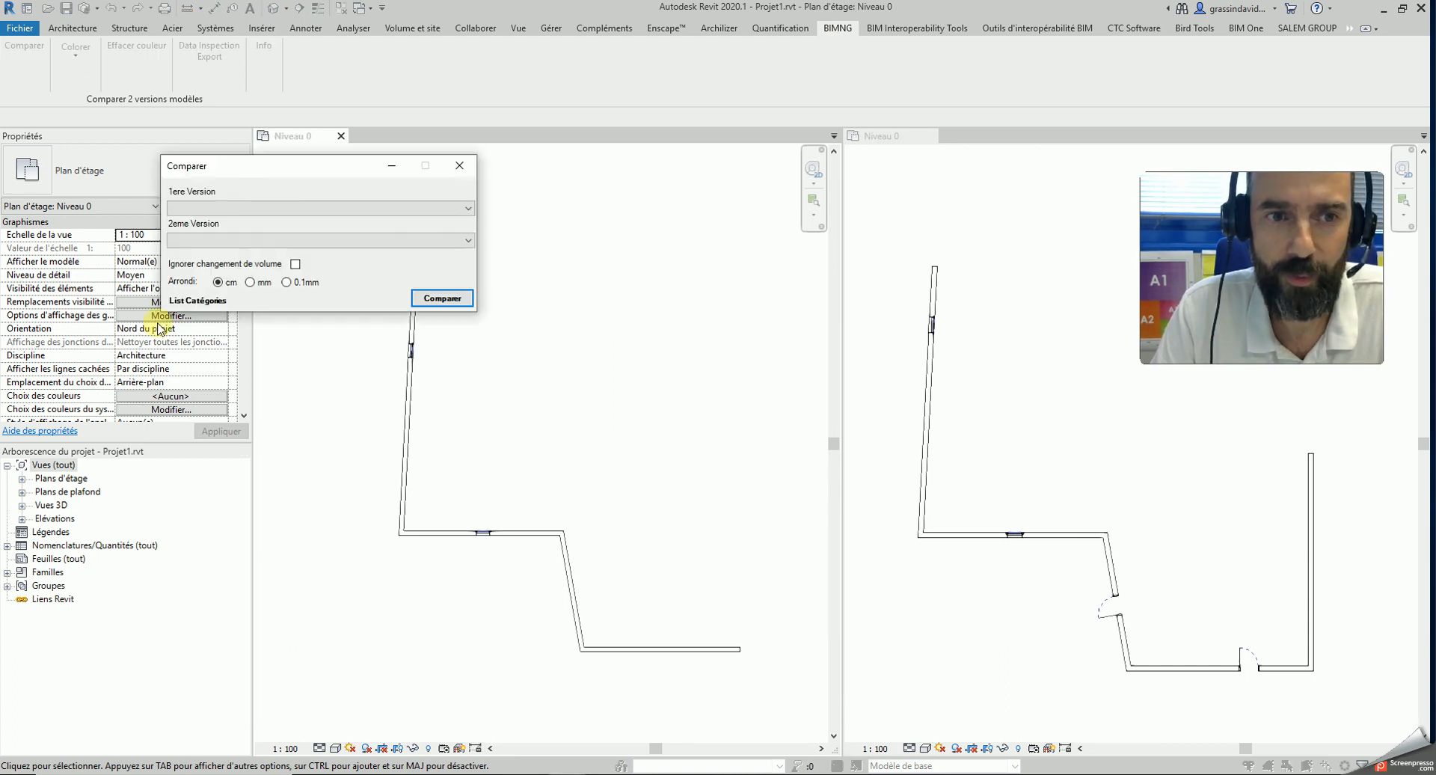
pyautogui.click(289, 207)
pyautogui.click(254, 223)
pyautogui.click(258, 240)
pyautogui.click(217, 260)
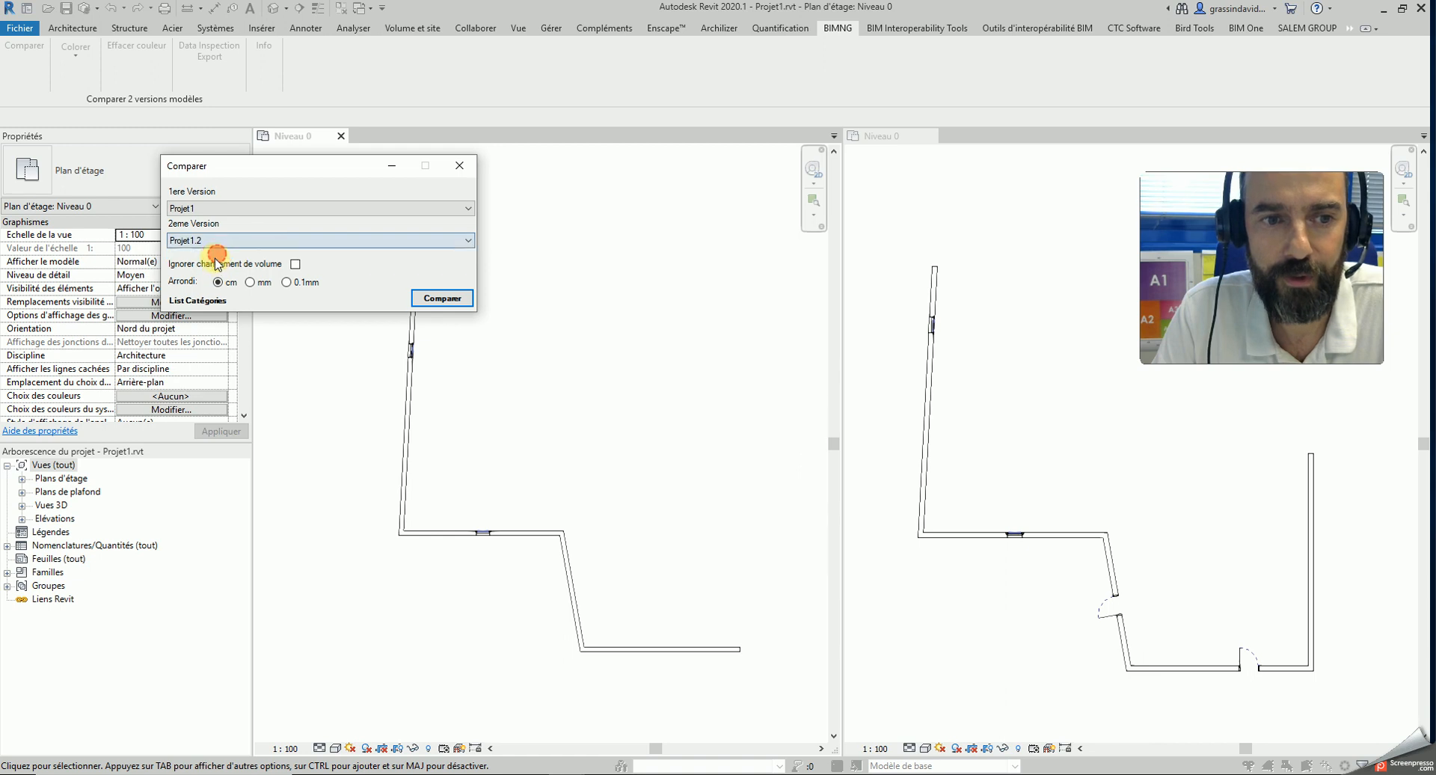
# Step: Examine the list of element categories covered by the BIMNG comparison, and close it
pyautogui.click(207, 302)
pyautogui.moveTo(329, 305)
pyautogui.mouseDown()
pyautogui.moveTo(333, 367)
pyautogui.moveTo(323, 248)
pyautogui.moveTo(322, 305)
pyautogui.mouseUp()
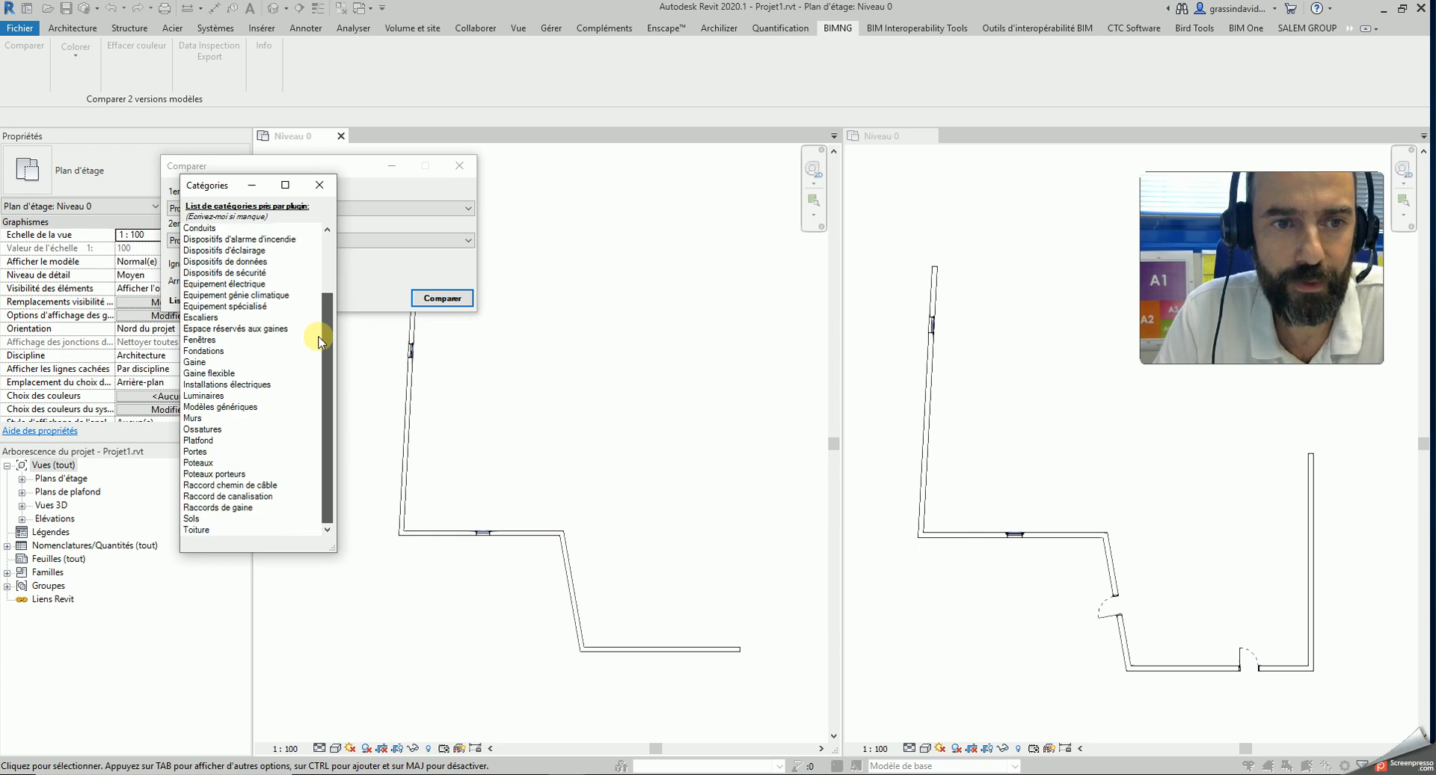
pyautogui.click(201, 331)
pyautogui.moveTo(330, 352); pyautogui.dragTo(330, 296)
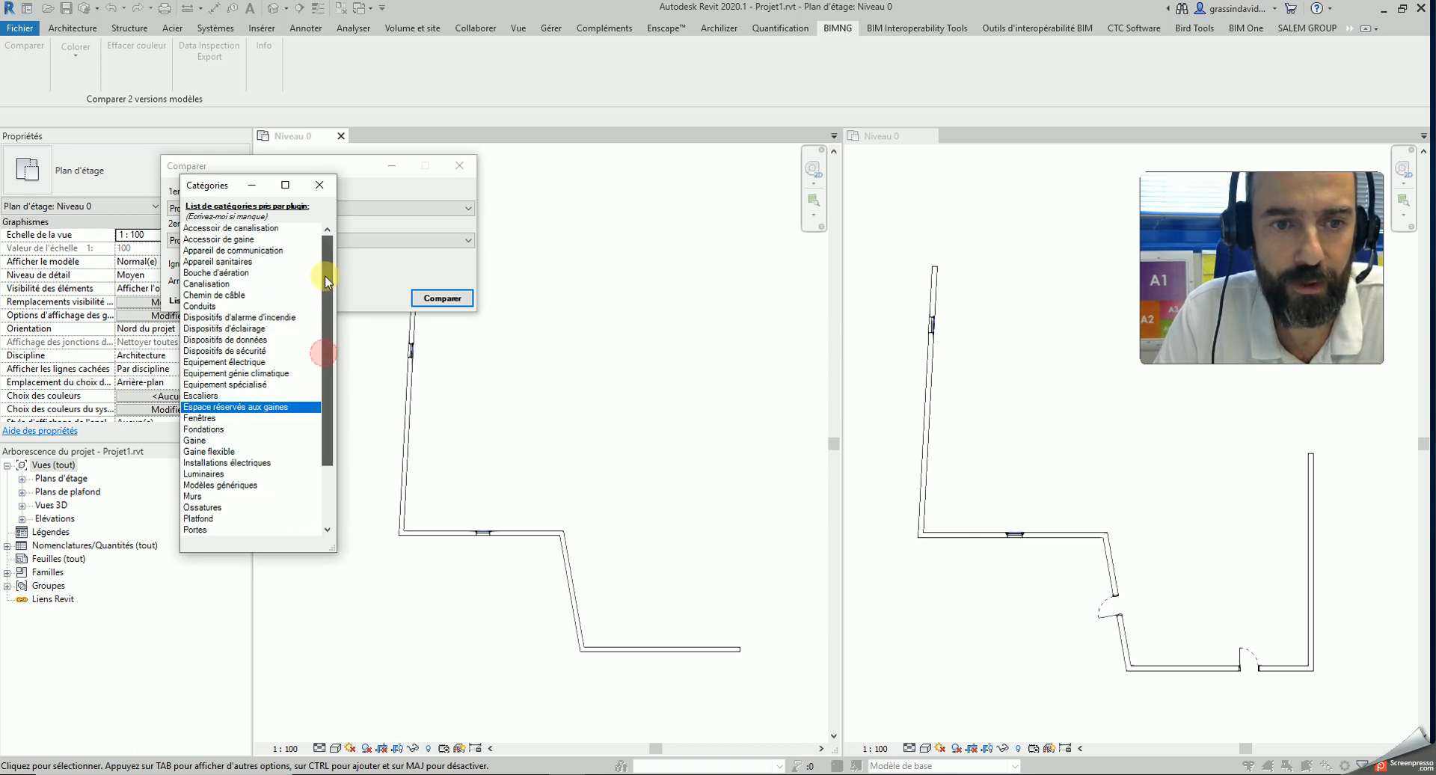
pyautogui.click(229, 394)
pyautogui.scroll(-3, 329, 401)
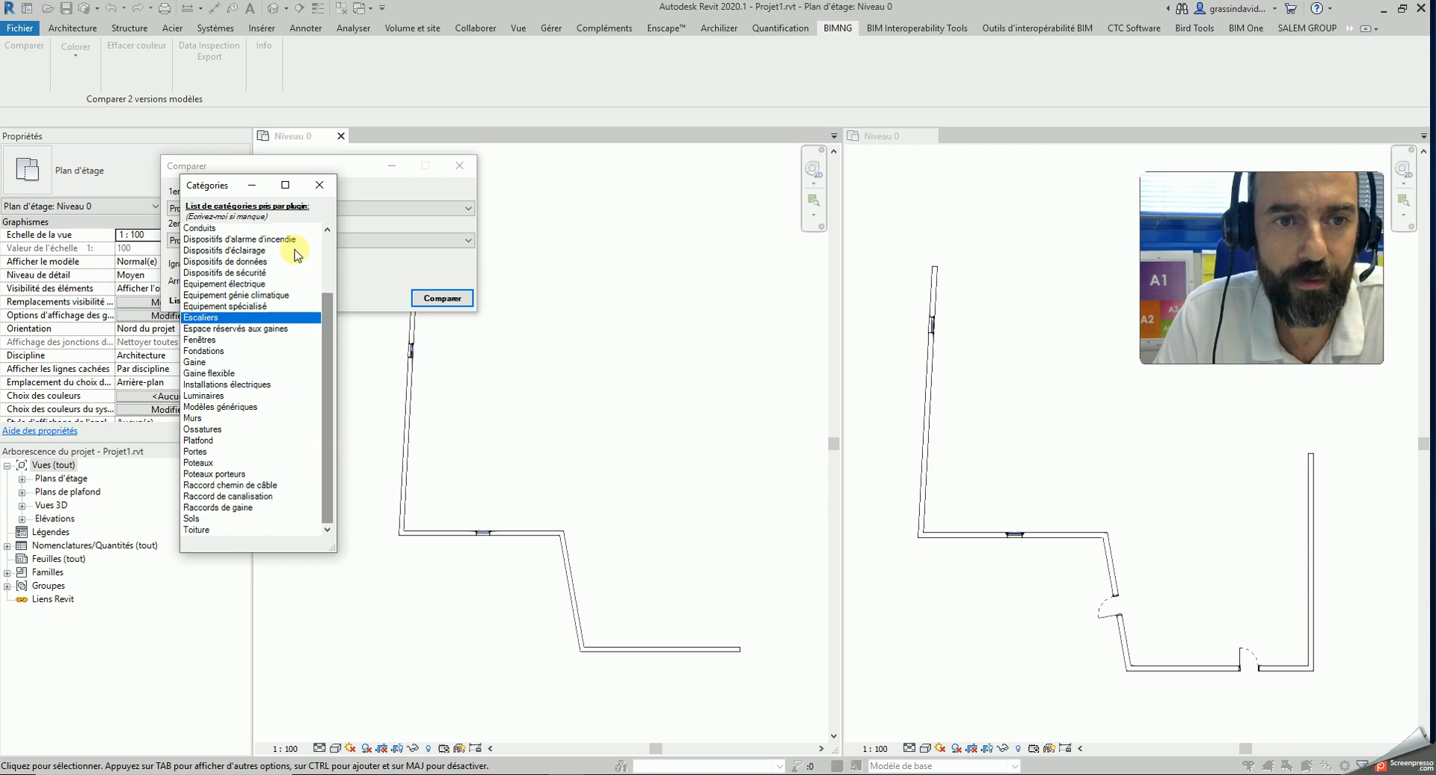
pyautogui.click(327, 231)
pyautogui.click(320, 185)
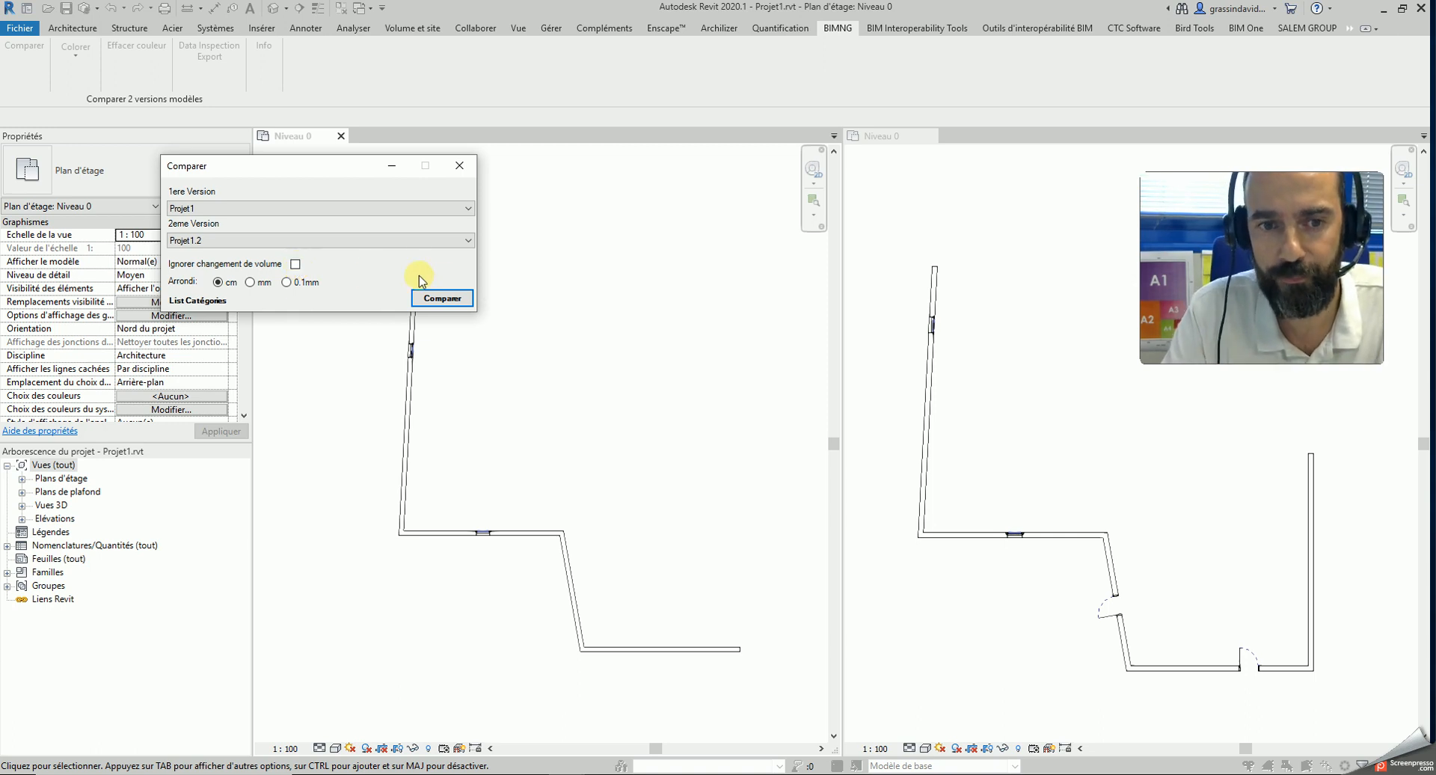
# Step: Run the comparison and agree to change the Commentaires parameter of the objects in the new model
pyautogui.click(446, 299)
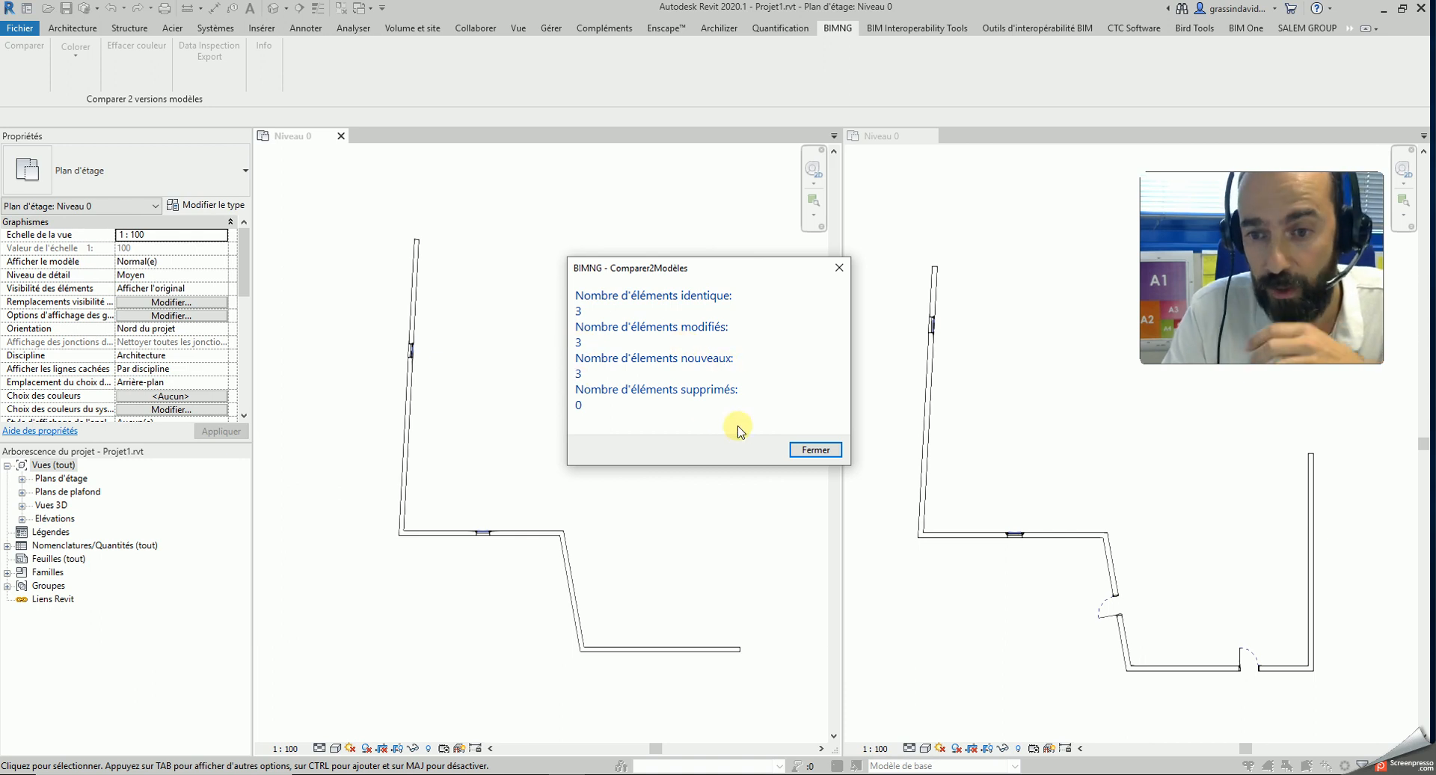
pyautogui.click(808, 451)
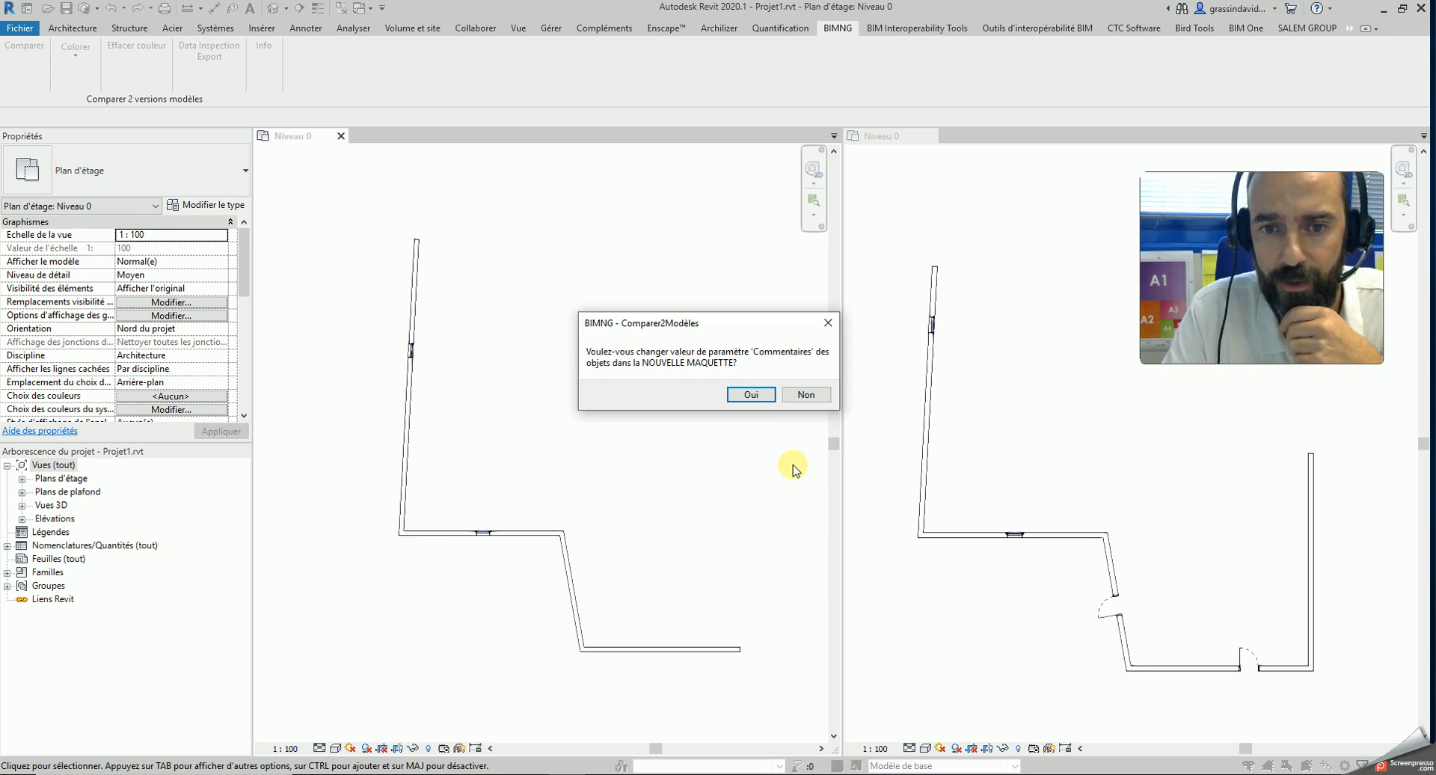
pyautogui.click(746, 395)
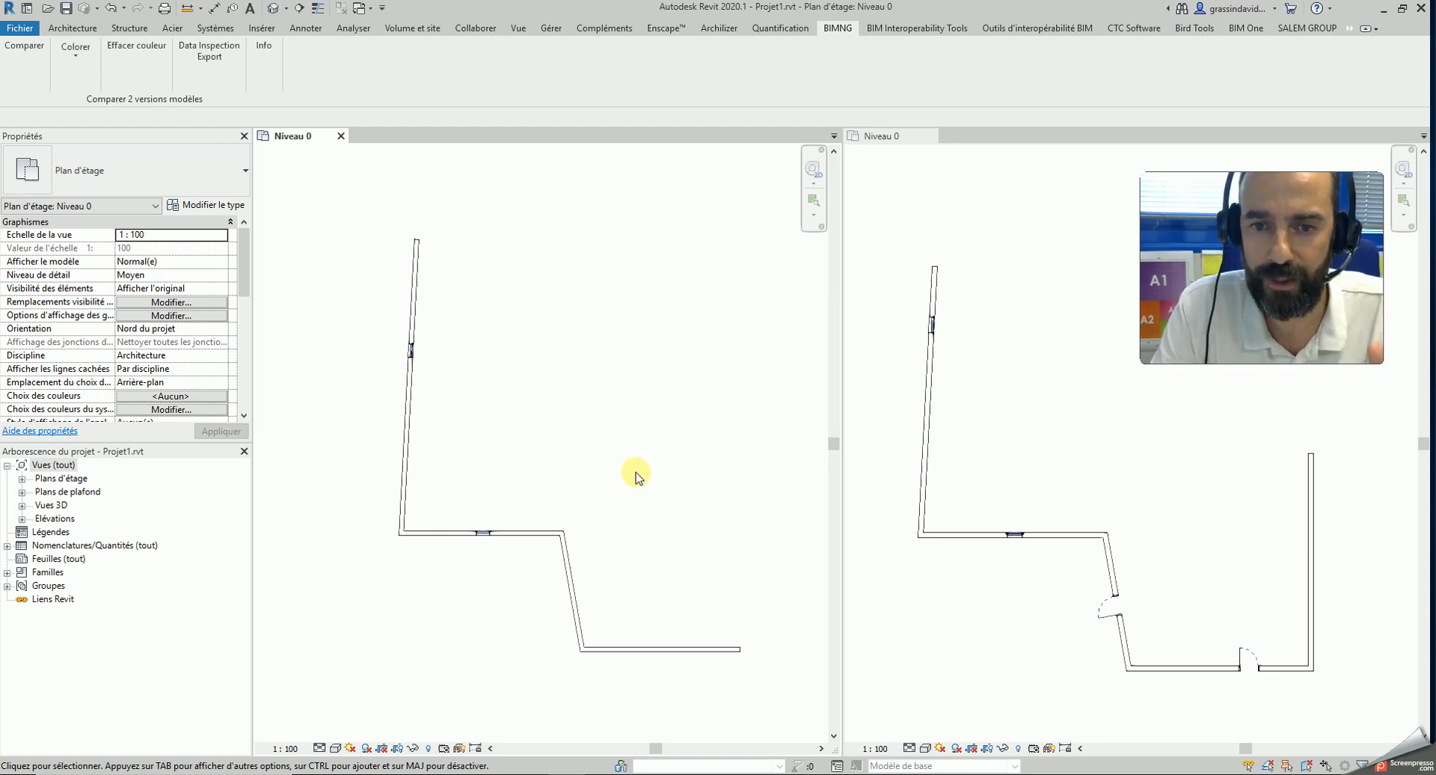
# Step: Activate the Niveau 0 plan of Projet1.2 with nothing selected
pyautogui.click(1023, 381)
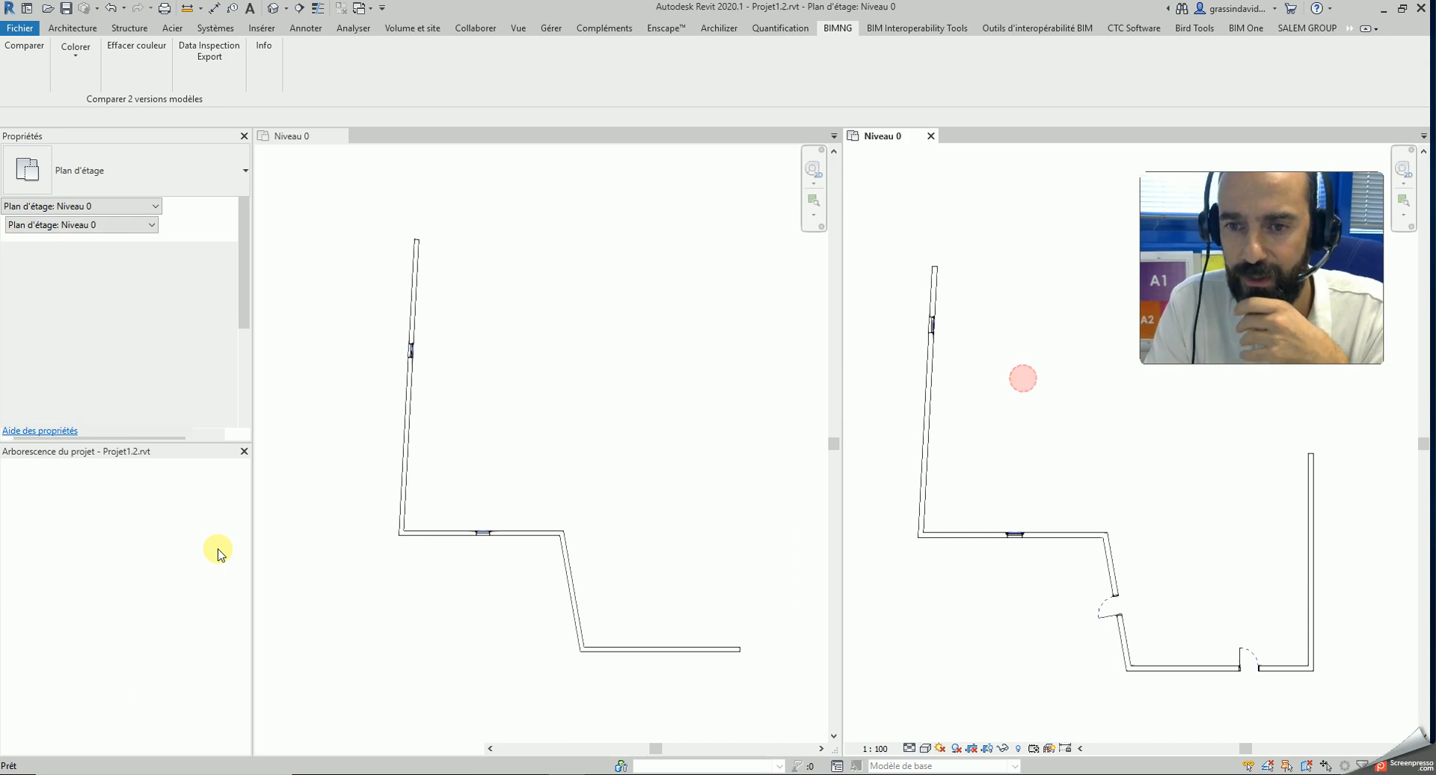
pyautogui.click(1020, 222)
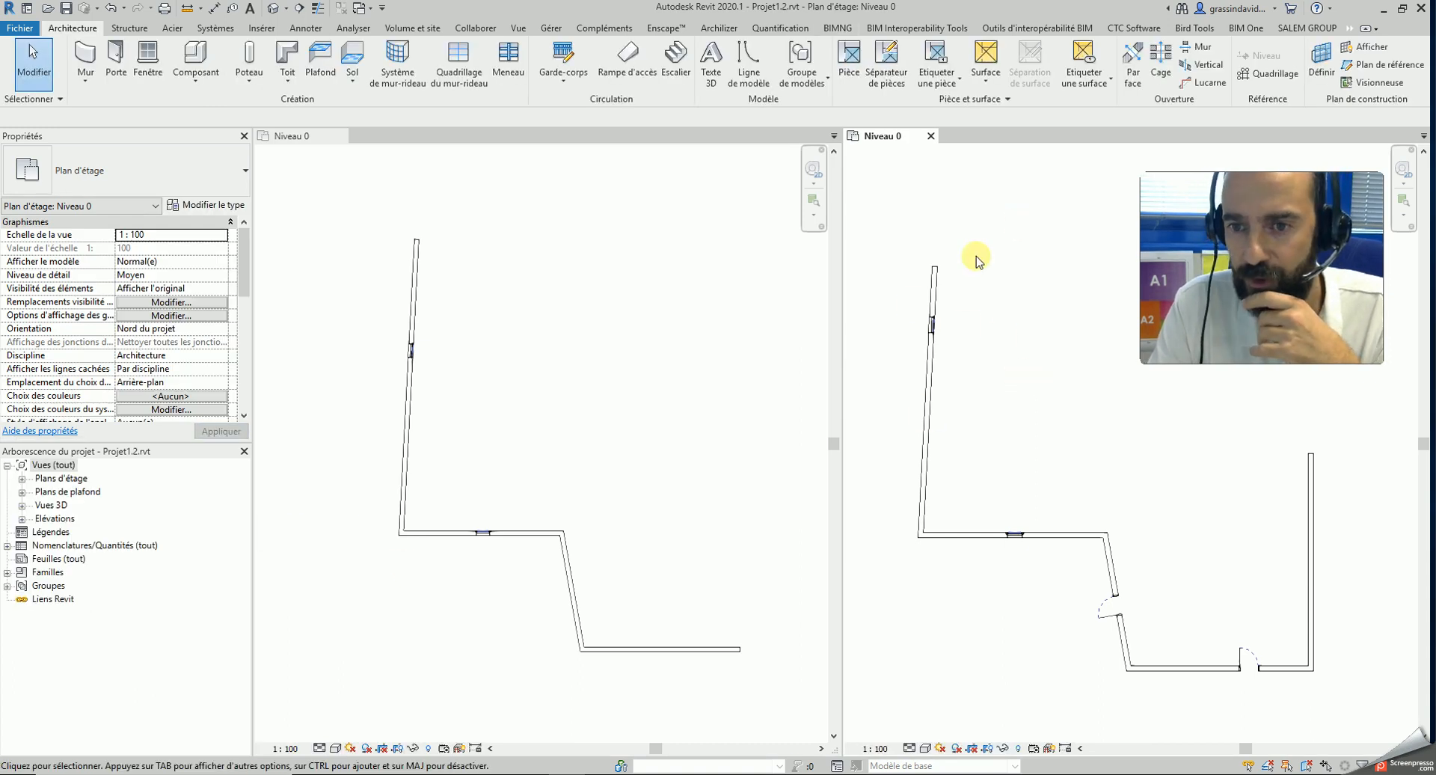
pyautogui.click(917, 204)
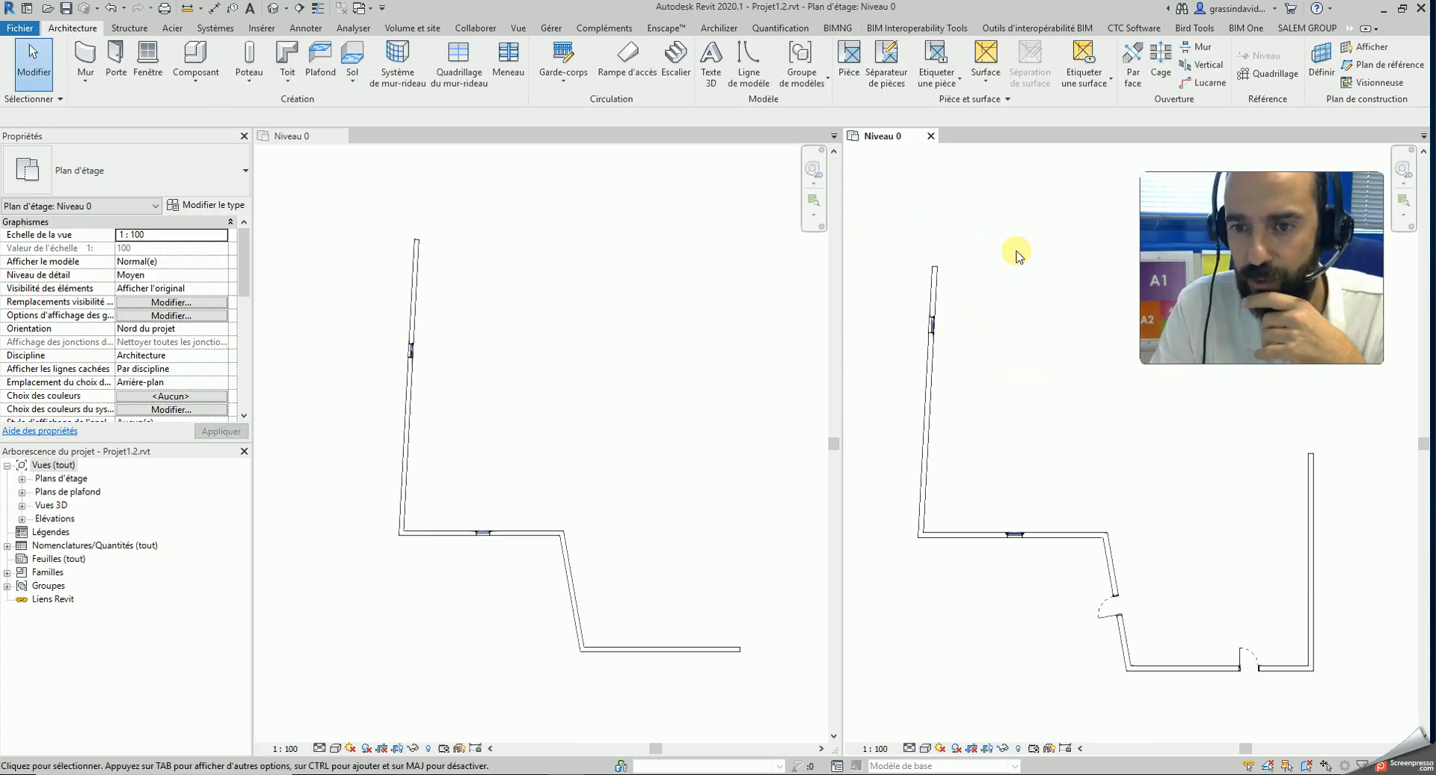
# Step: Colour the modified elements red in the Niveau 0 plan of Projet1.2 with the BIMNG Colorer tool
pyautogui.click(837, 28)
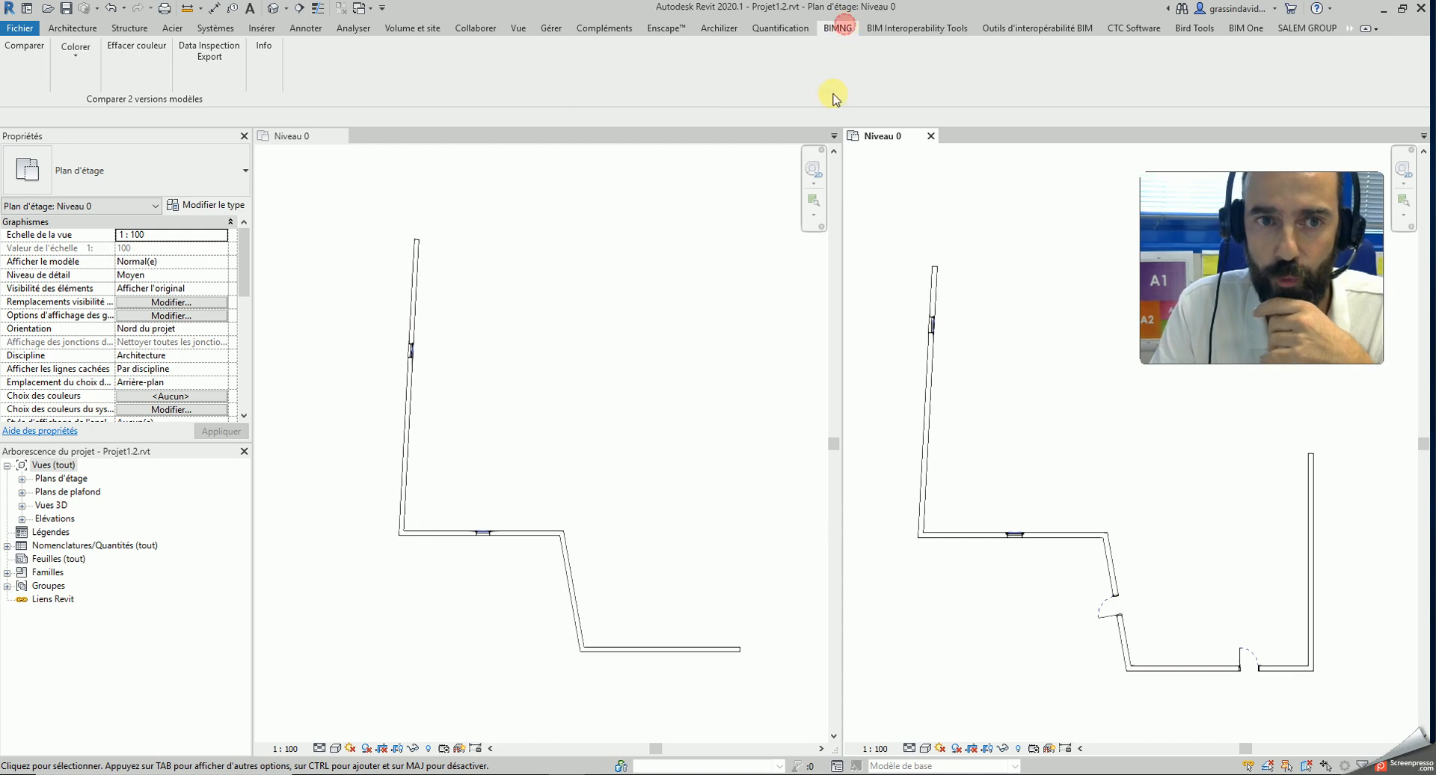
pyautogui.click(78, 66)
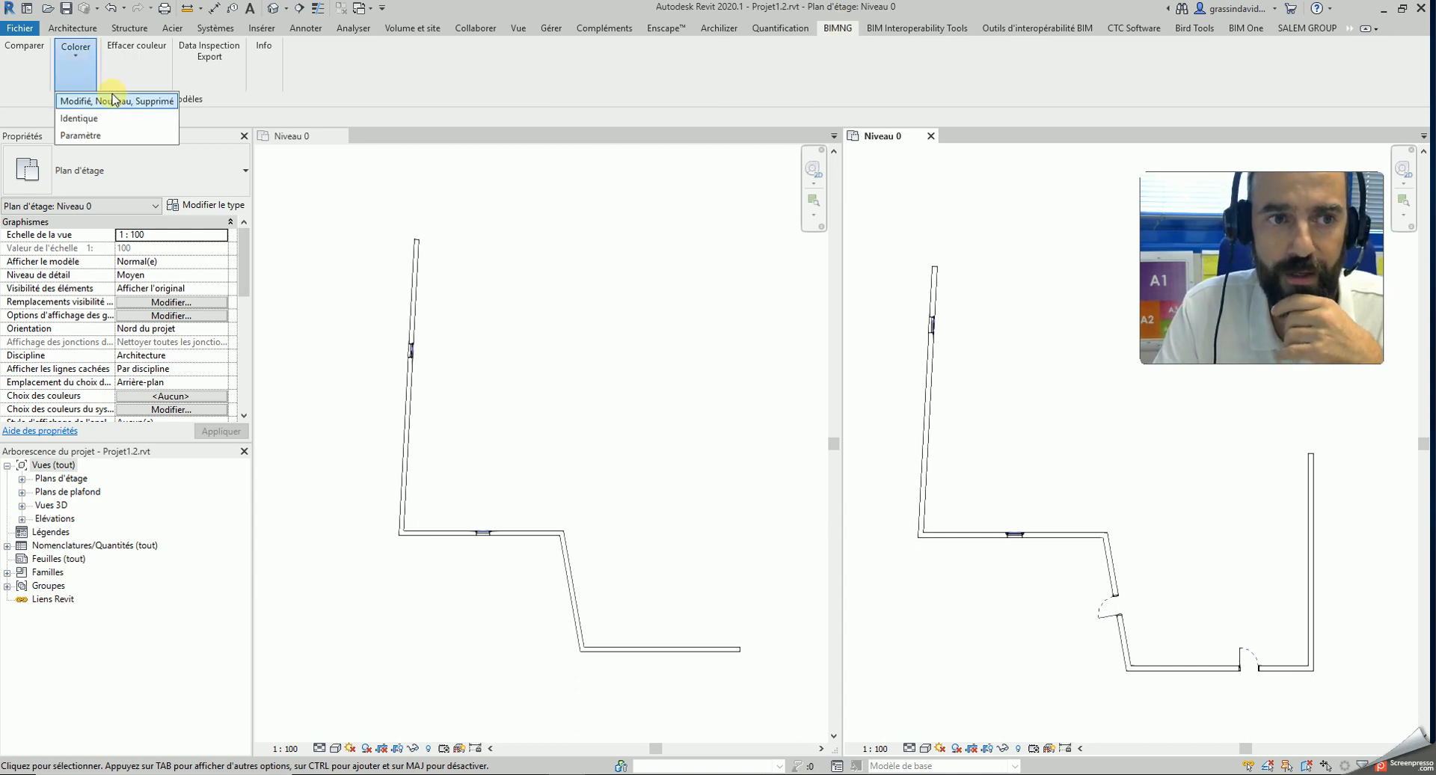
pyautogui.click(169, 101)
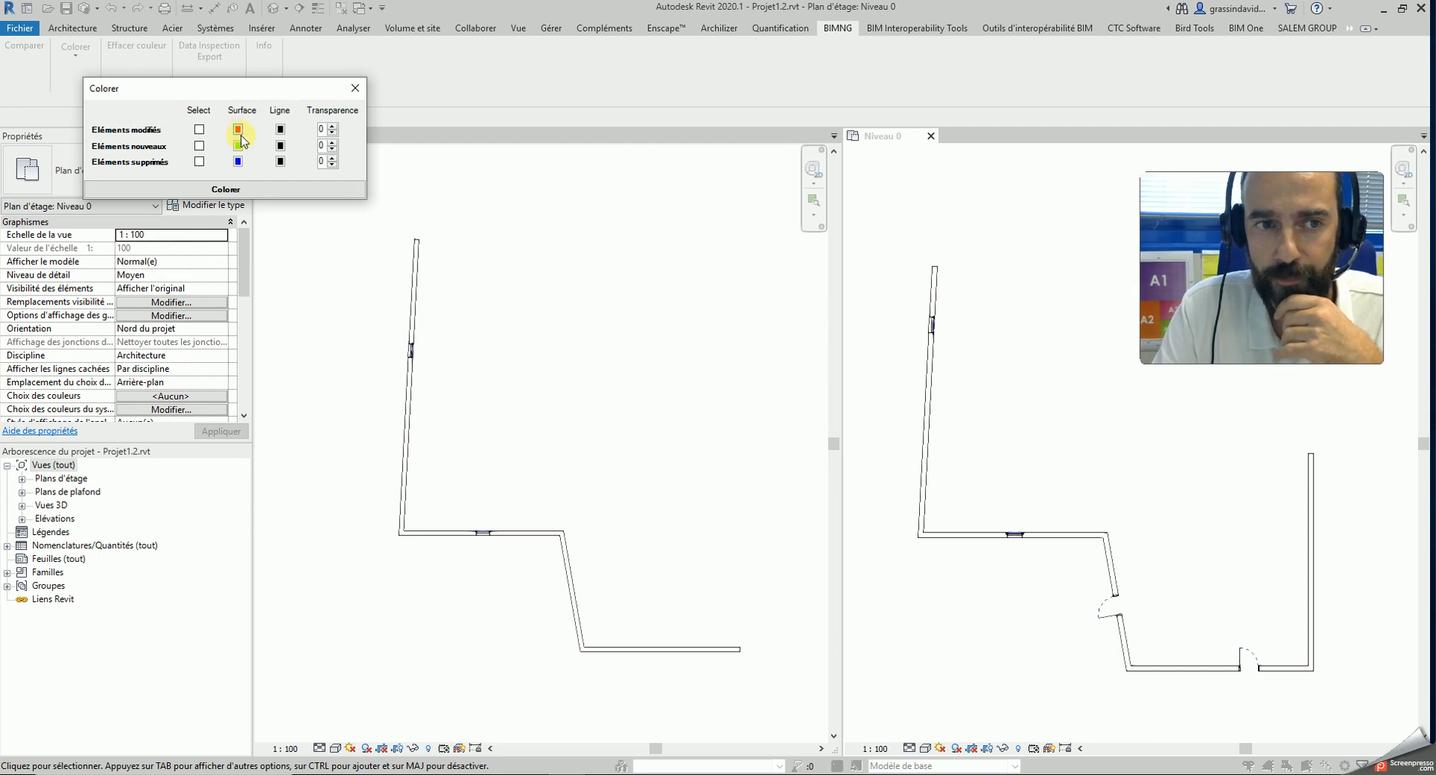
pyautogui.click(199, 130)
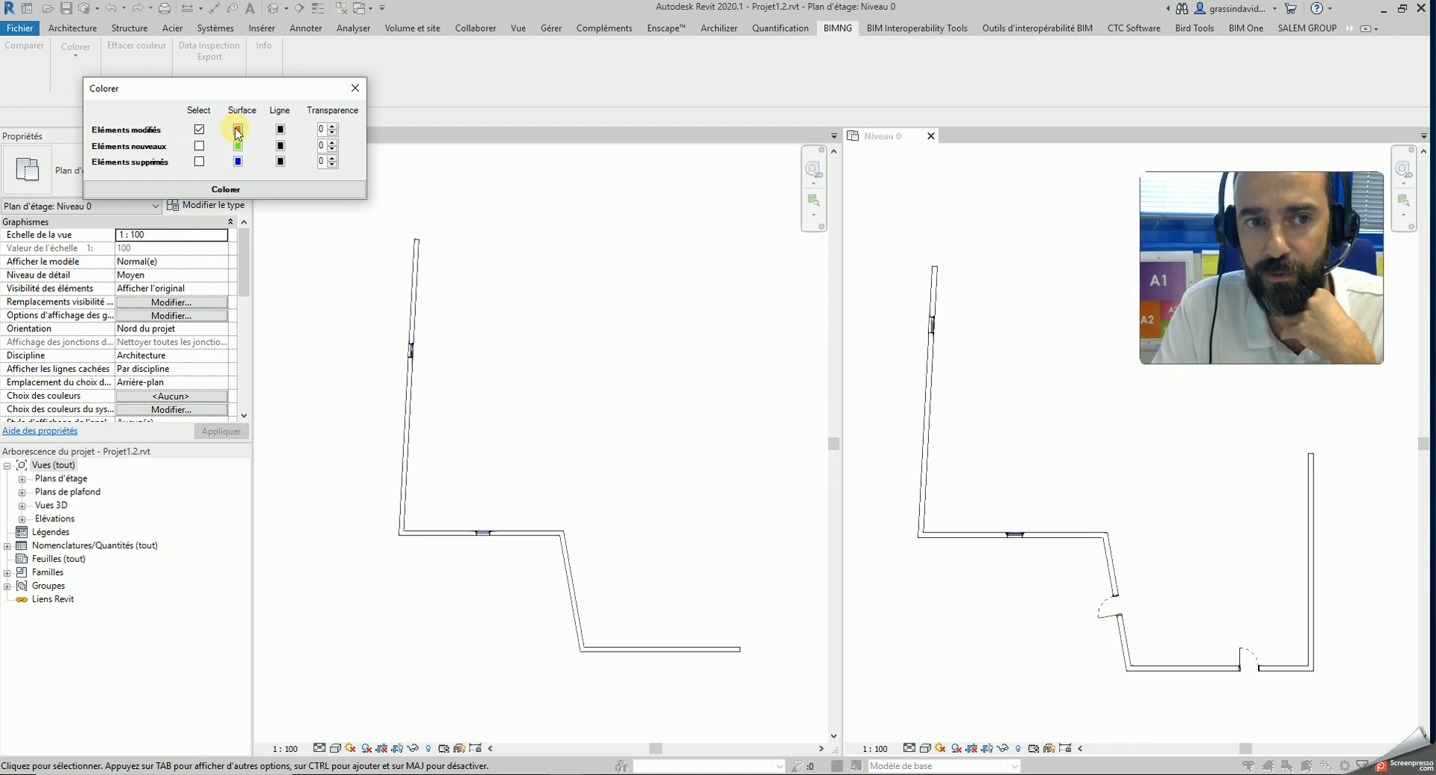
pyautogui.click(226, 189)
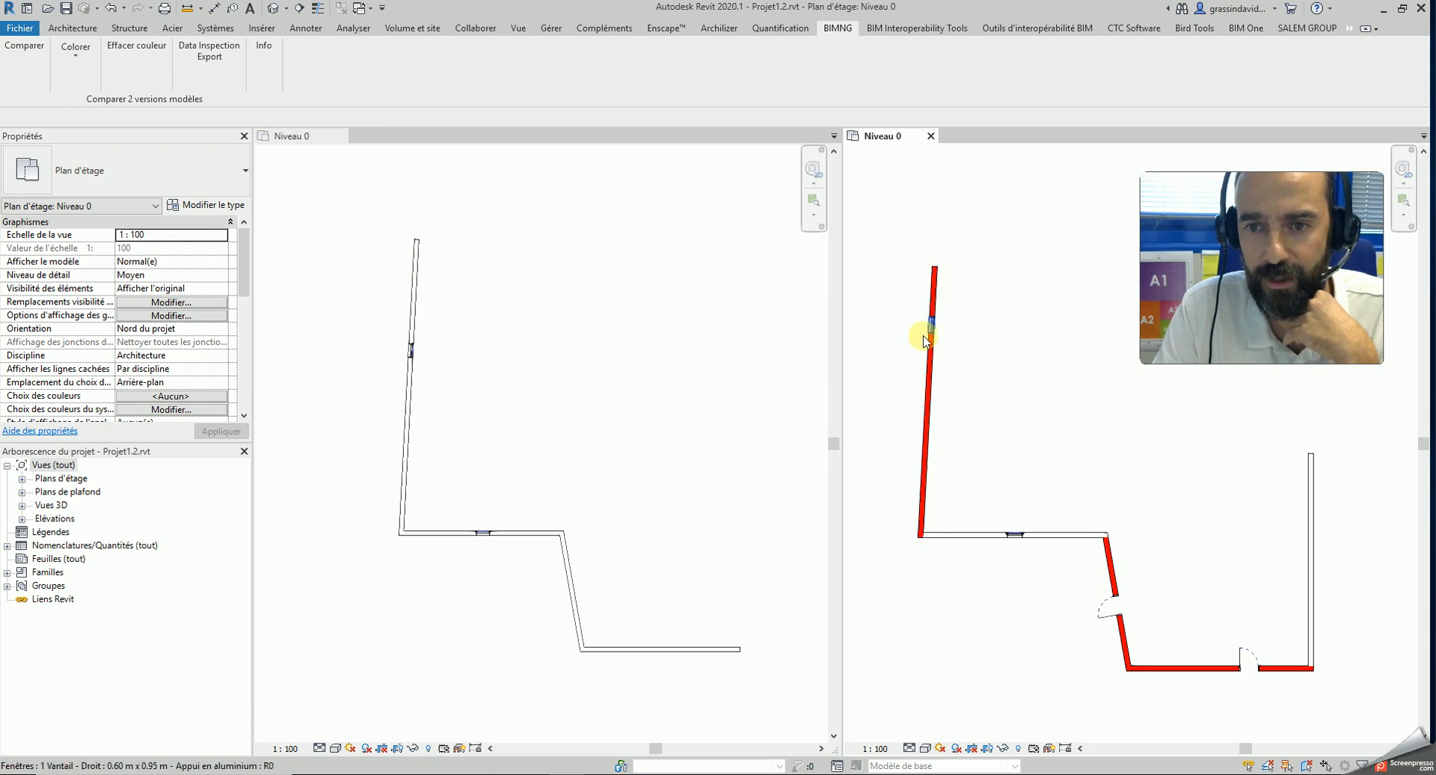
# Step: Colour the new elements (Eléments nouveaux) green in the same Projet1.2 plan
pyautogui.moveTo(1048, 415); pyautogui.dragTo(1019, 406, button='middle')
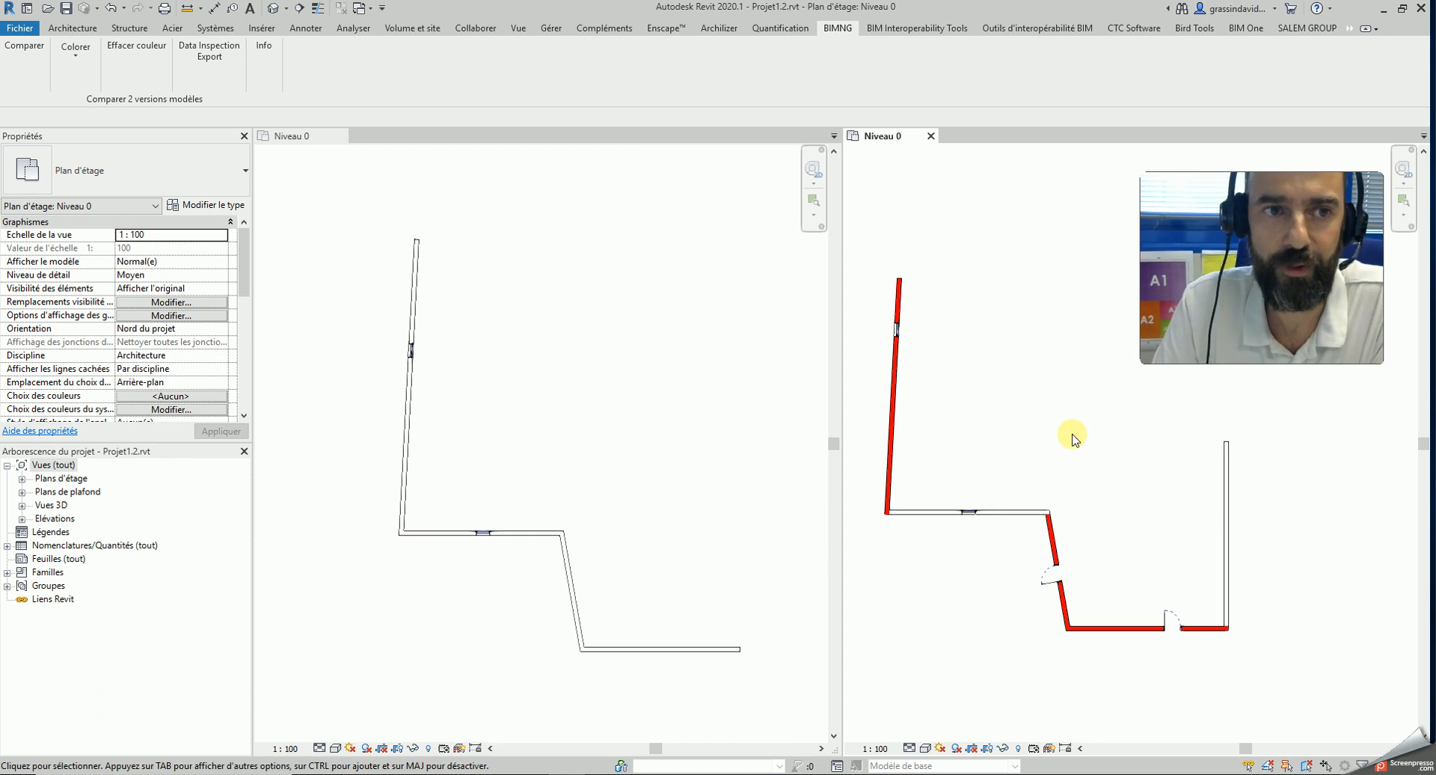
pyautogui.click(96, 101)
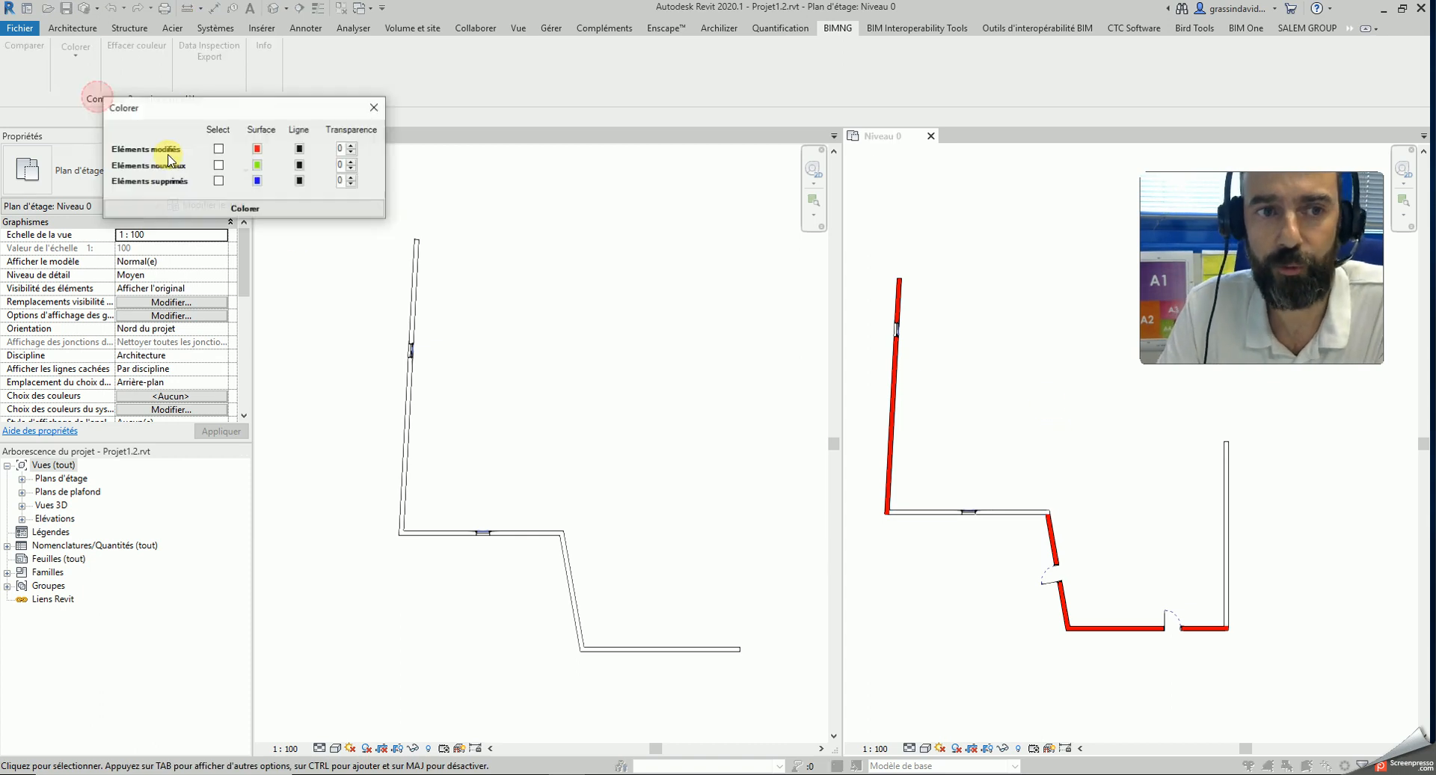
pyautogui.click(218, 165)
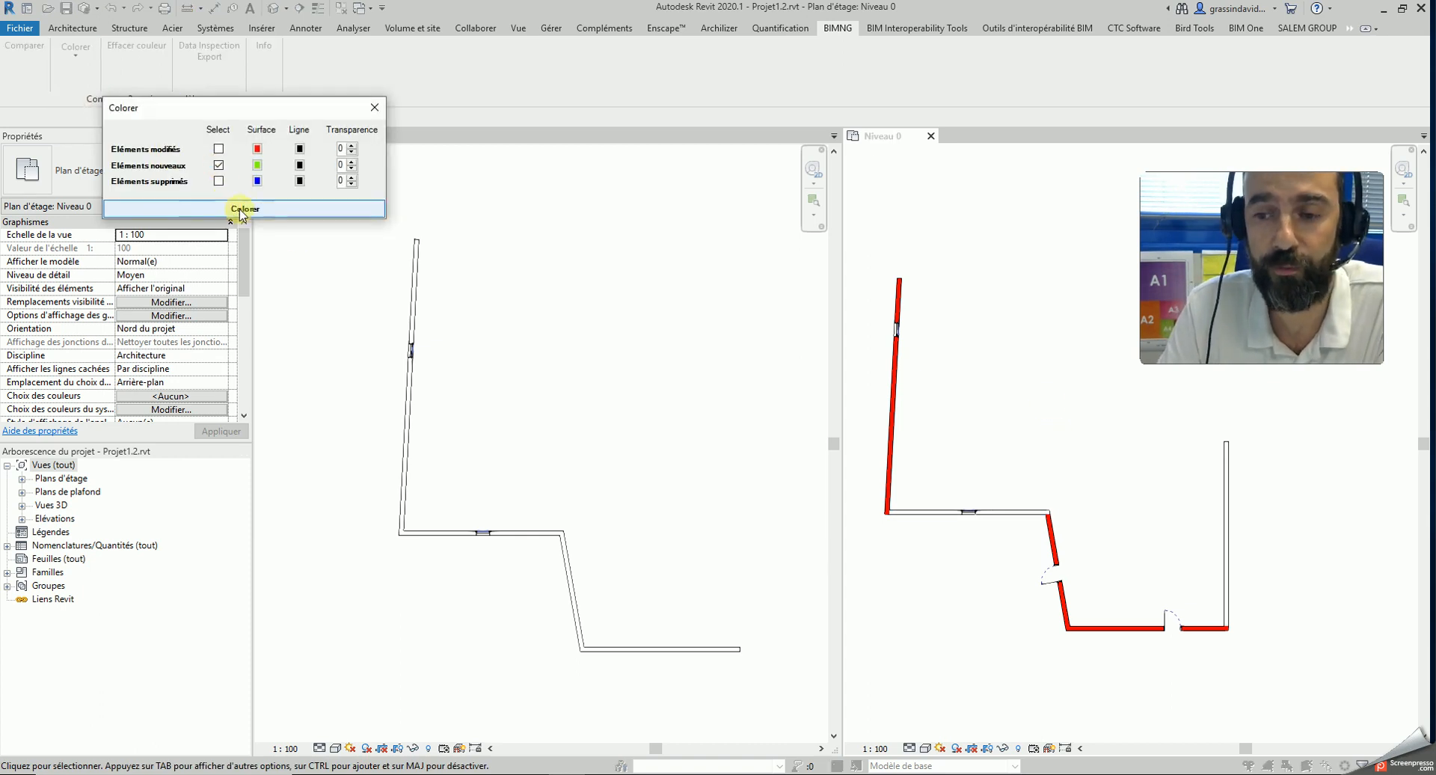
pyautogui.click(245, 208)
# Step: Examine the colouring of the two doors, the walls and the window in the Projet1.2 plan
pyautogui.scroll(4, 1085, 576)
pyautogui.scroll(2, 1084, 572)
pyautogui.scroll(-6, 1084, 576)
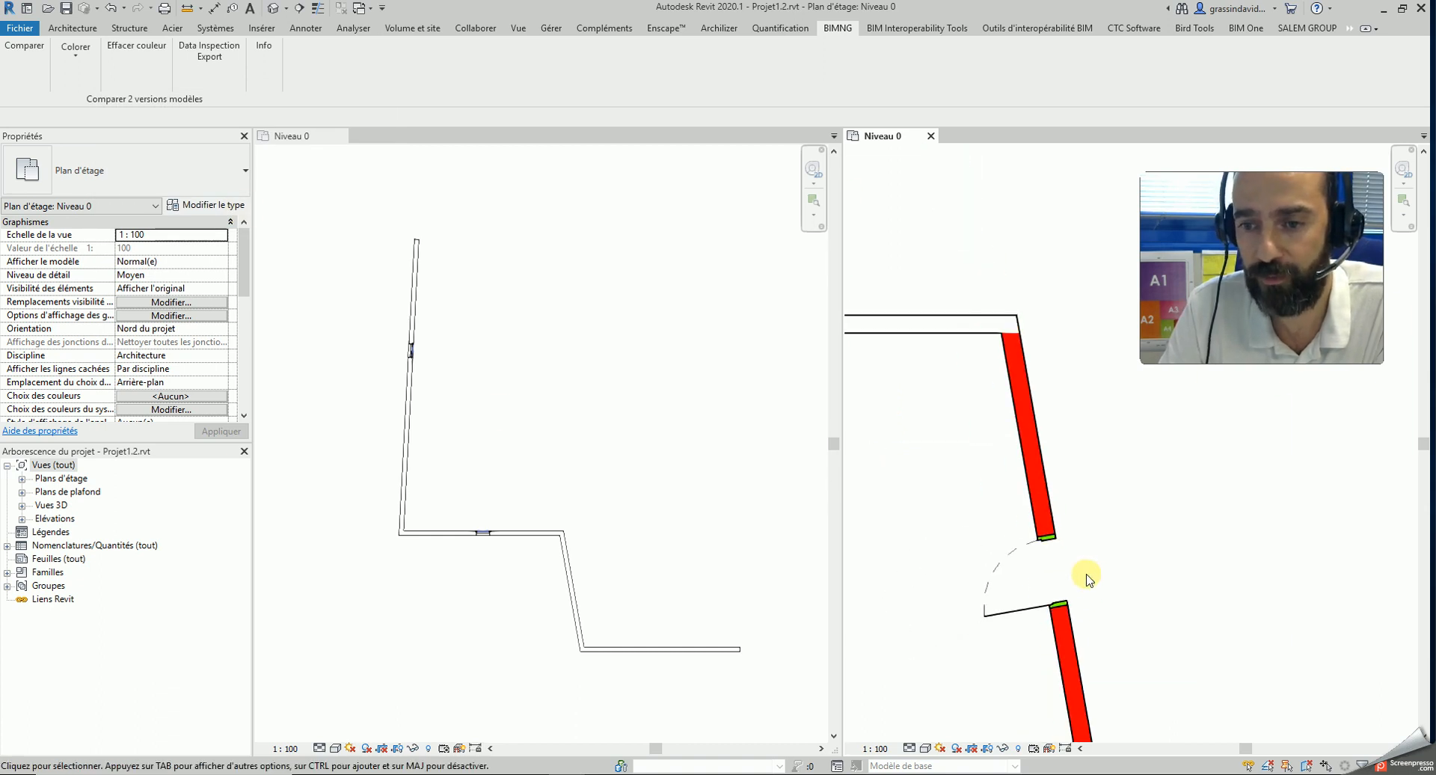
pyautogui.scroll(2, 1227, 651)
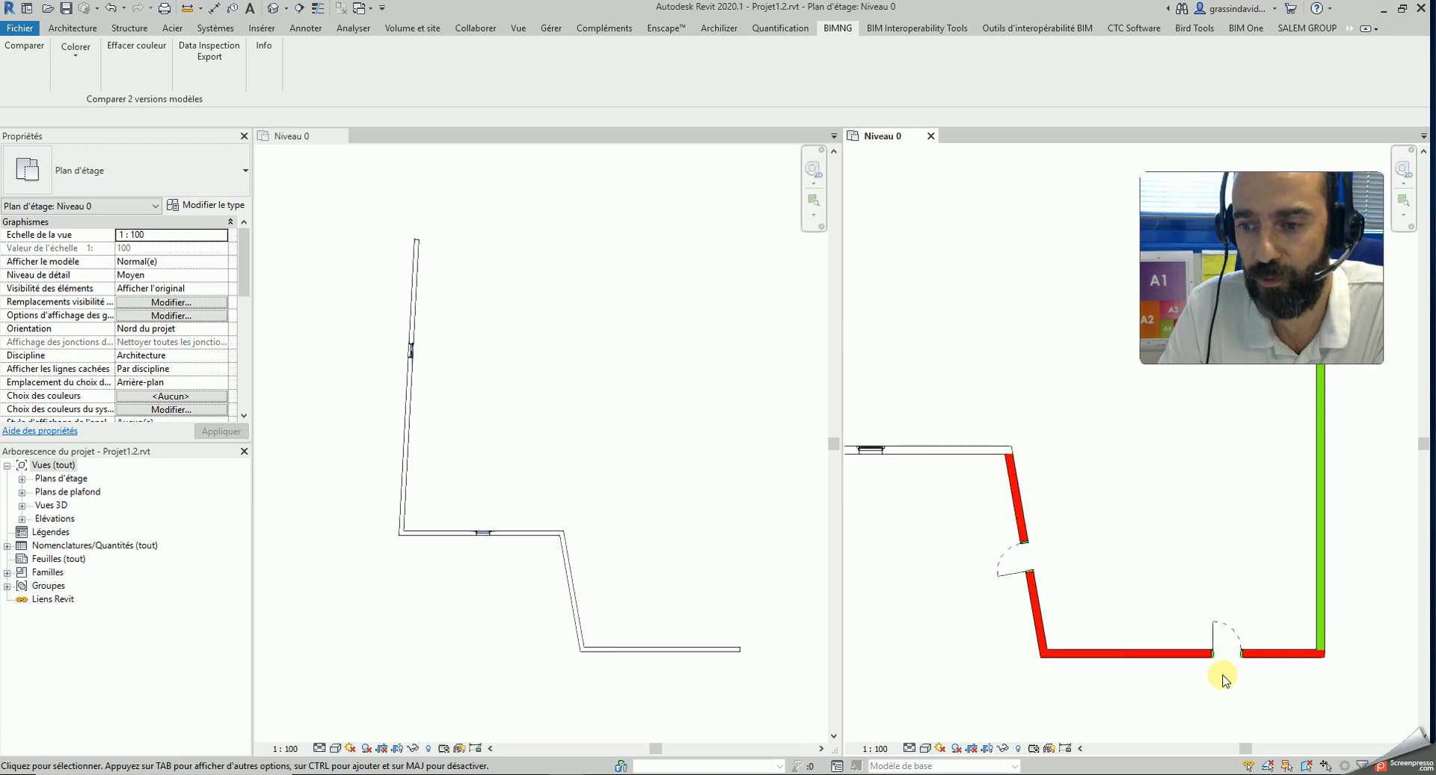
pyautogui.scroll(-4, 1222, 673)
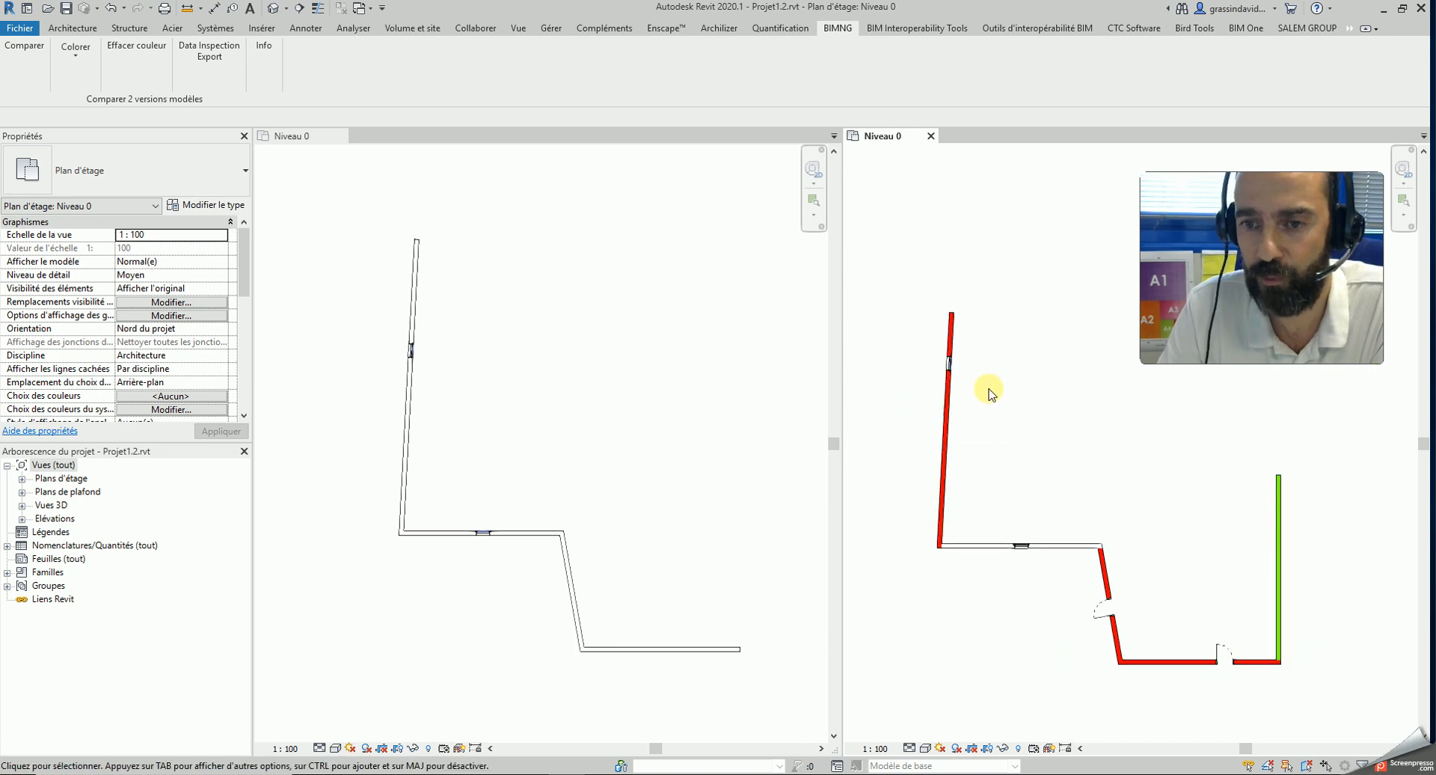
pyautogui.scroll(4, 991, 408)
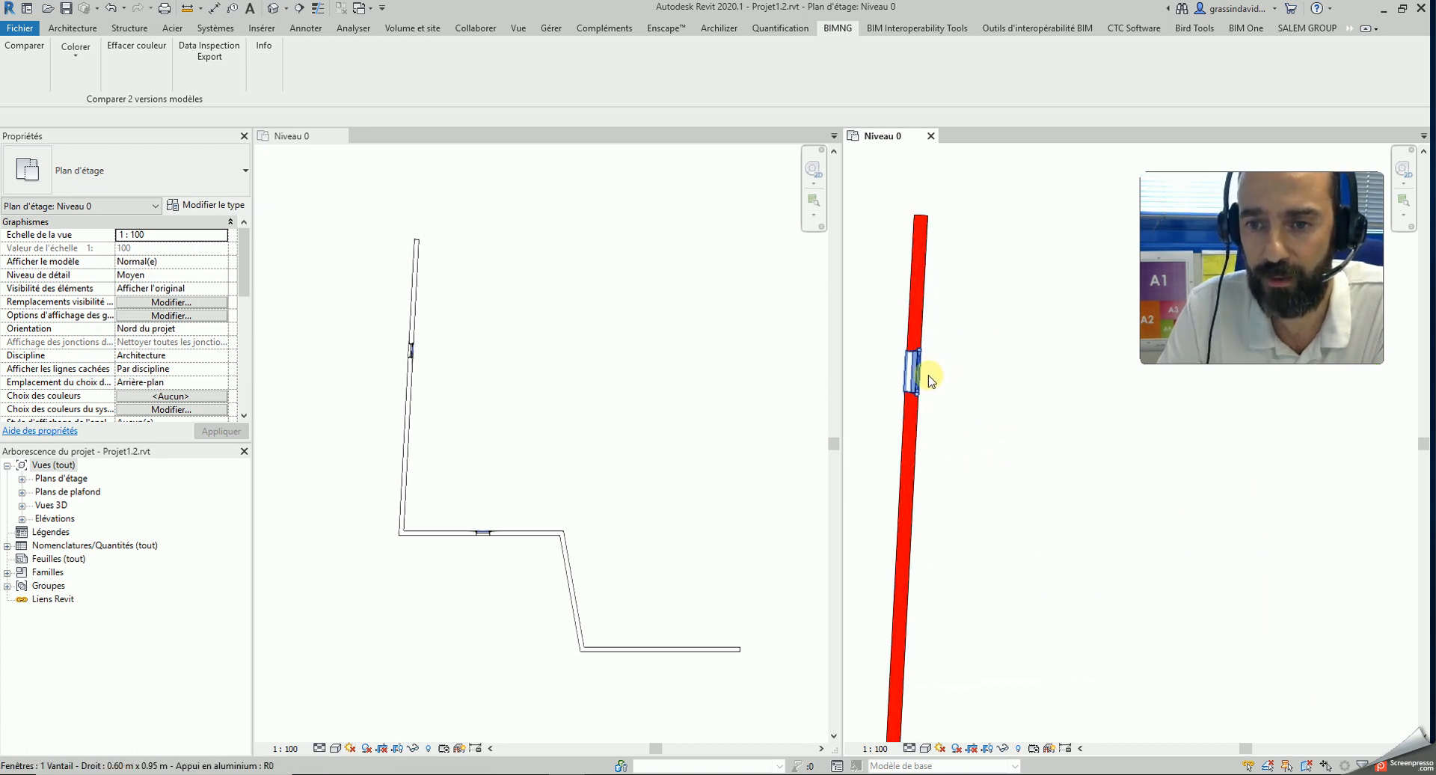
pyautogui.scroll(-1, 956, 389)
pyautogui.scroll(-4, 956, 390)
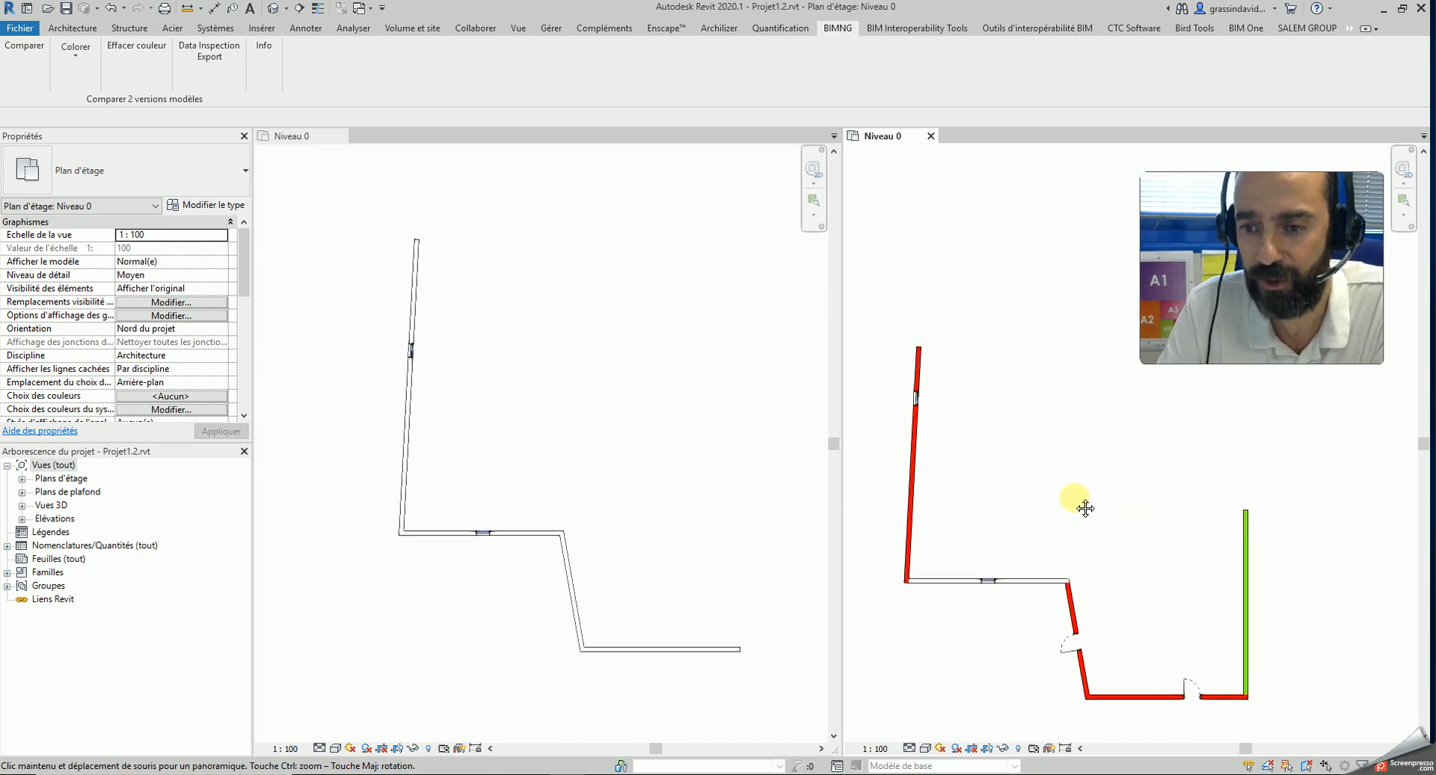
# Step: Apply blue colouring to the deleted elements (Eléments supprimés) in the Projet1.2 plan
pyautogui.click(82, 75)
pyautogui.click(104, 103)
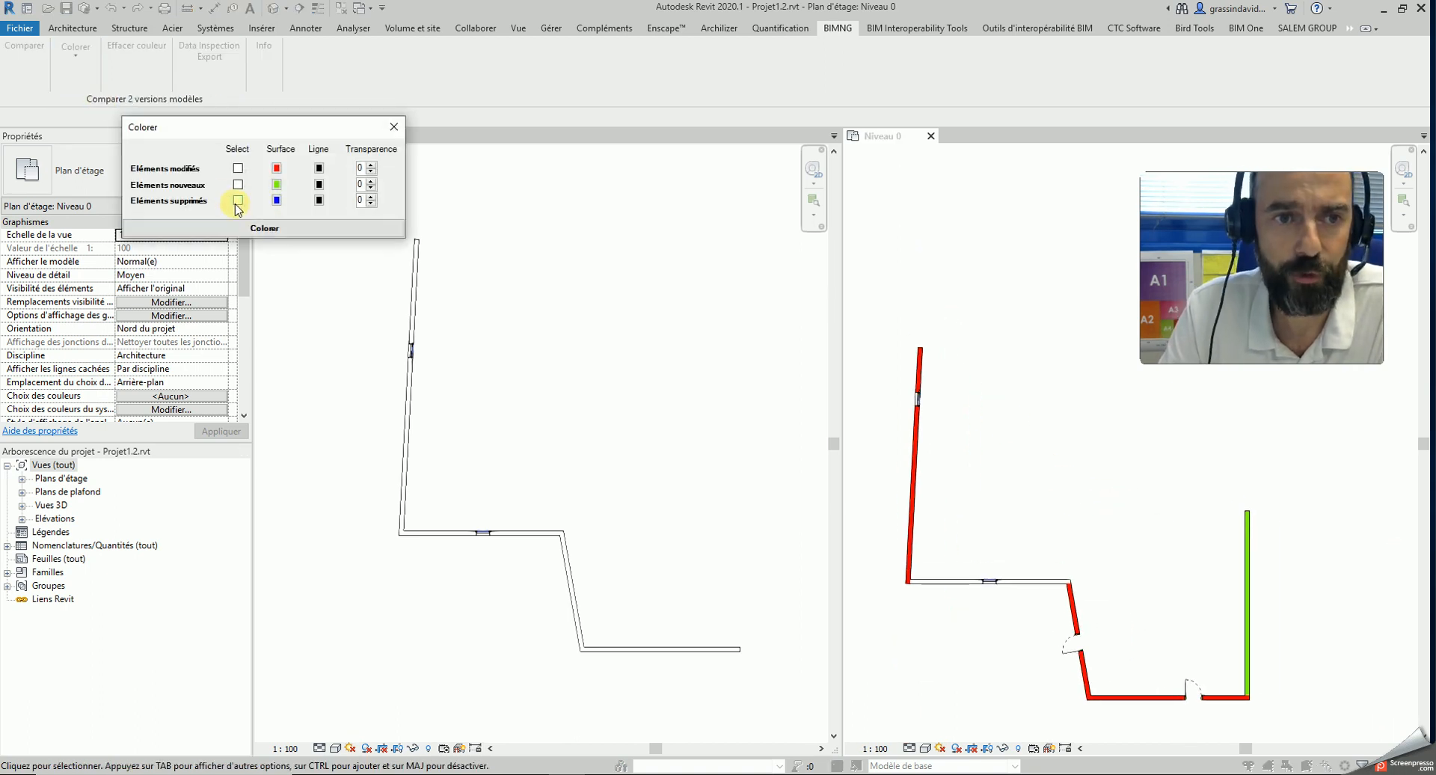
pyautogui.click(238, 200)
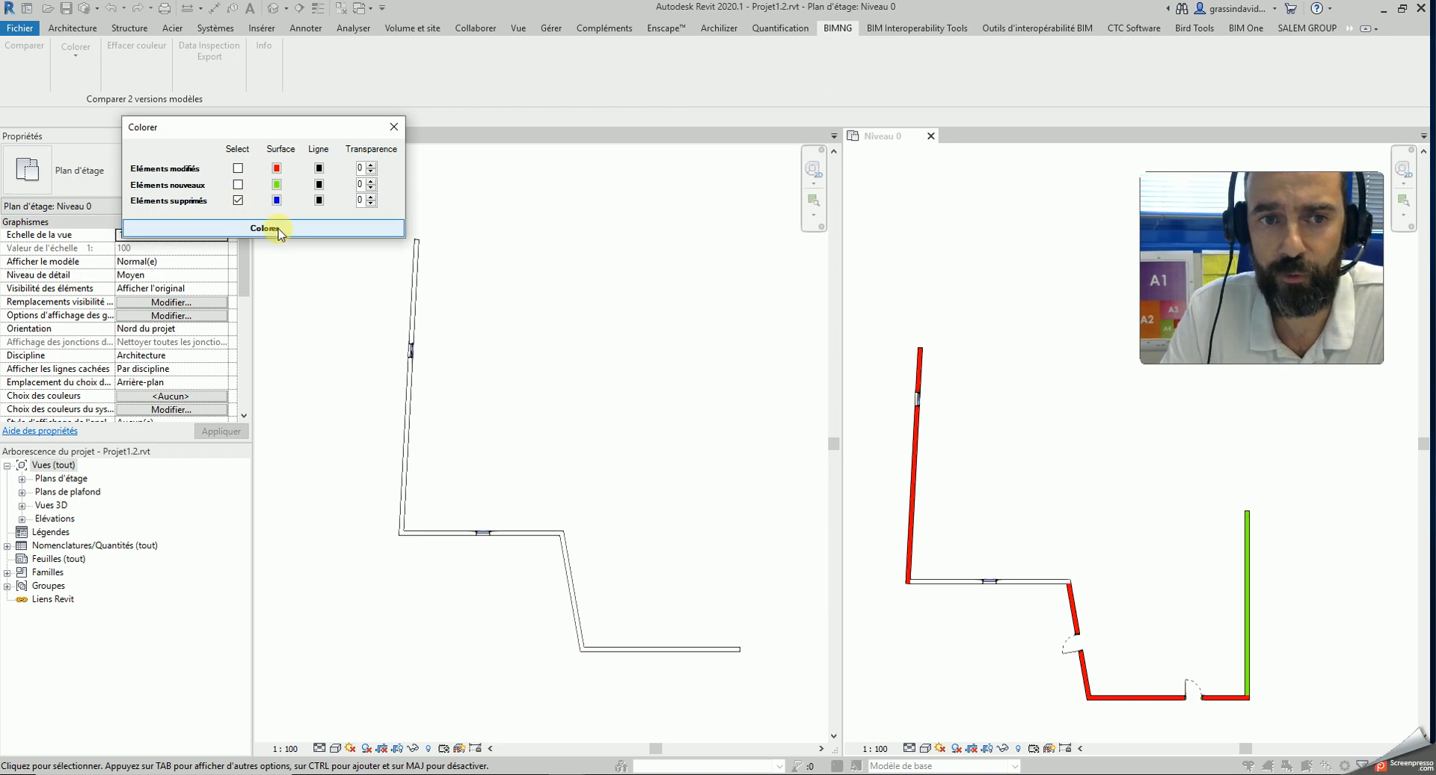
pyautogui.click(327, 234)
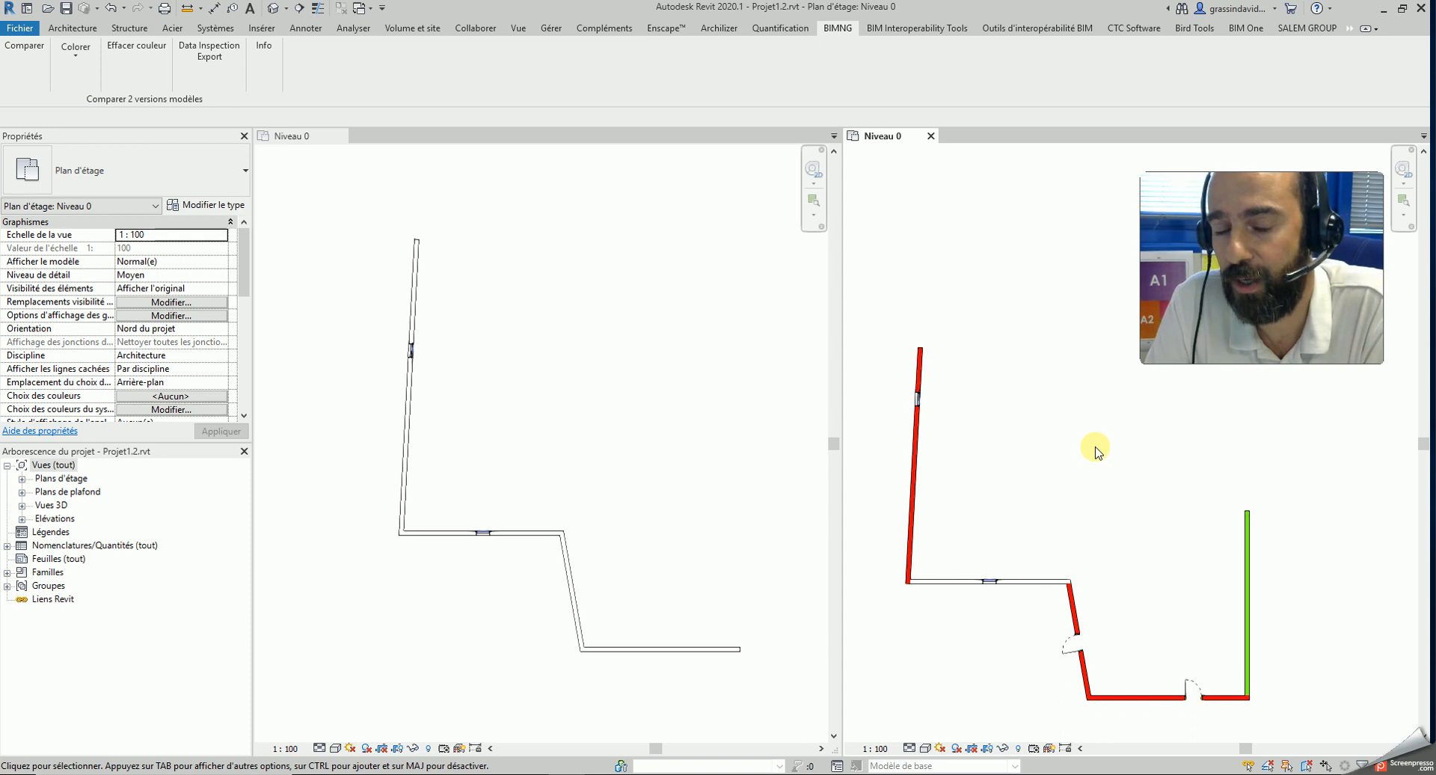
# Step: Delete the window in the long red wall and the short slanted wall with its door in Projet1.2, and save the model
pyautogui.click(706, 433)
pyautogui.click(968, 433)
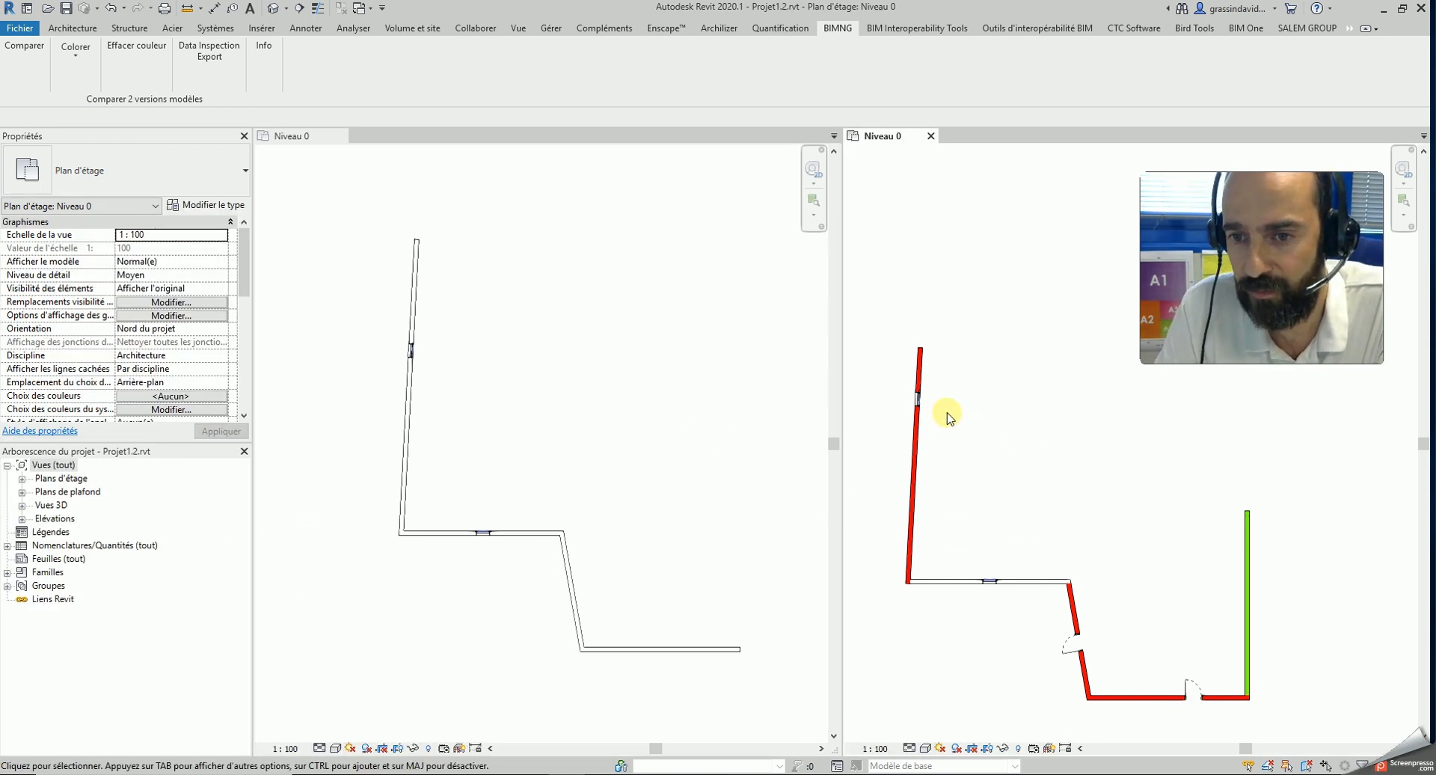
pyautogui.click(919, 400)
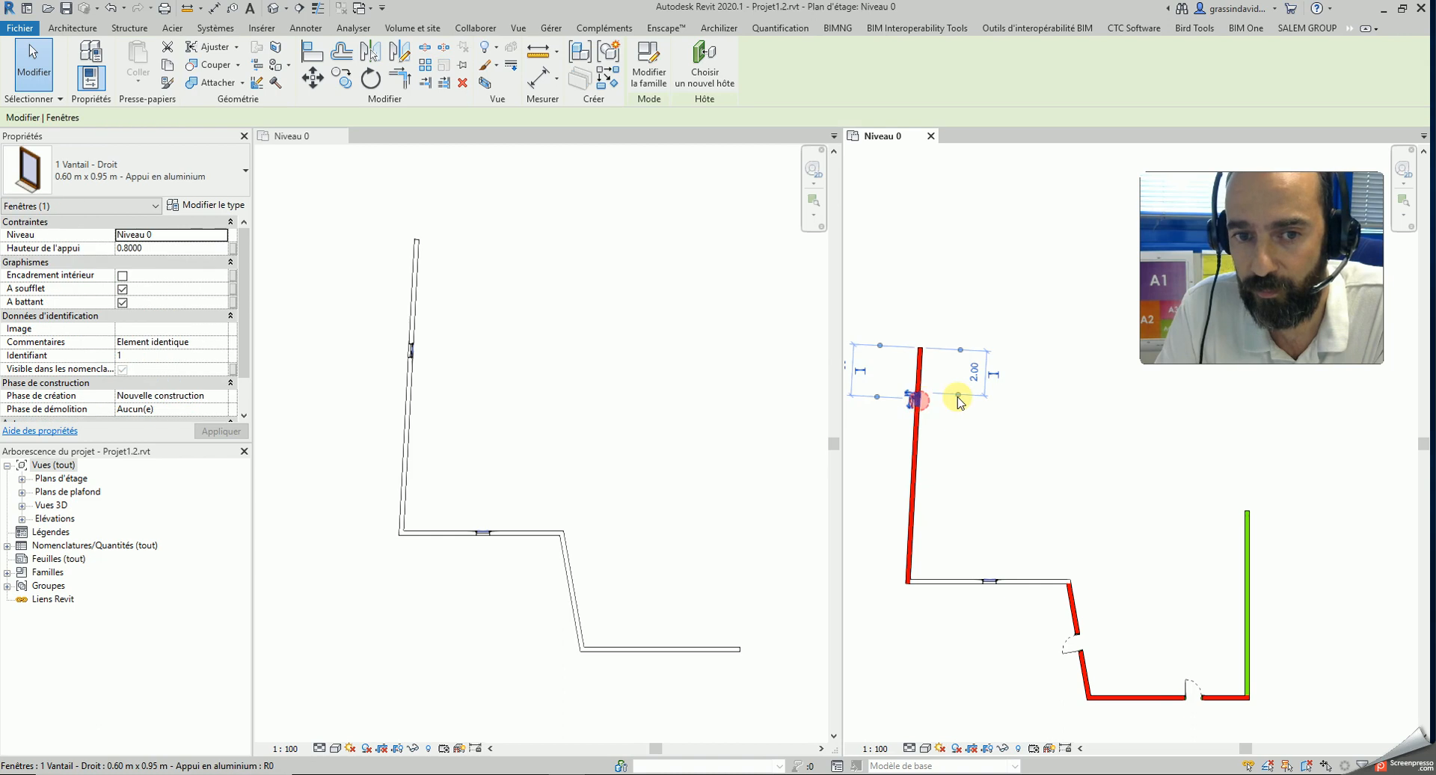
pyautogui.click(1031, 447)
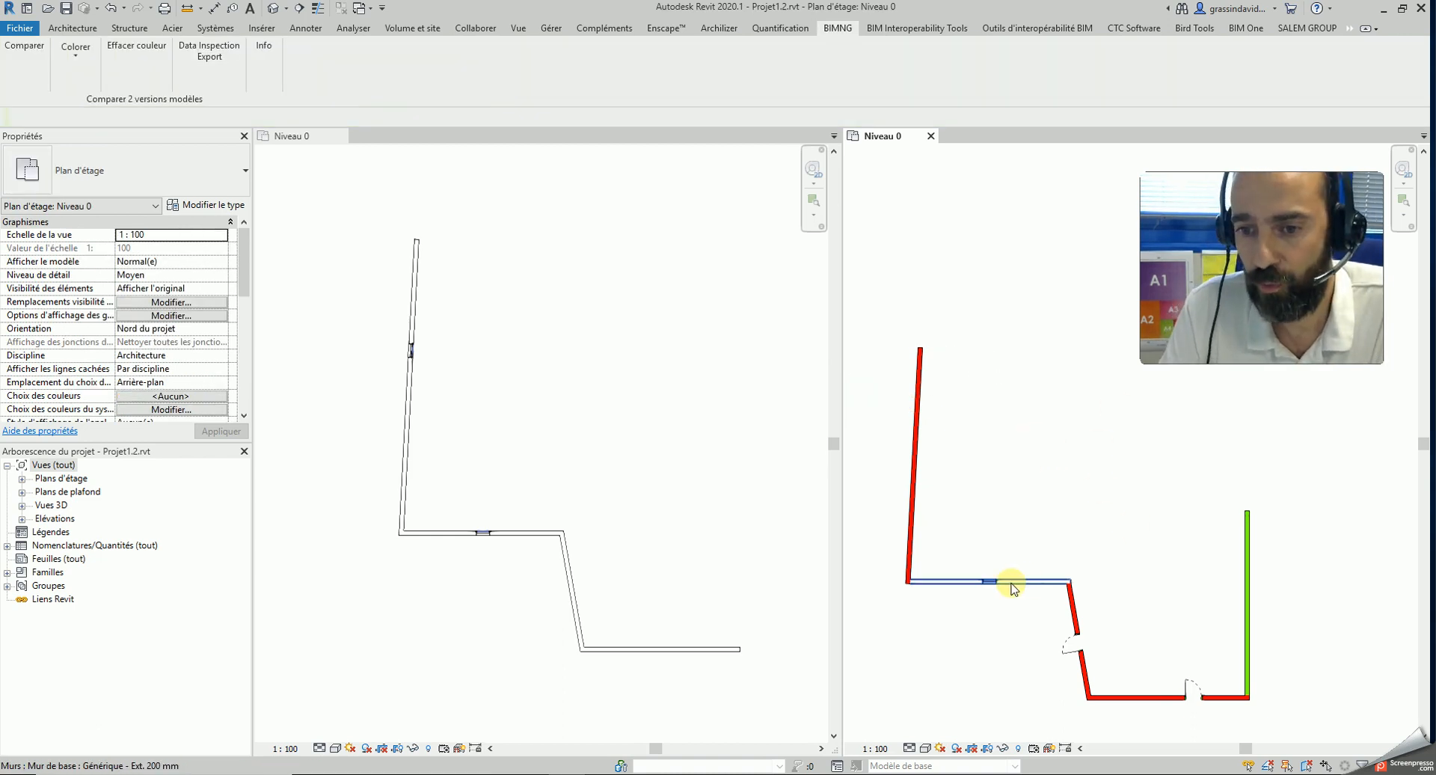
pyautogui.click(1075, 617)
pyautogui.press('Delete')
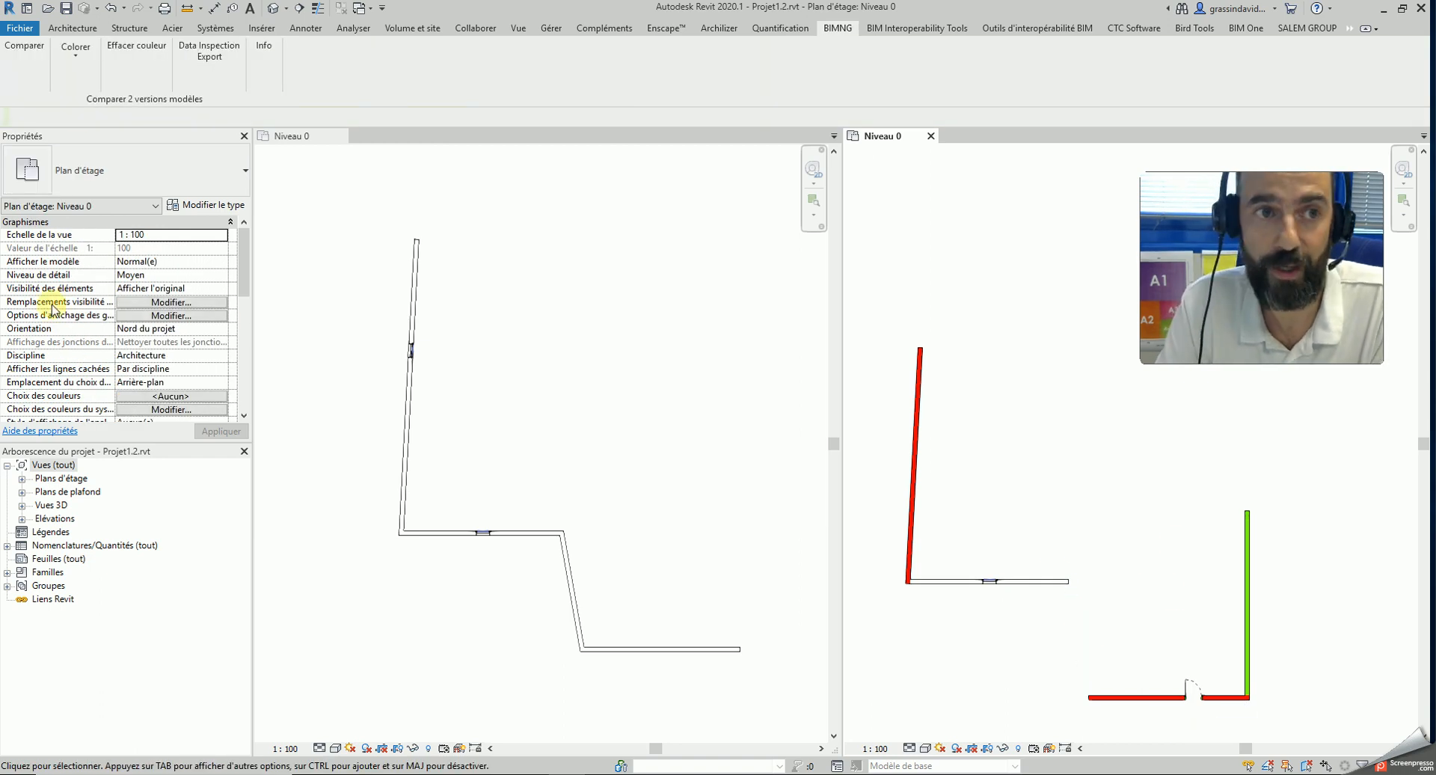
pyautogui.click(66, 11)
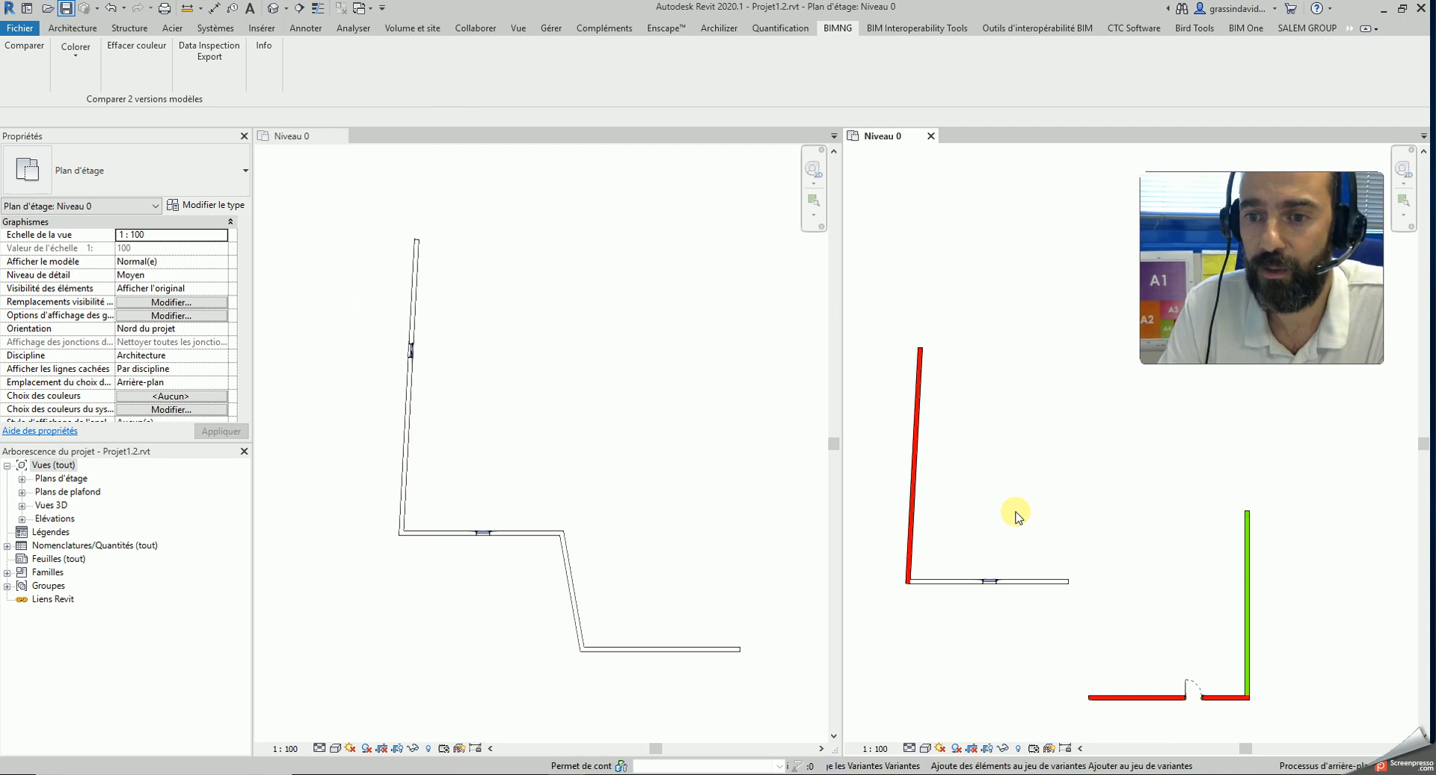
# Step: Activate the Projet1 plan and rerun the comparison with Projet1 as the first version and Projet1.2 as the second
pyautogui.click(688, 359)
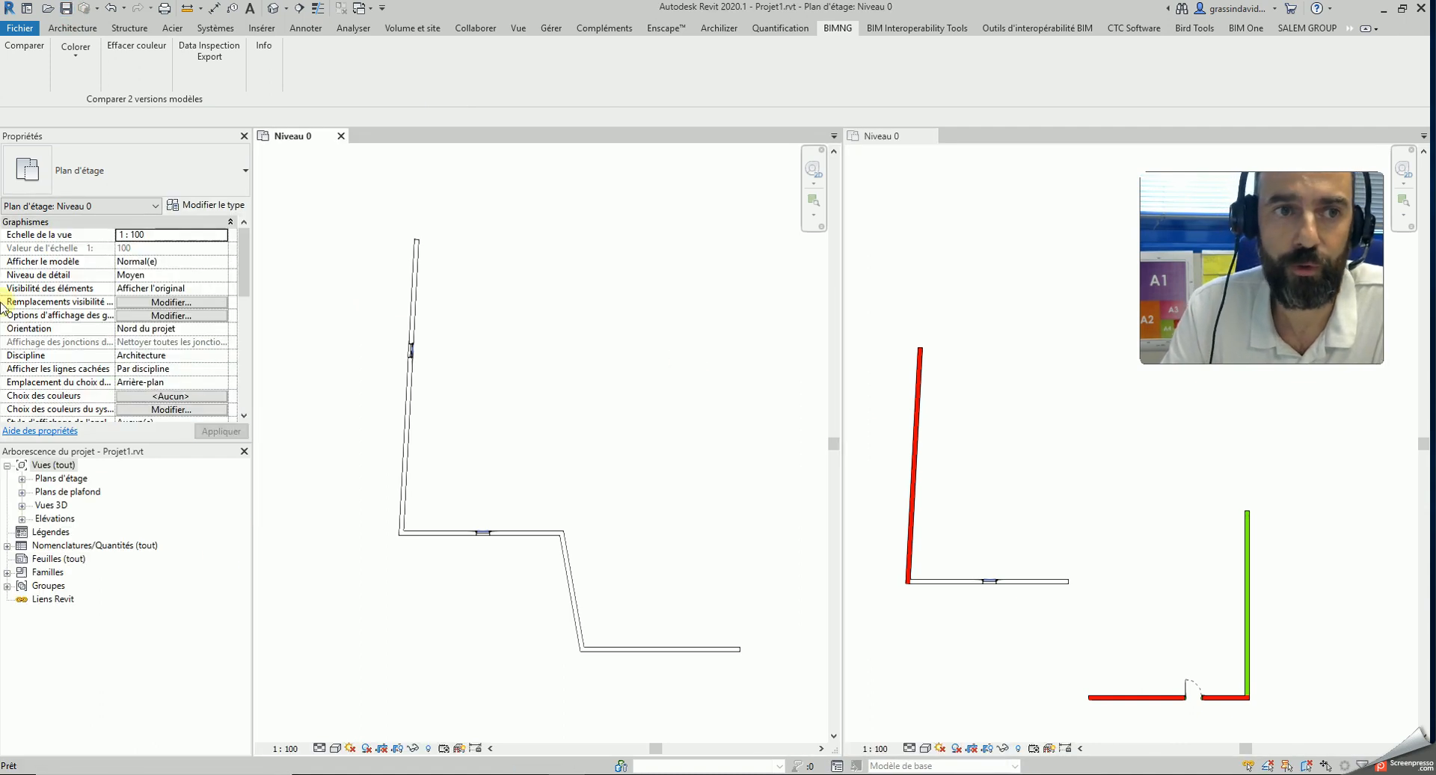
pyautogui.click(33, 69)
pyautogui.click(183, 189)
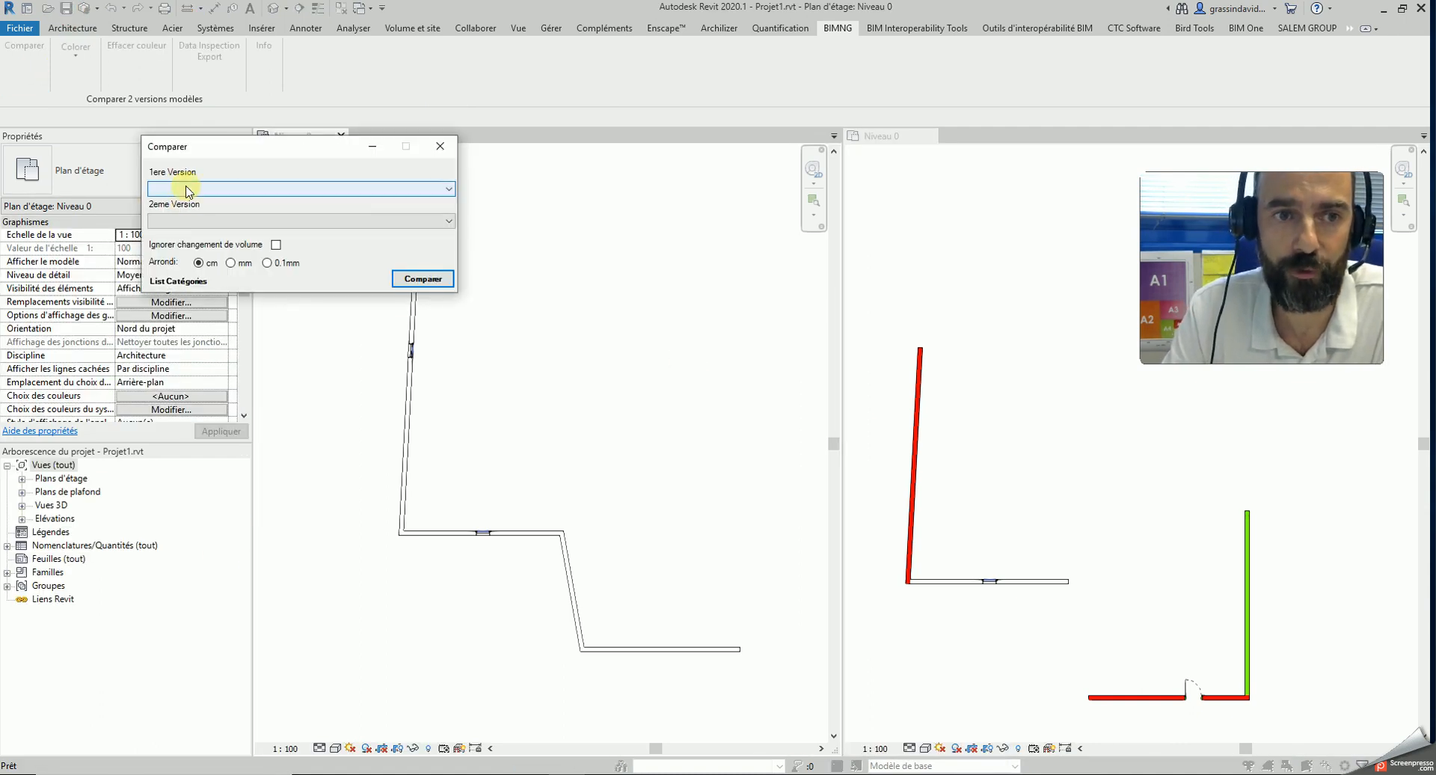
pyautogui.click(185, 202)
pyautogui.click(224, 220)
pyautogui.click(191, 236)
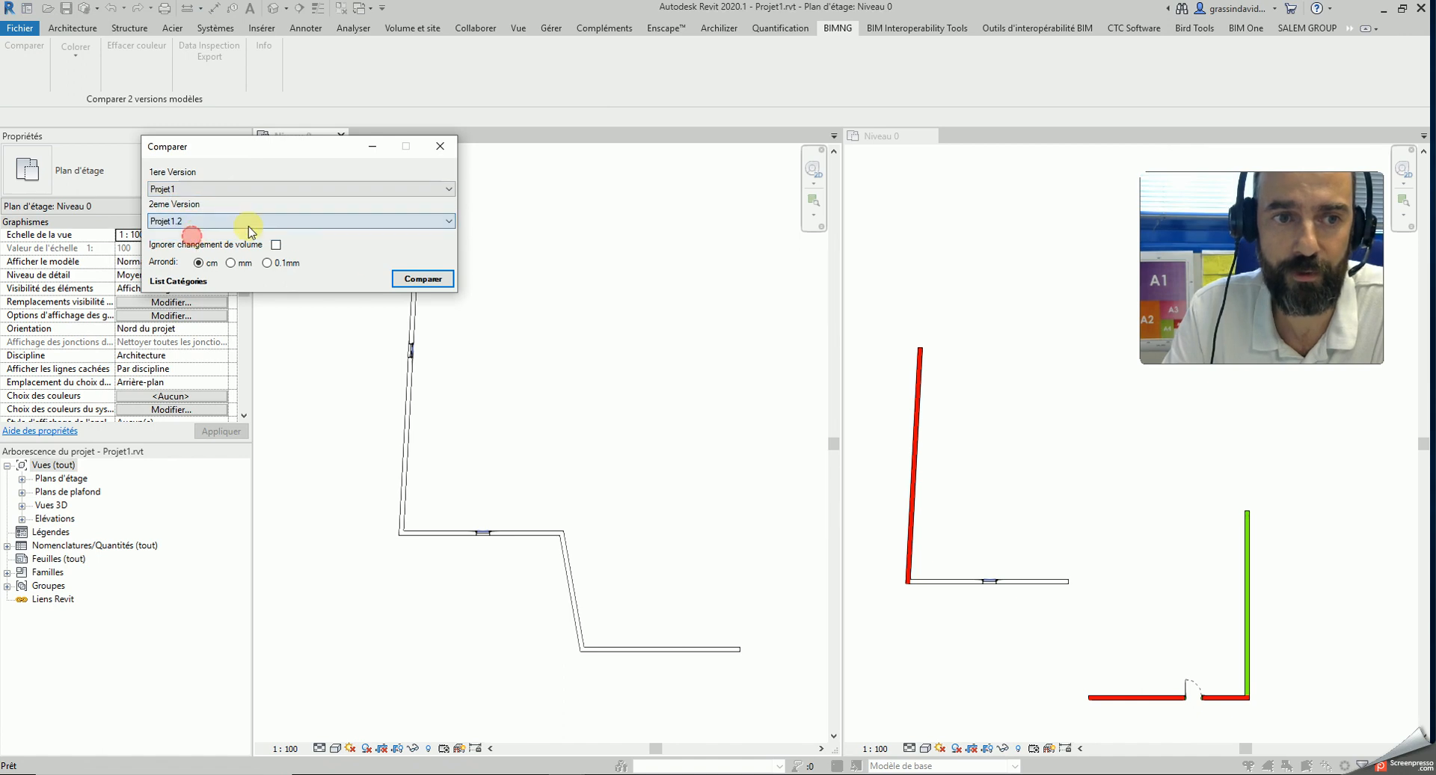
pyautogui.click(425, 280)
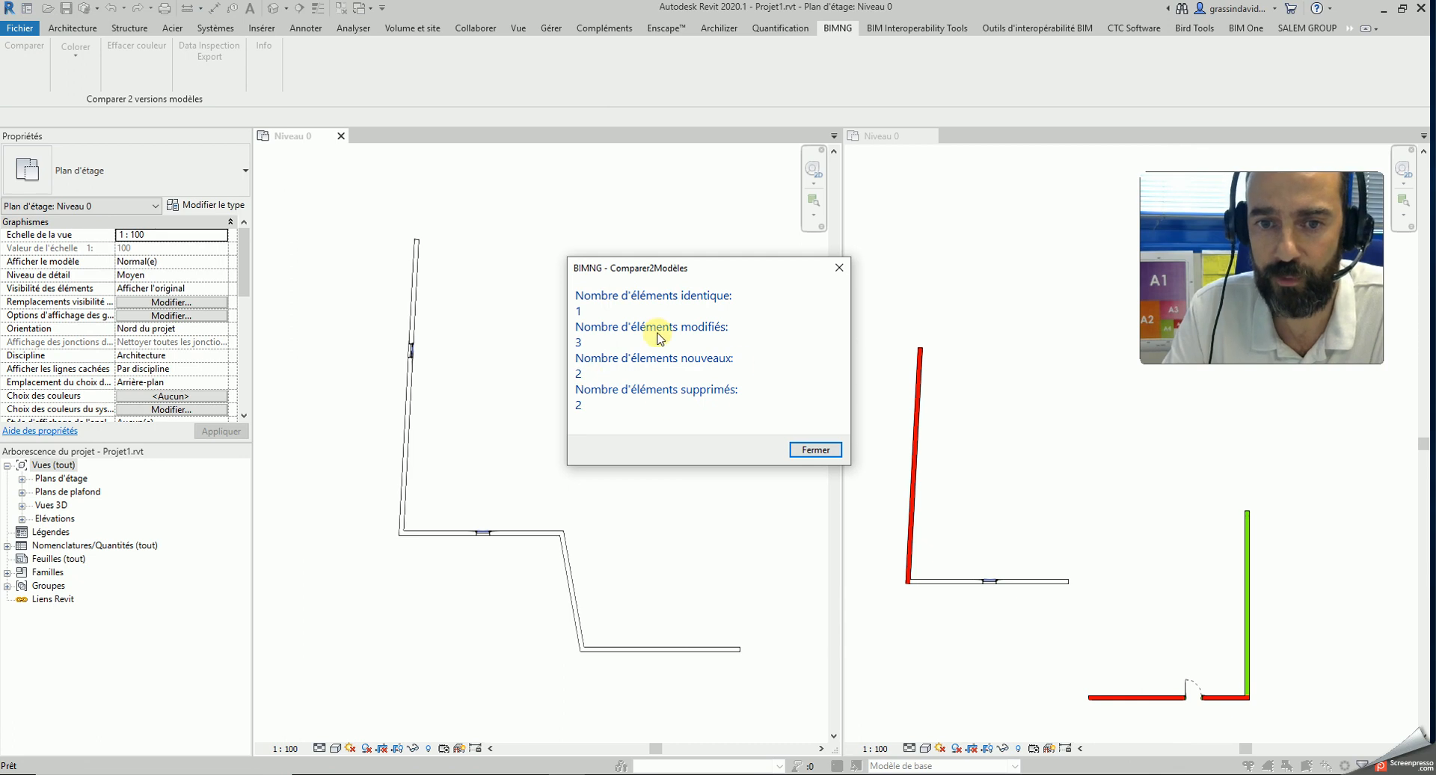
pyautogui.click(819, 458)
pyautogui.click(754, 395)
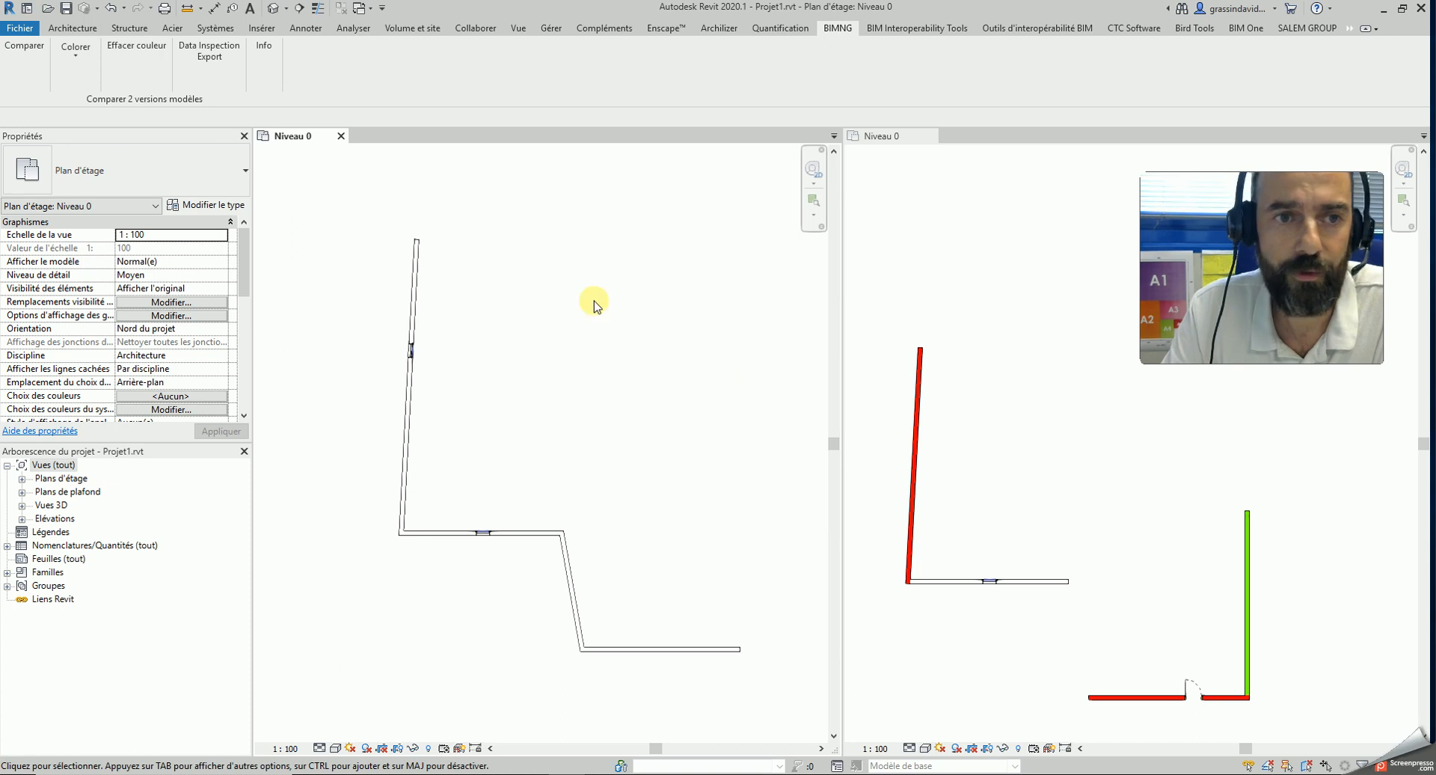
# Step: Colour the modified elements red in the Niveau 0 plan of Projet1
pyautogui.click(84, 69)
pyautogui.click(114, 101)
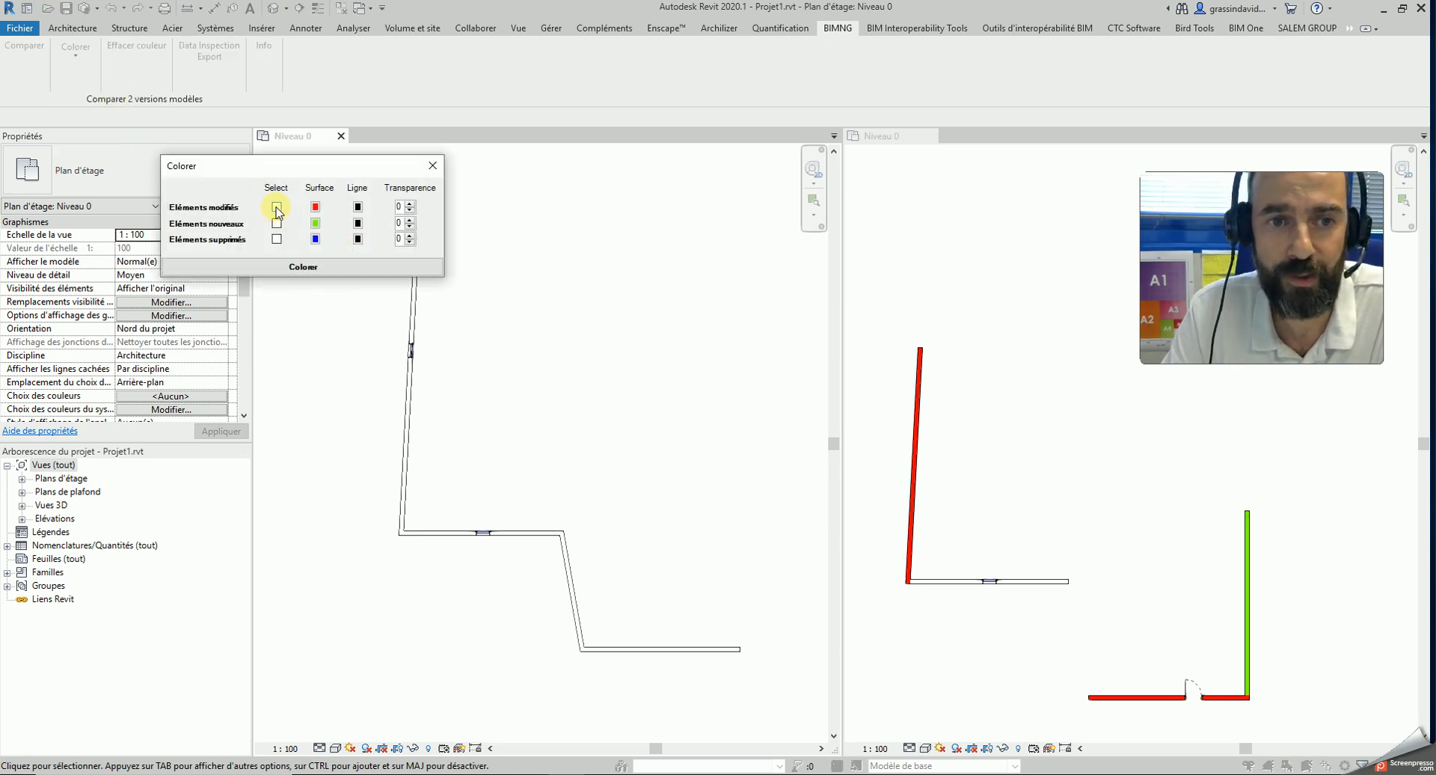
pyautogui.click(303, 267)
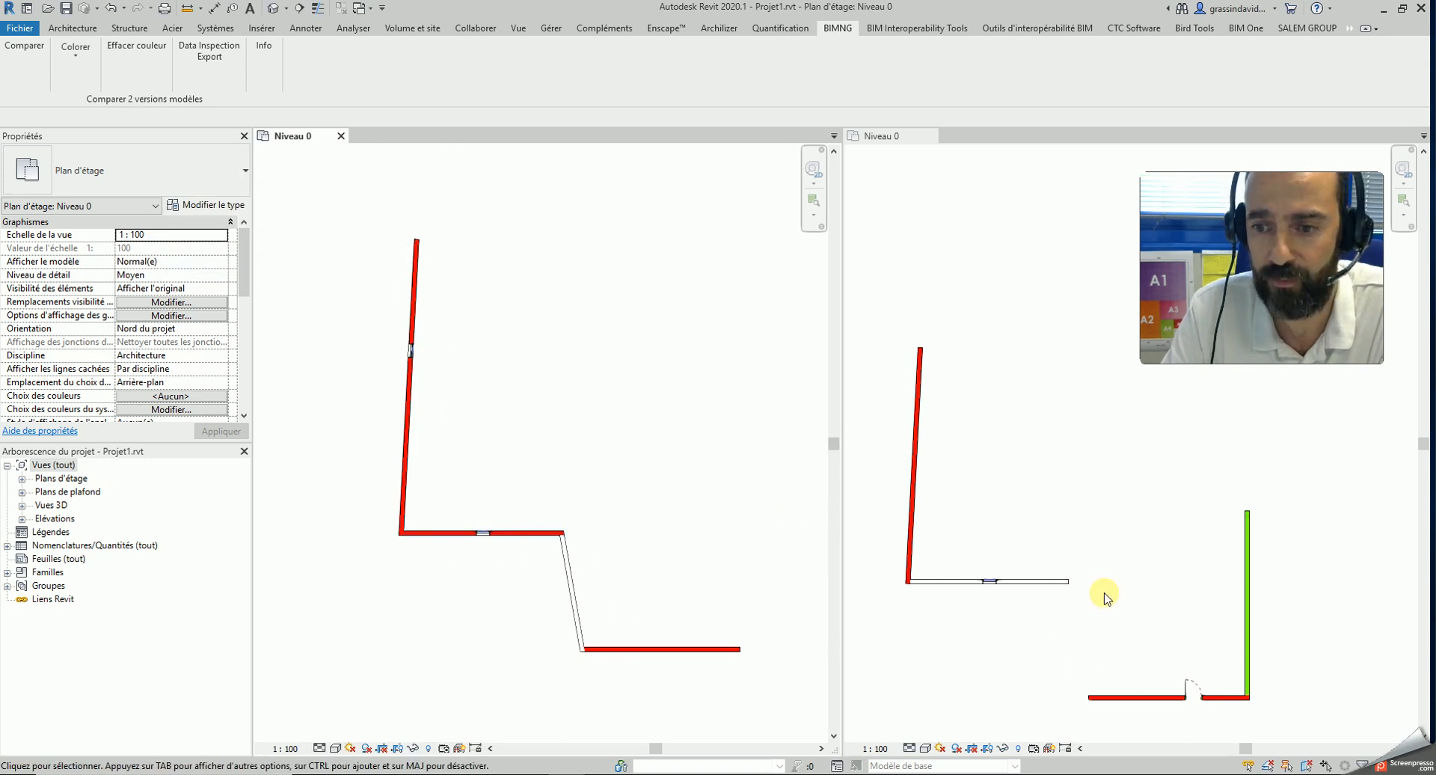
# Step: Clear the comparison colours in the Projet1.2 plan and colour its modified elements red again
pyautogui.click(1047, 522)
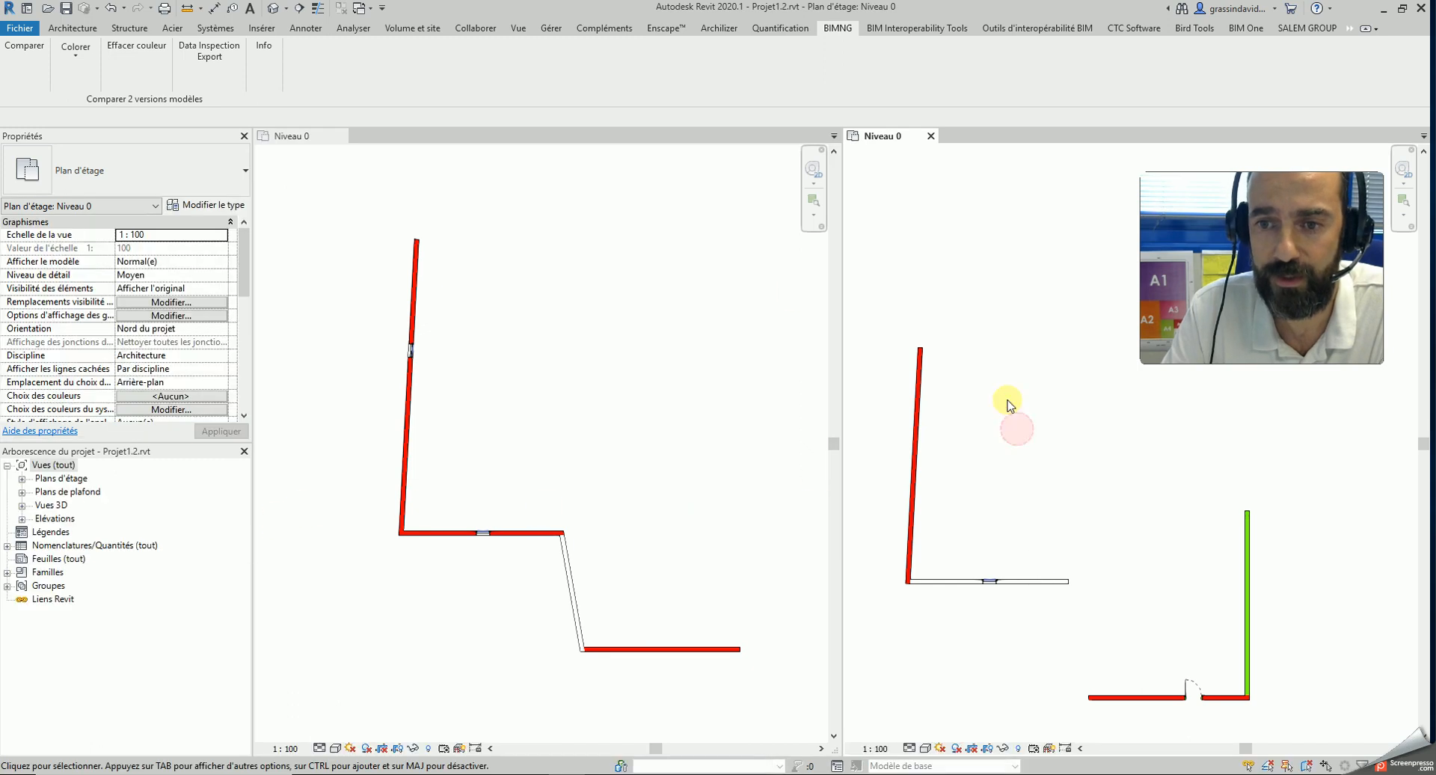
pyautogui.click(137, 74)
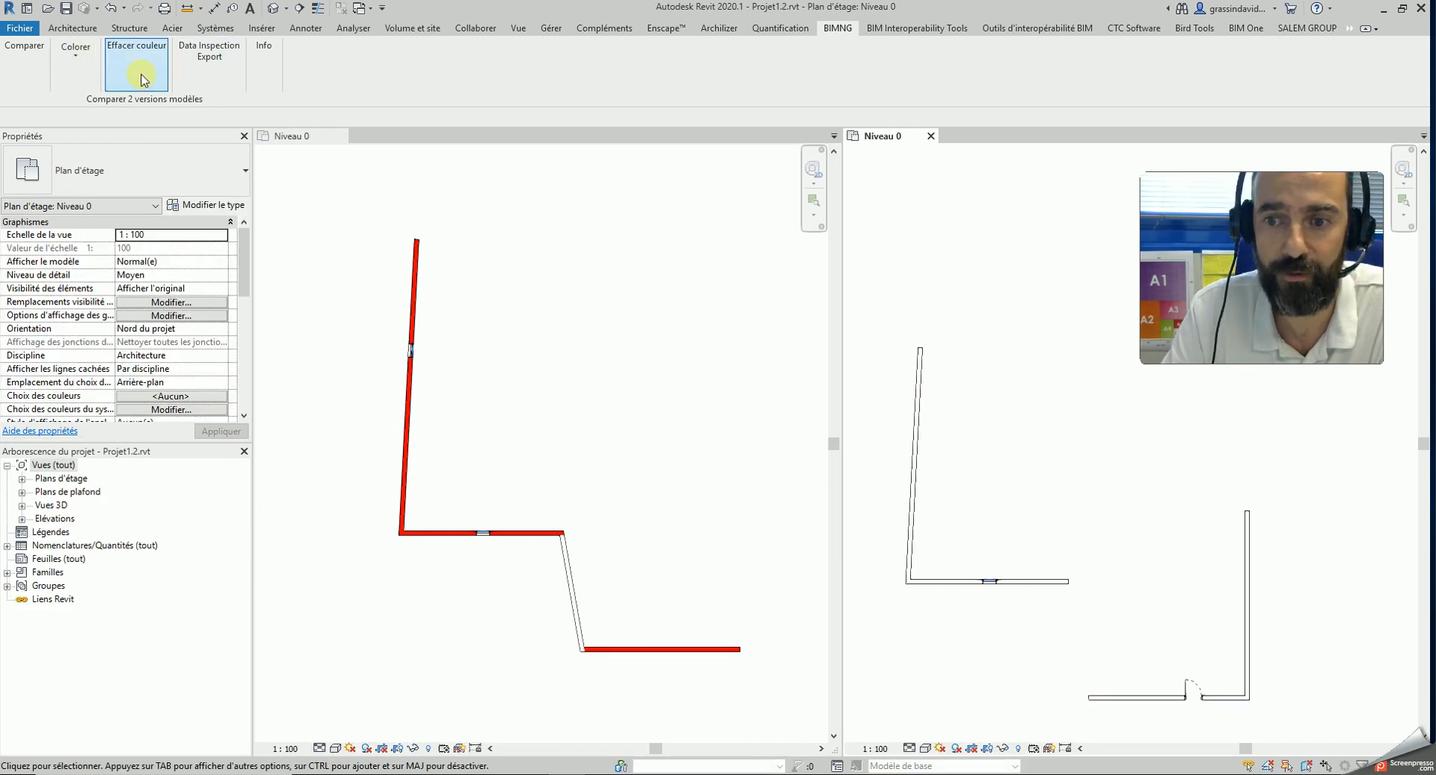
pyautogui.click(75, 50)
pyautogui.click(83, 100)
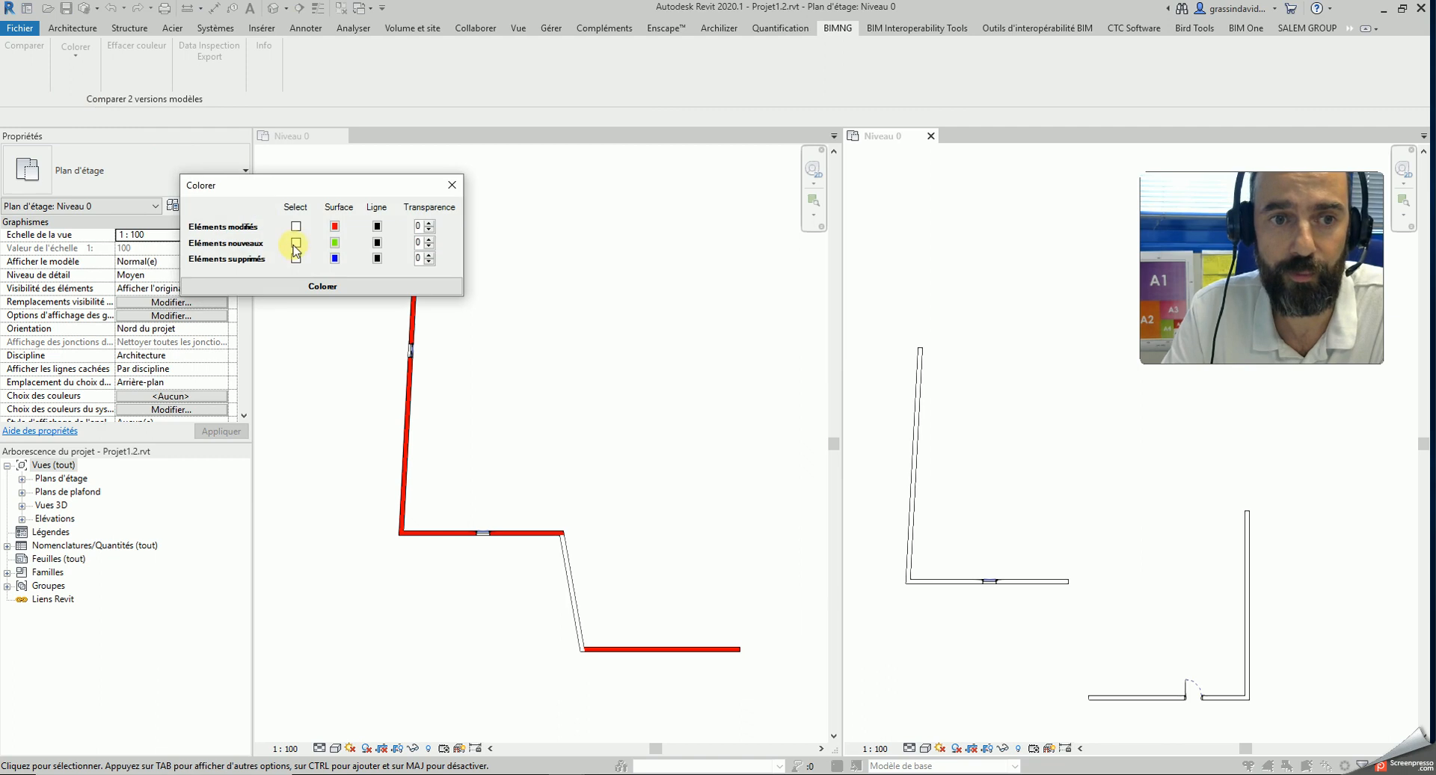
pyautogui.click(310, 287)
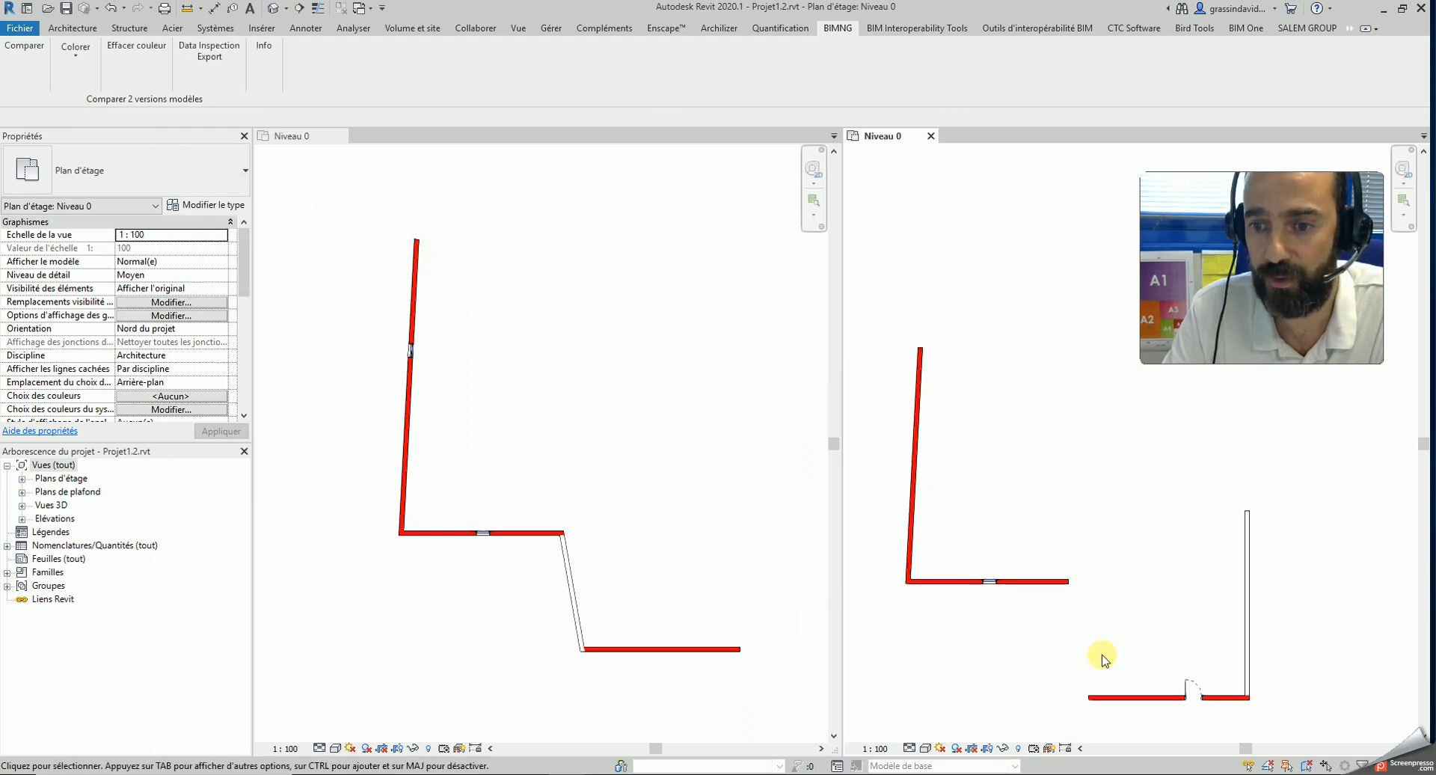
# Step: Activate the Projet1 Niveau 0 plan and colour its modified elements red and deleted elements blue
pyautogui.click(686, 404)
pyautogui.click(583, 459)
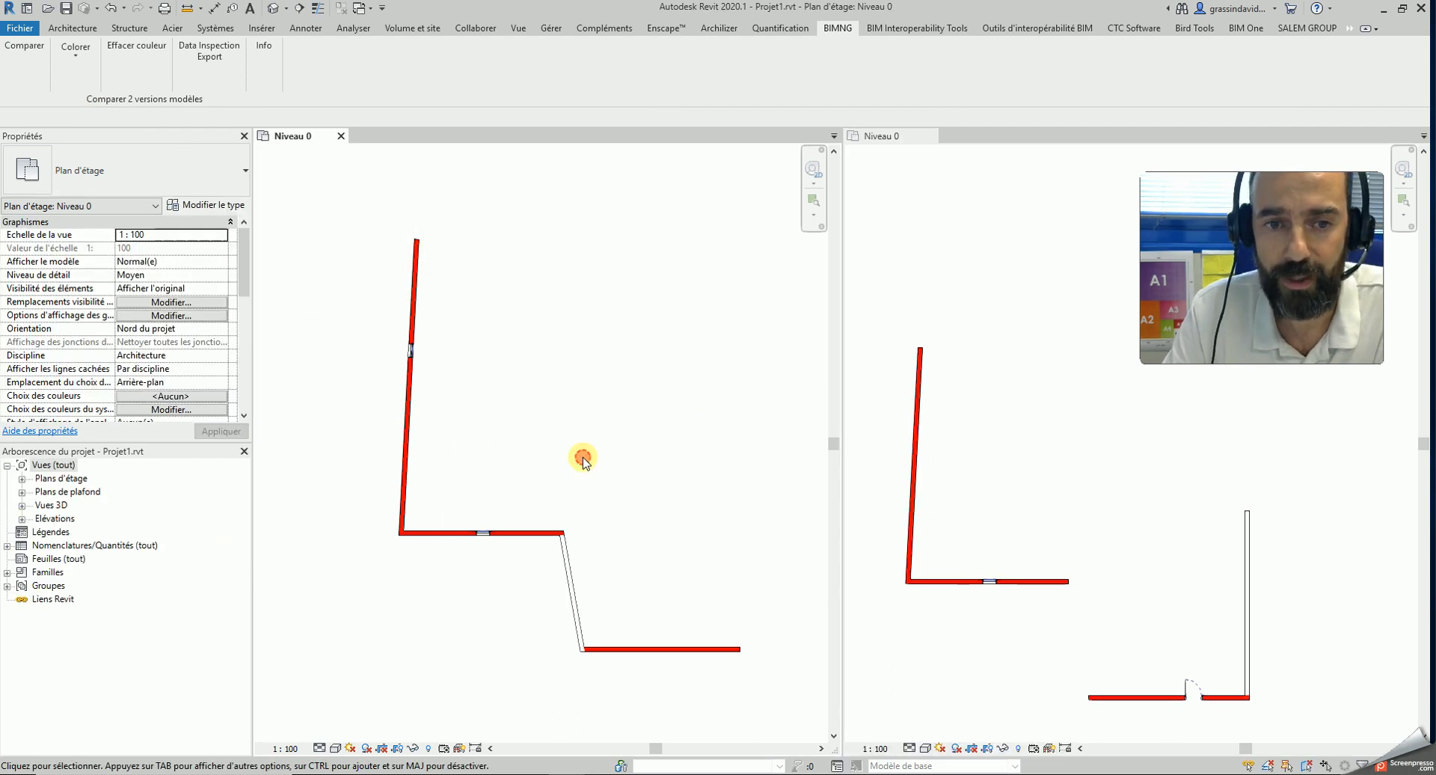
pyautogui.click(84, 75)
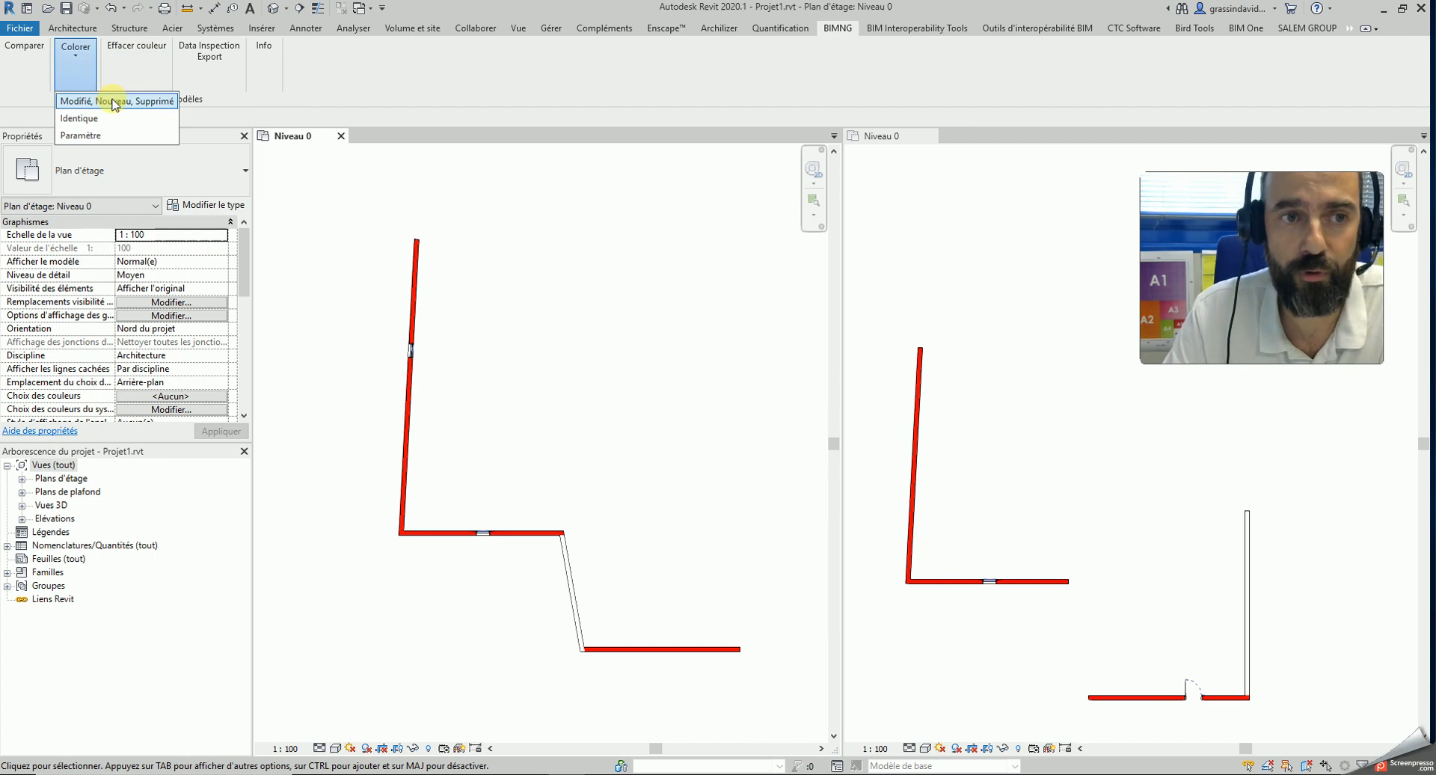
pyautogui.click(113, 101)
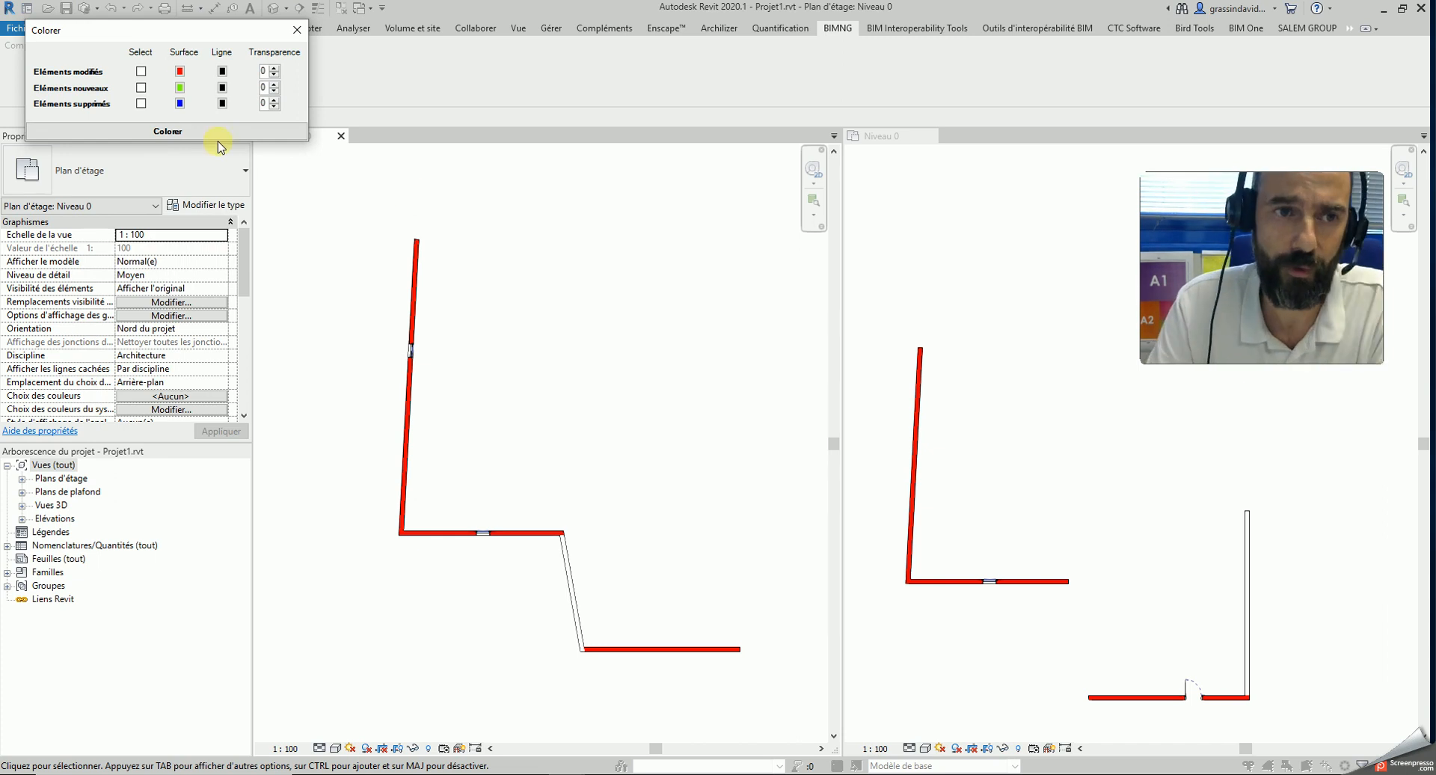
pyautogui.click(166, 131)
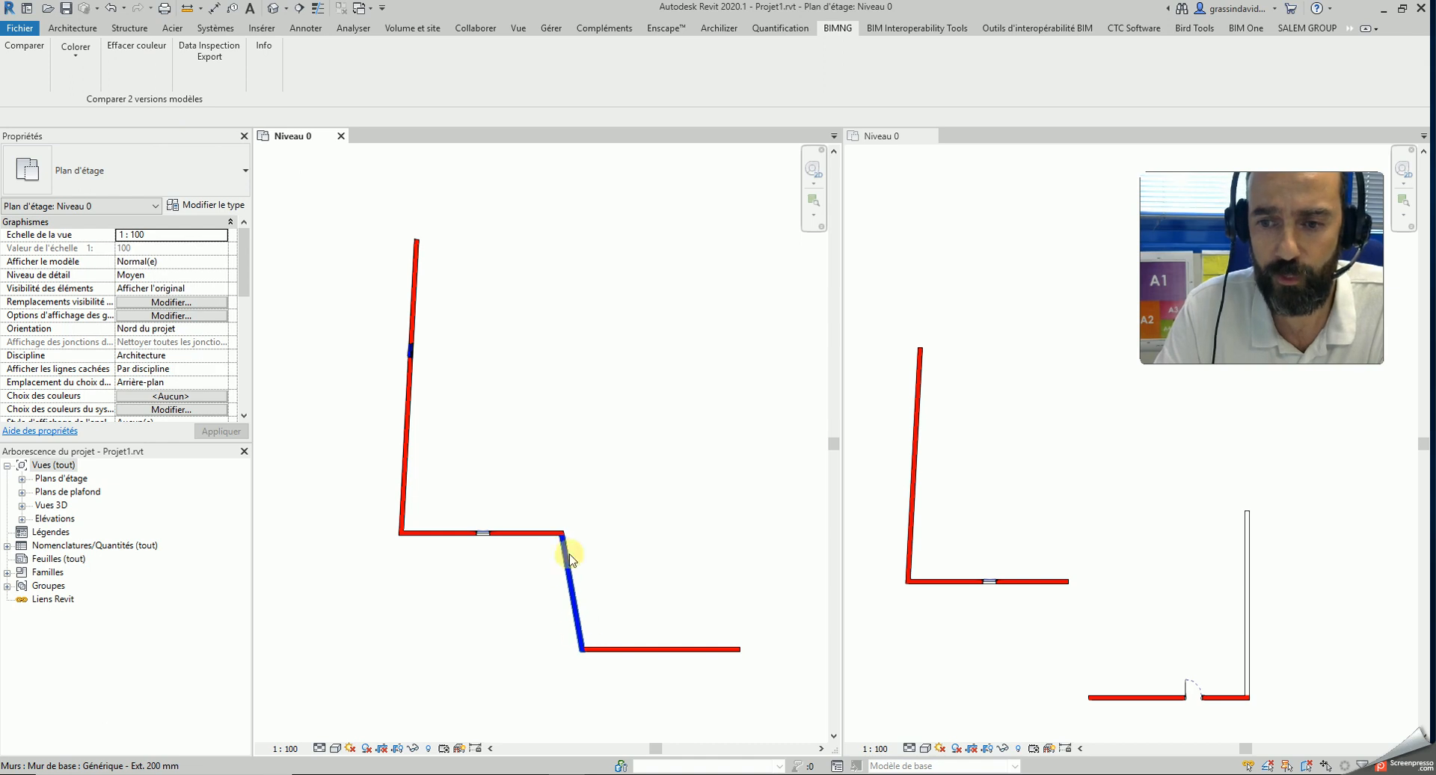
# Step: Colour modified elements red with transparency 50 and new elements green in the Niveau 0 plan of Projet1.2
pyautogui.click(1080, 460)
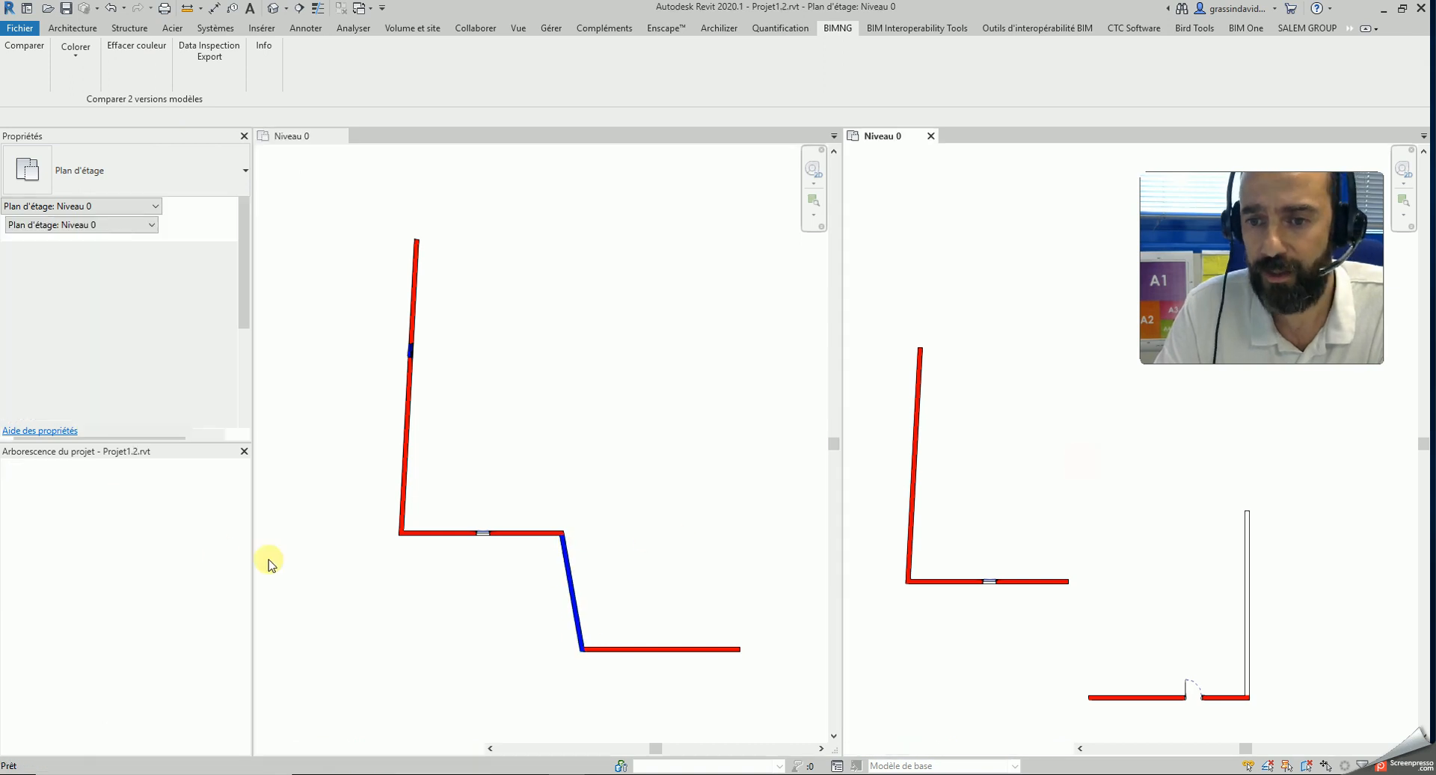
pyautogui.click(76, 51)
pyautogui.click(99, 103)
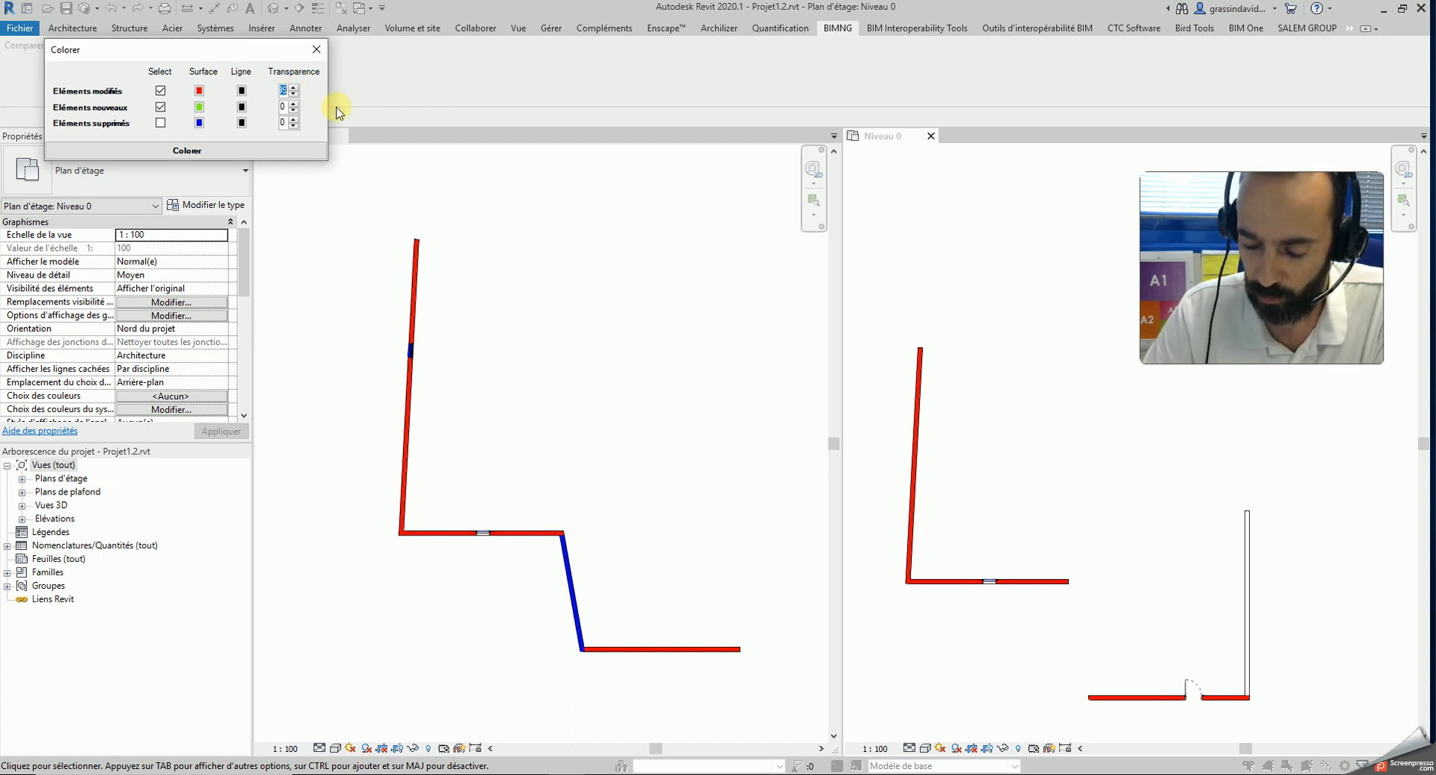
pyautogui.write('50')
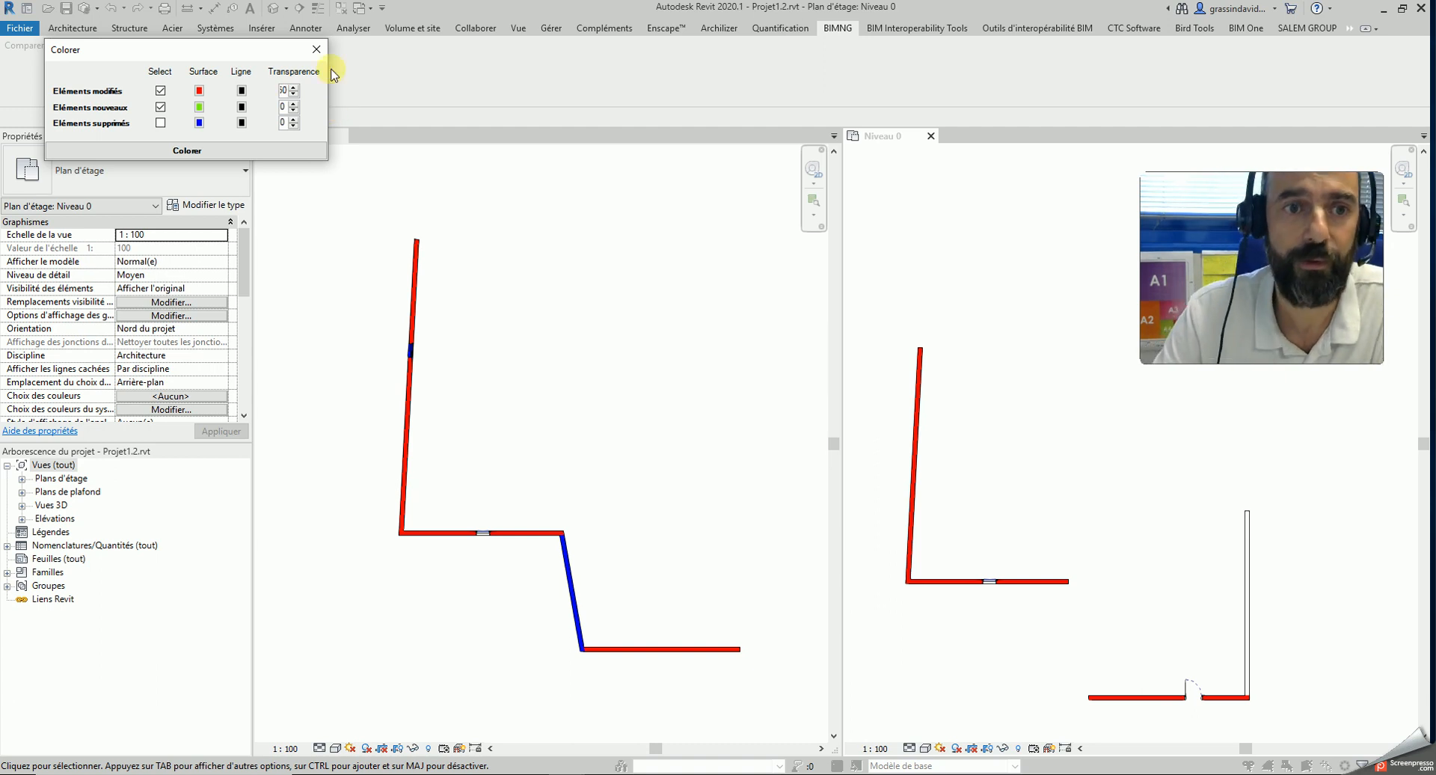
pyautogui.click(239, 152)
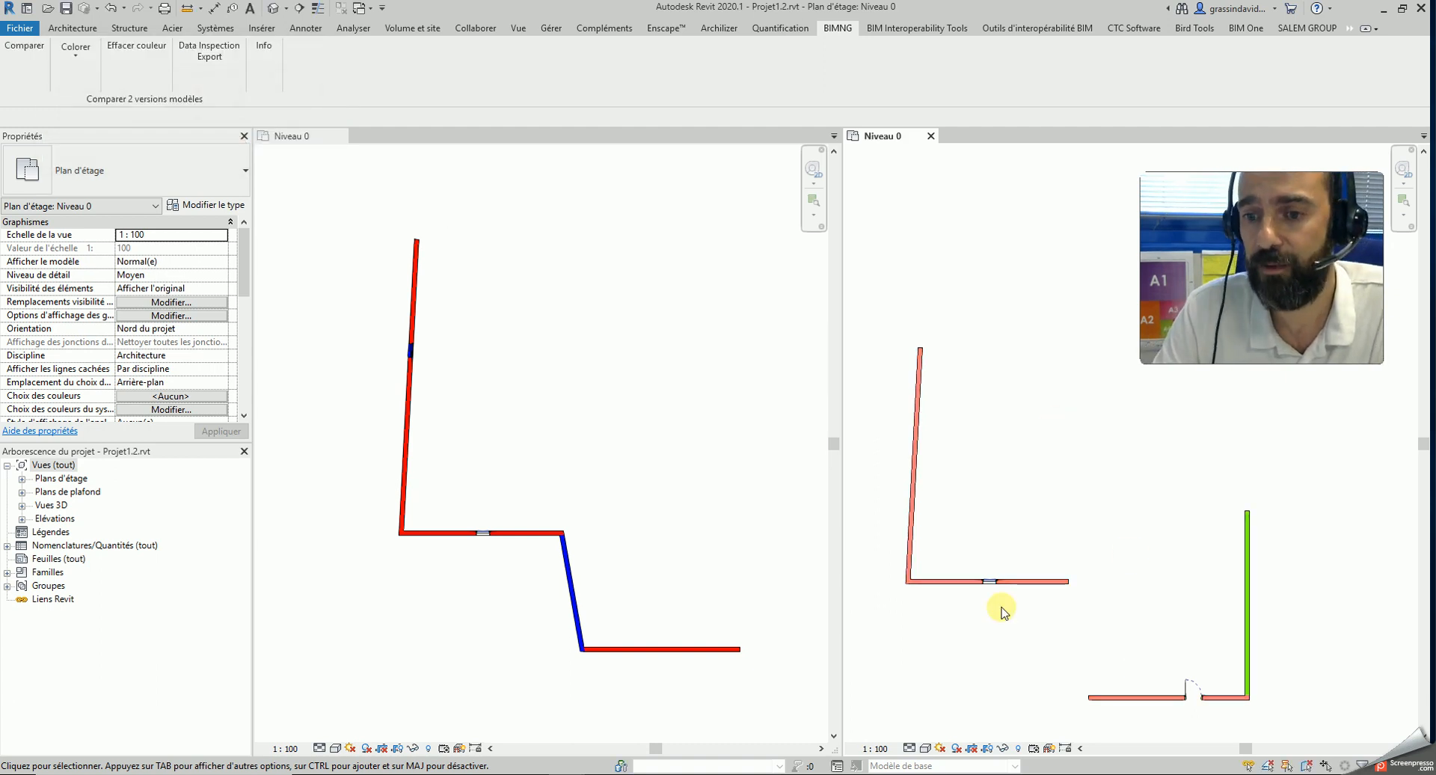
# Step: Open the default 3D views of Projet1.2 and Projet1 side by side
pyautogui.click(284, 8)
pyautogui.scroll(3, 1100, 478)
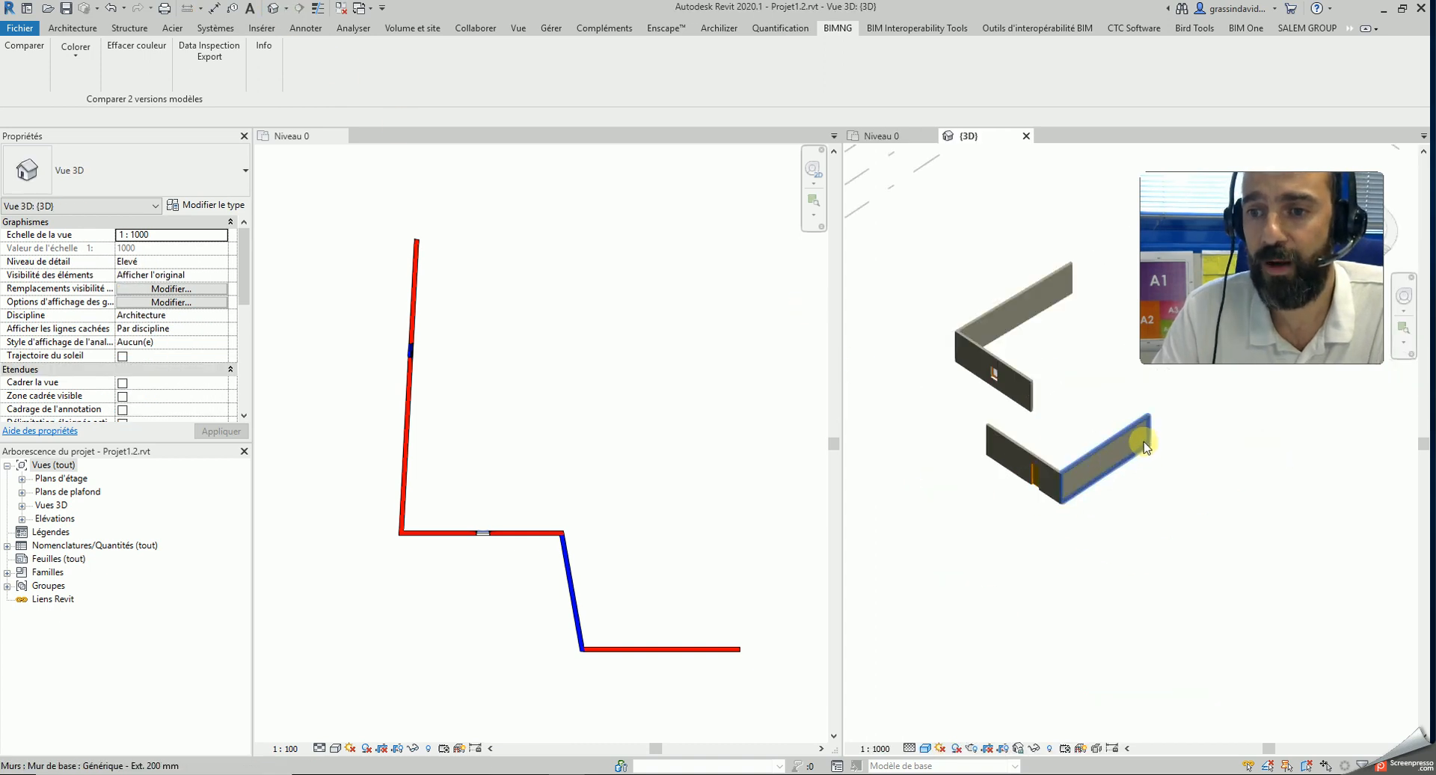
pyautogui.scroll(3, 1145, 449)
pyautogui.click(655, 429)
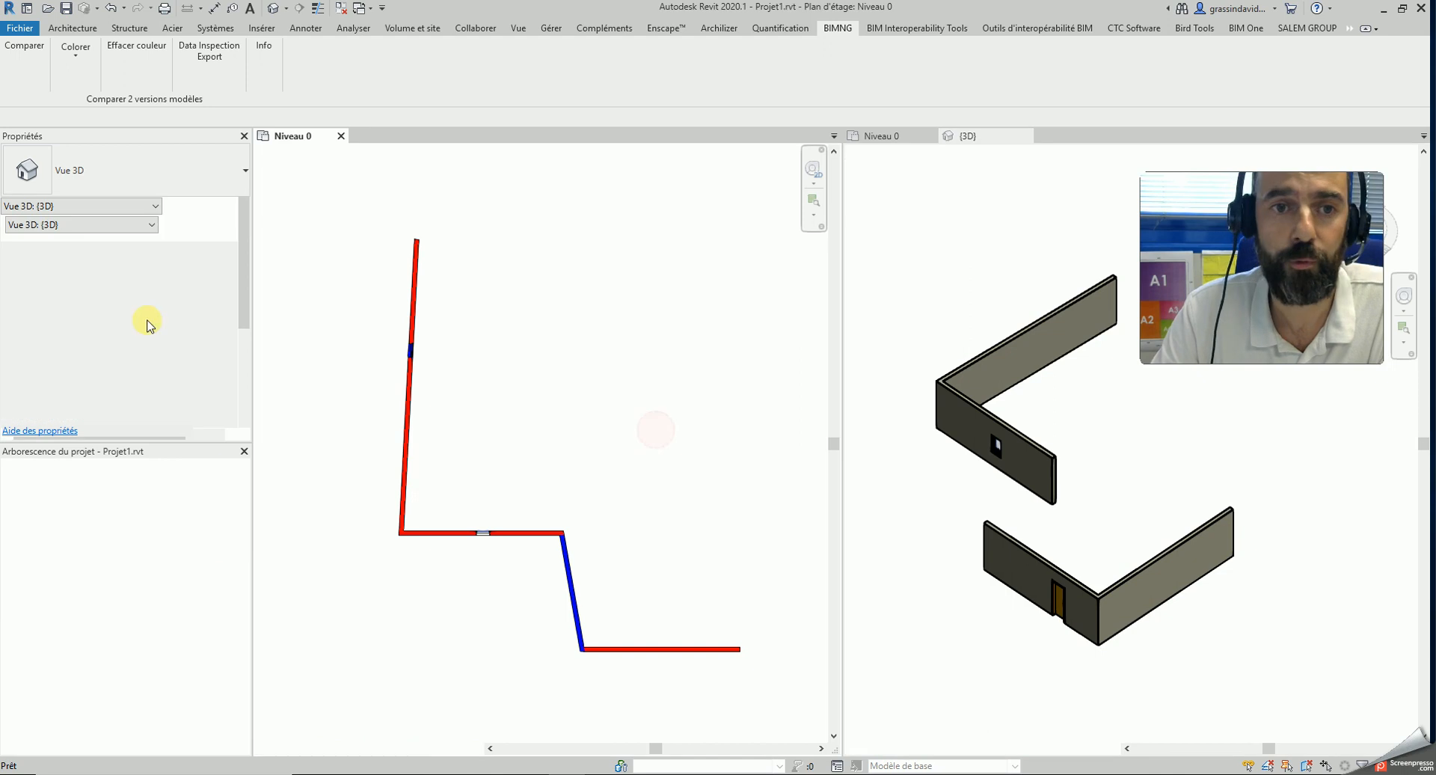
pyautogui.click(280, 11)
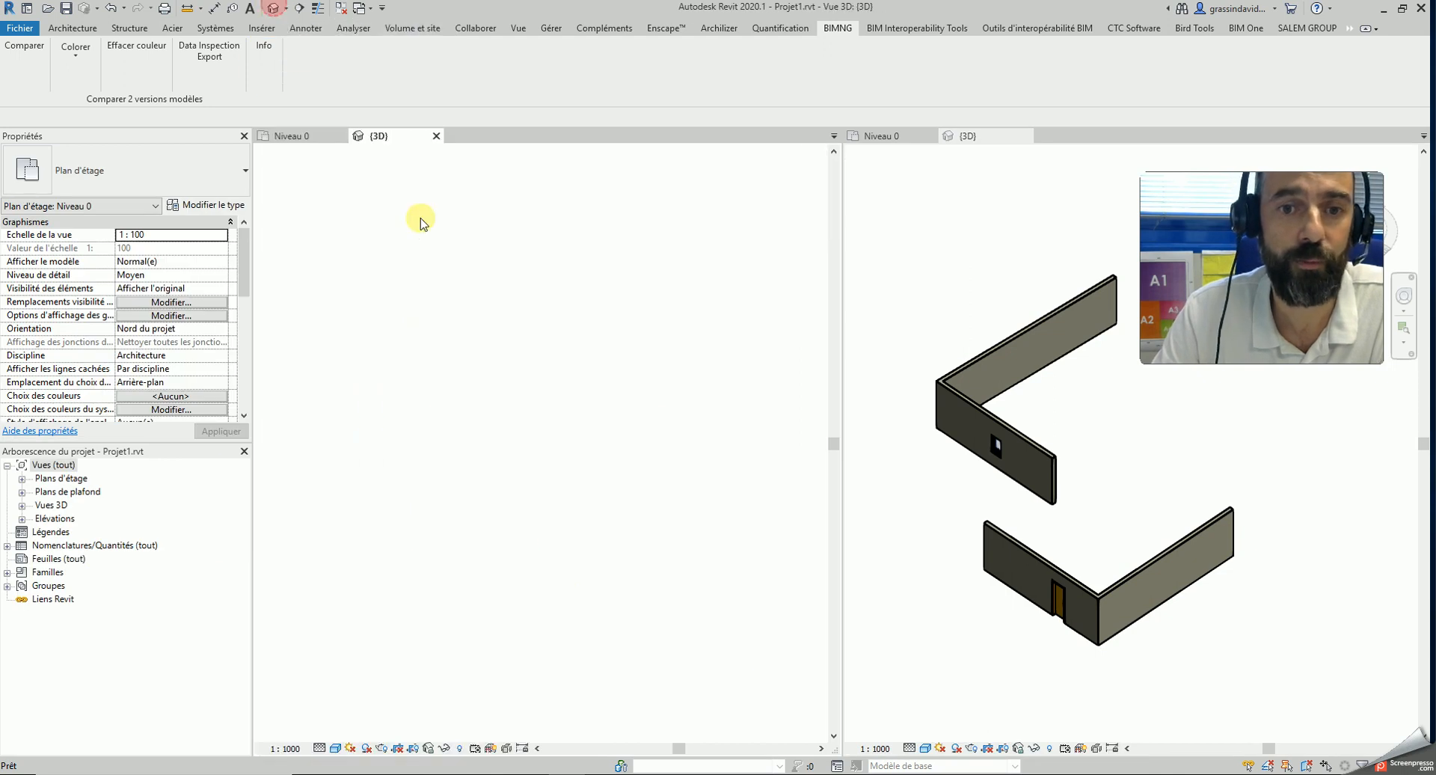
pyautogui.scroll(5, 531, 446)
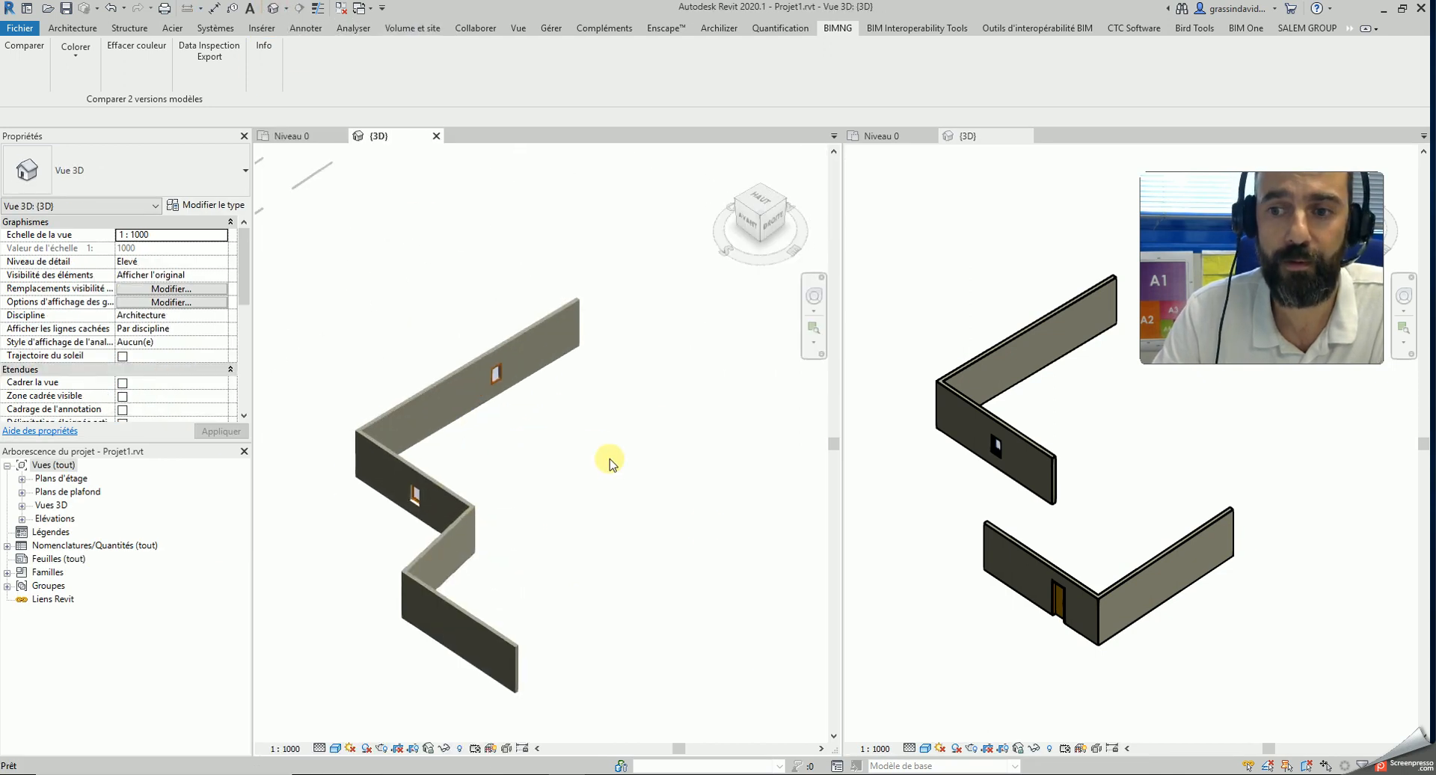
# Step: Colour the modified elements red and the deleted elements blue in the 3D view of Projet1
pyautogui.click(79, 68)
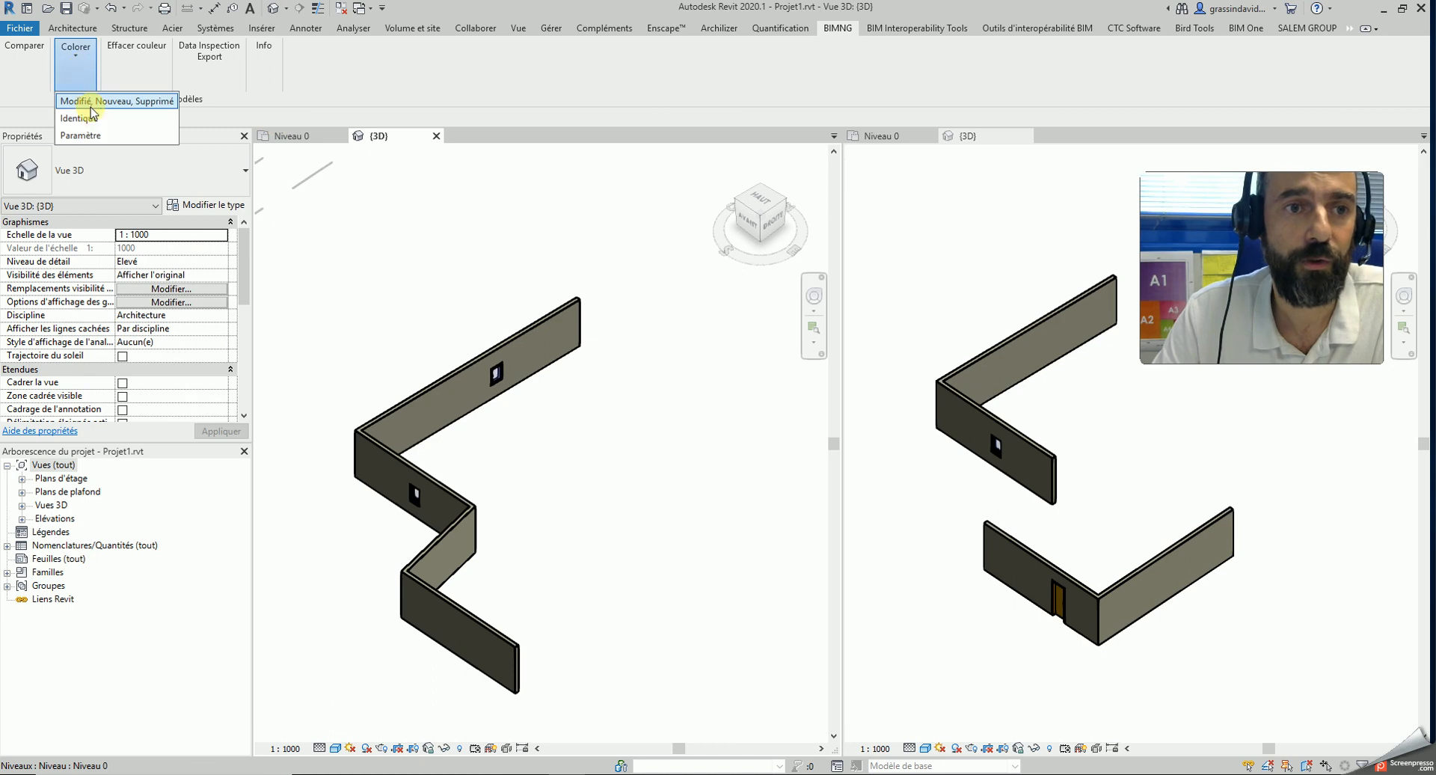
pyautogui.click(75, 104)
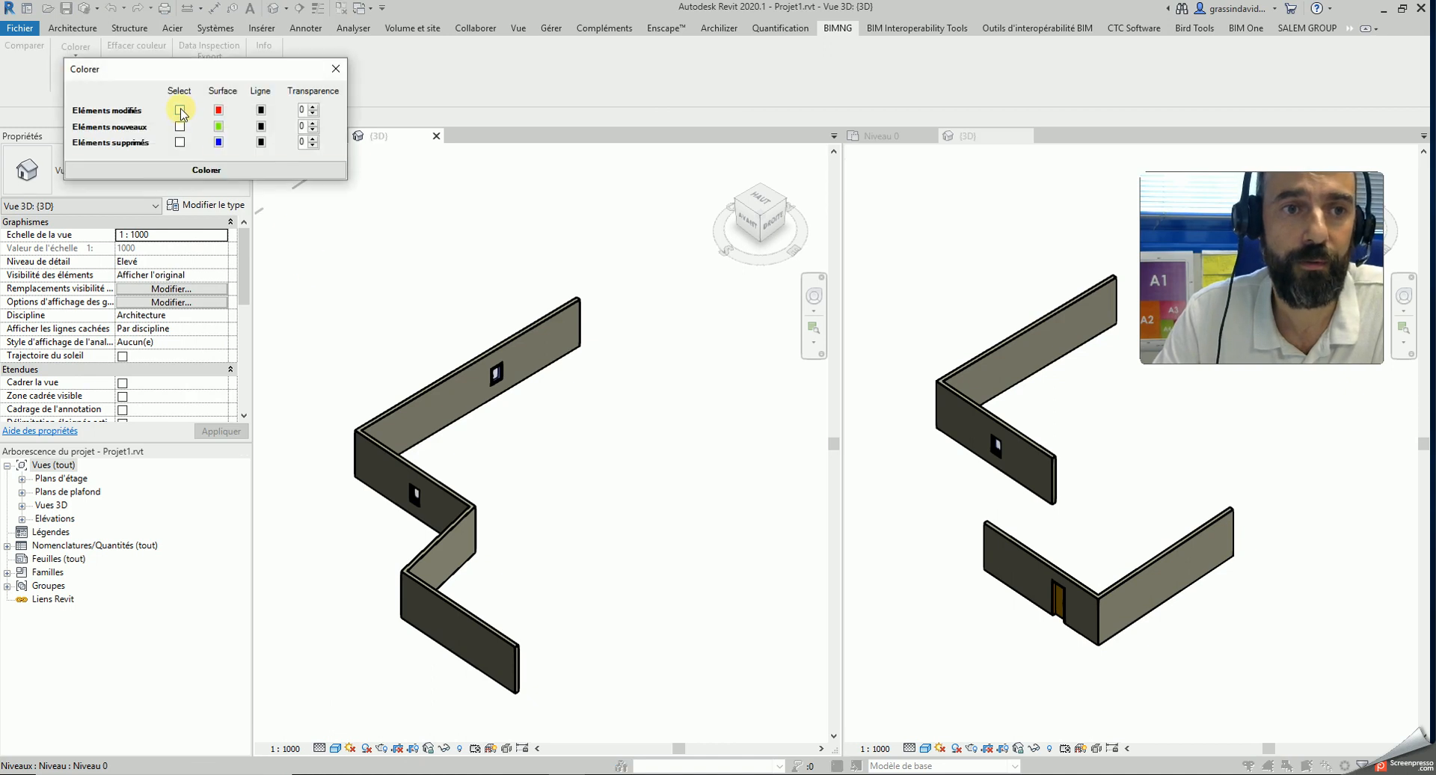
pyautogui.click(206, 170)
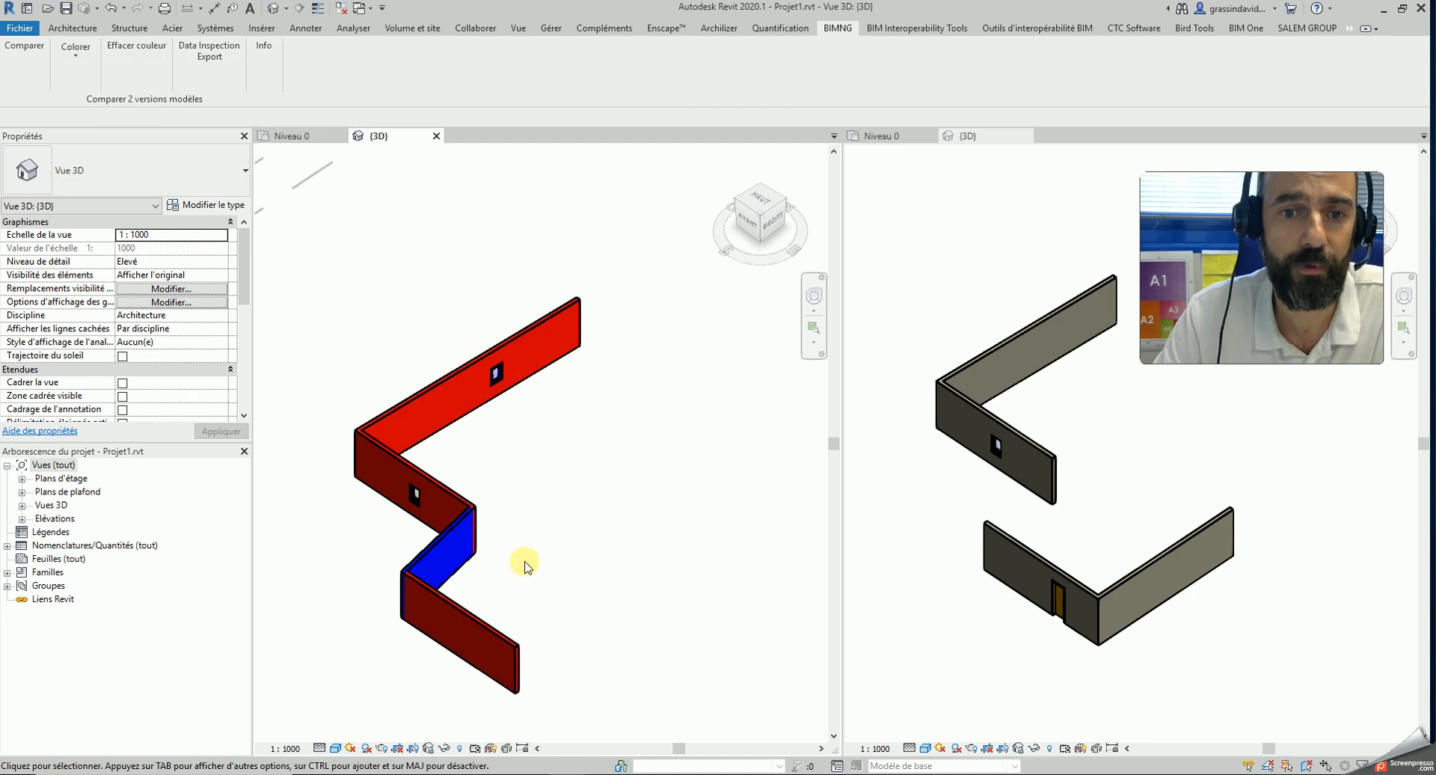
# Step: Colour the modified elements red and the new elements green in the 3D view of Projet1.2
pyautogui.click(917, 488)
pyautogui.click(982, 478)
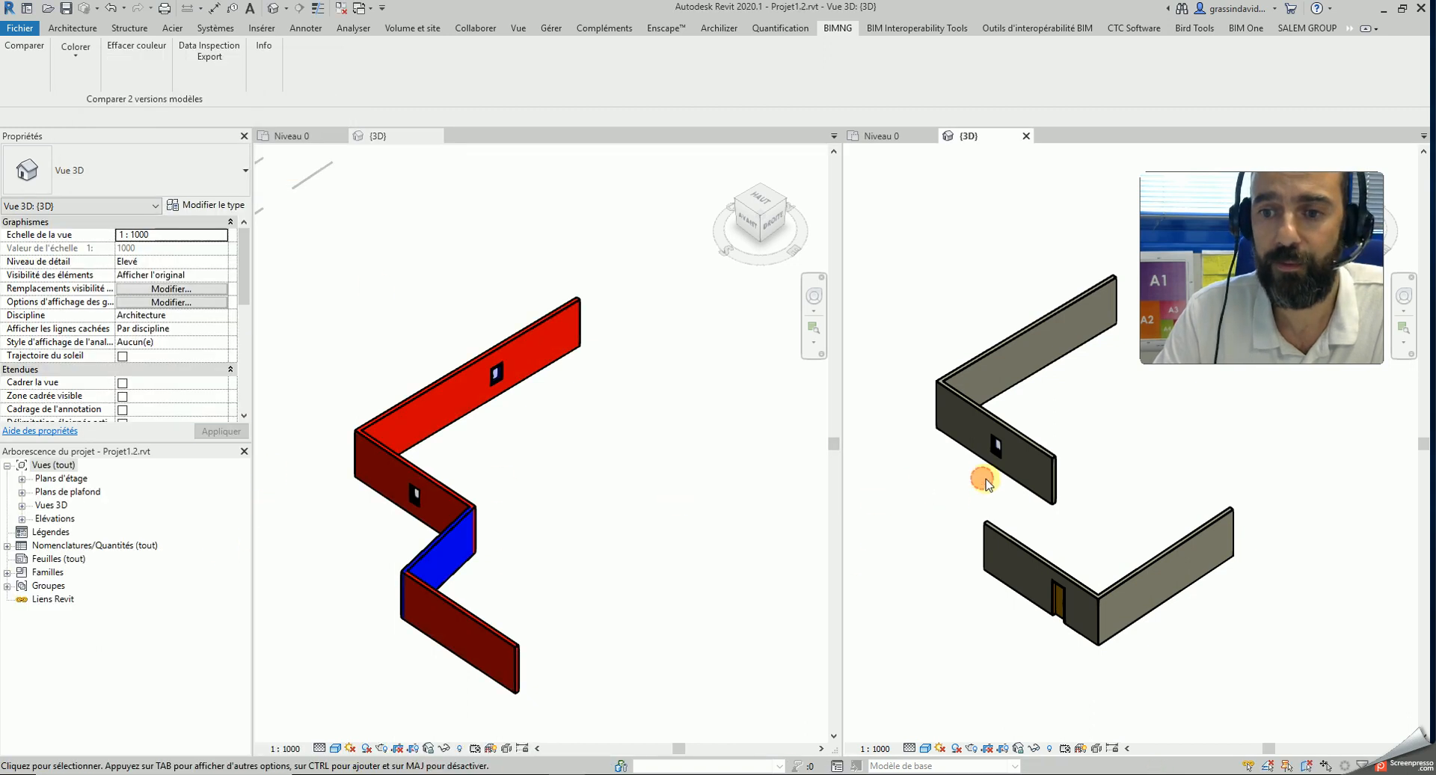
pyautogui.click(75, 54)
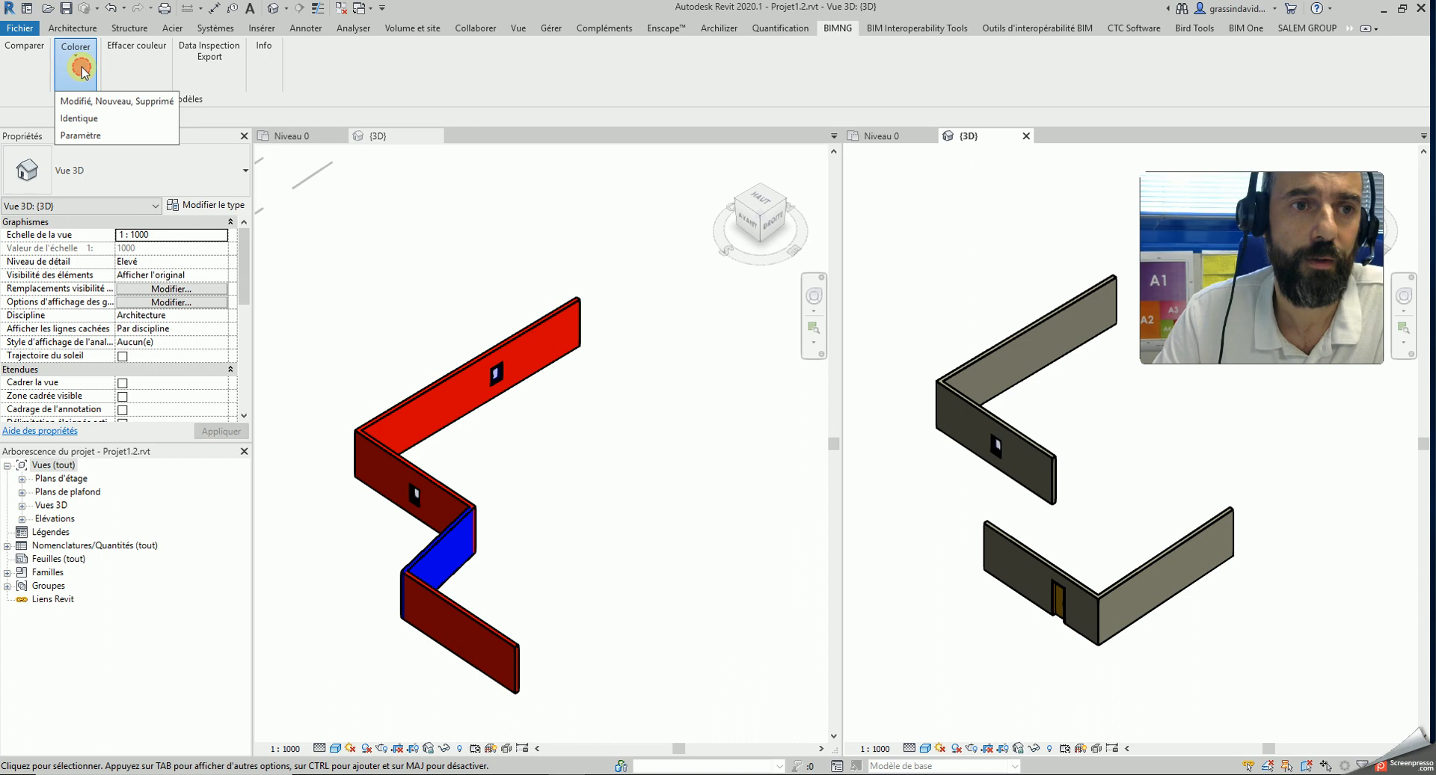
pyautogui.click(91, 105)
pyautogui.click(200, 129)
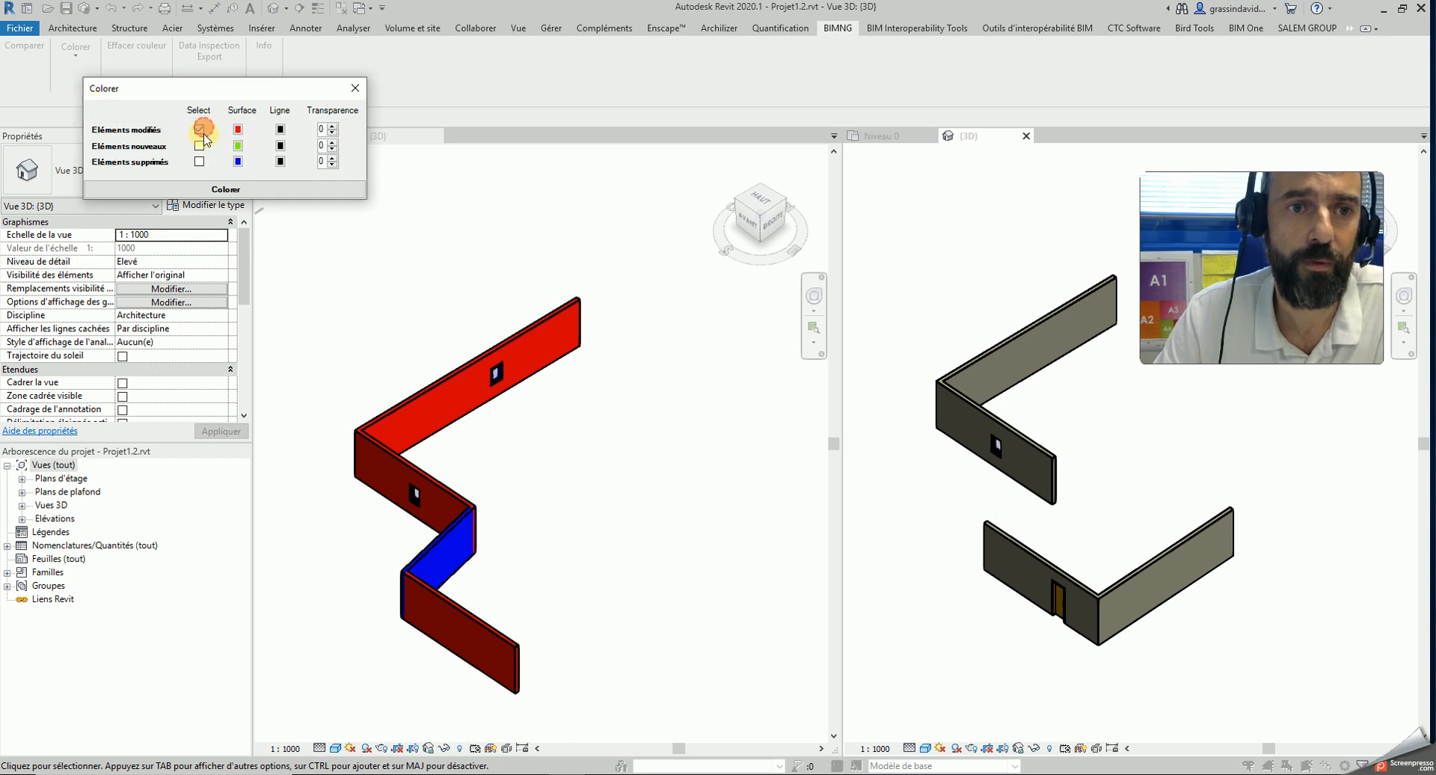
pyautogui.click(231, 191)
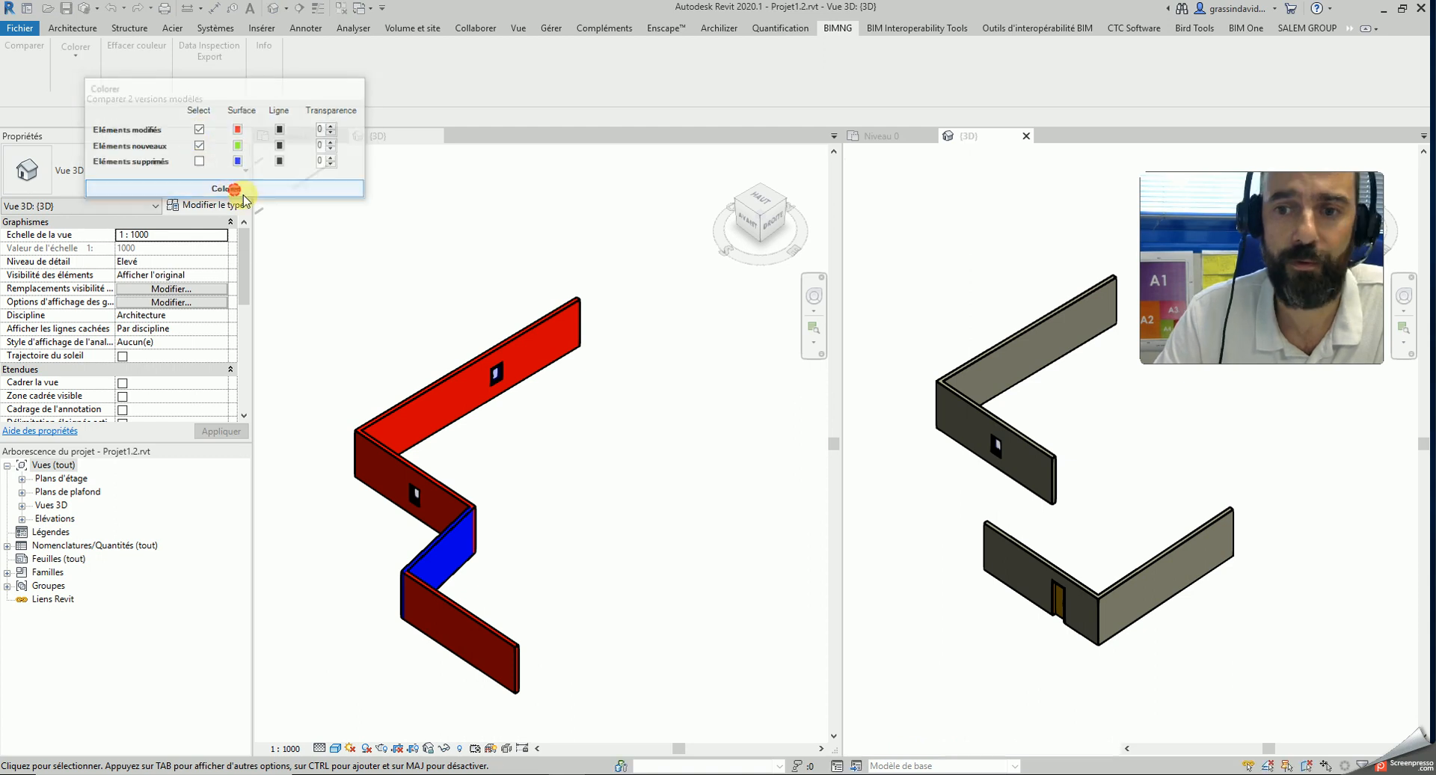
# Step: Switch the display to thin lines and inspect the windows in the 3D views of both models
pyautogui.scroll(5, 968, 478)
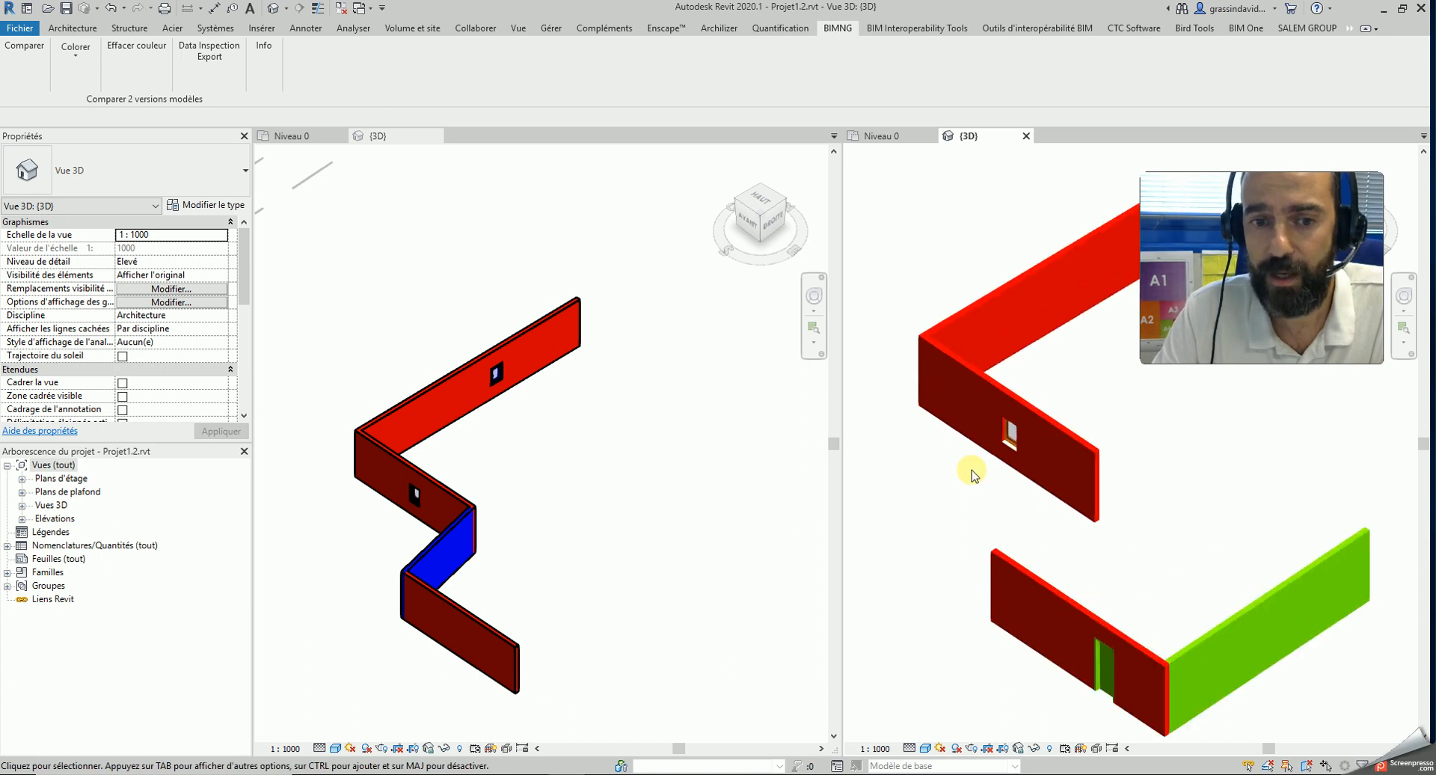
pyautogui.scroll(3, 940, 517)
pyautogui.scroll(-3, 953, 527)
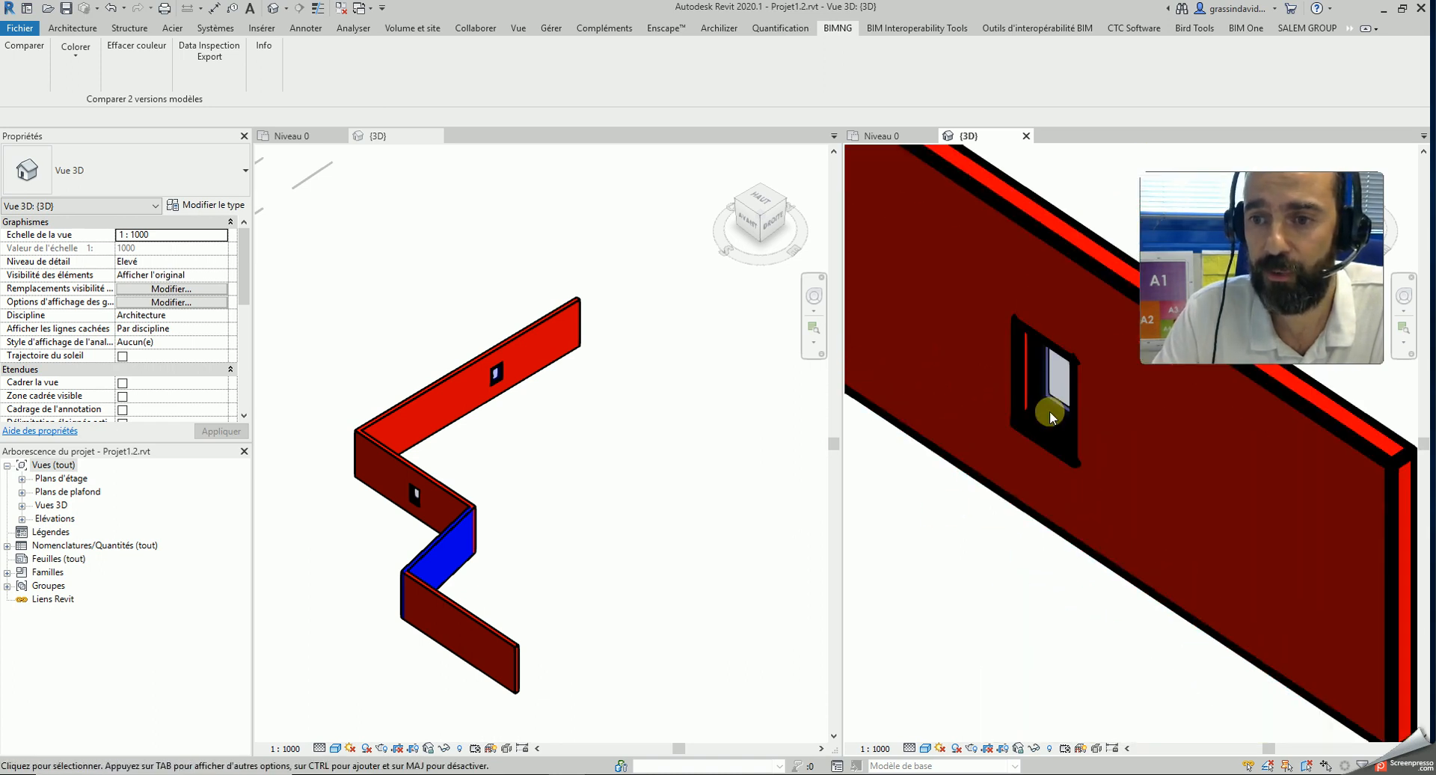
pyautogui.scroll(2, 982, 560)
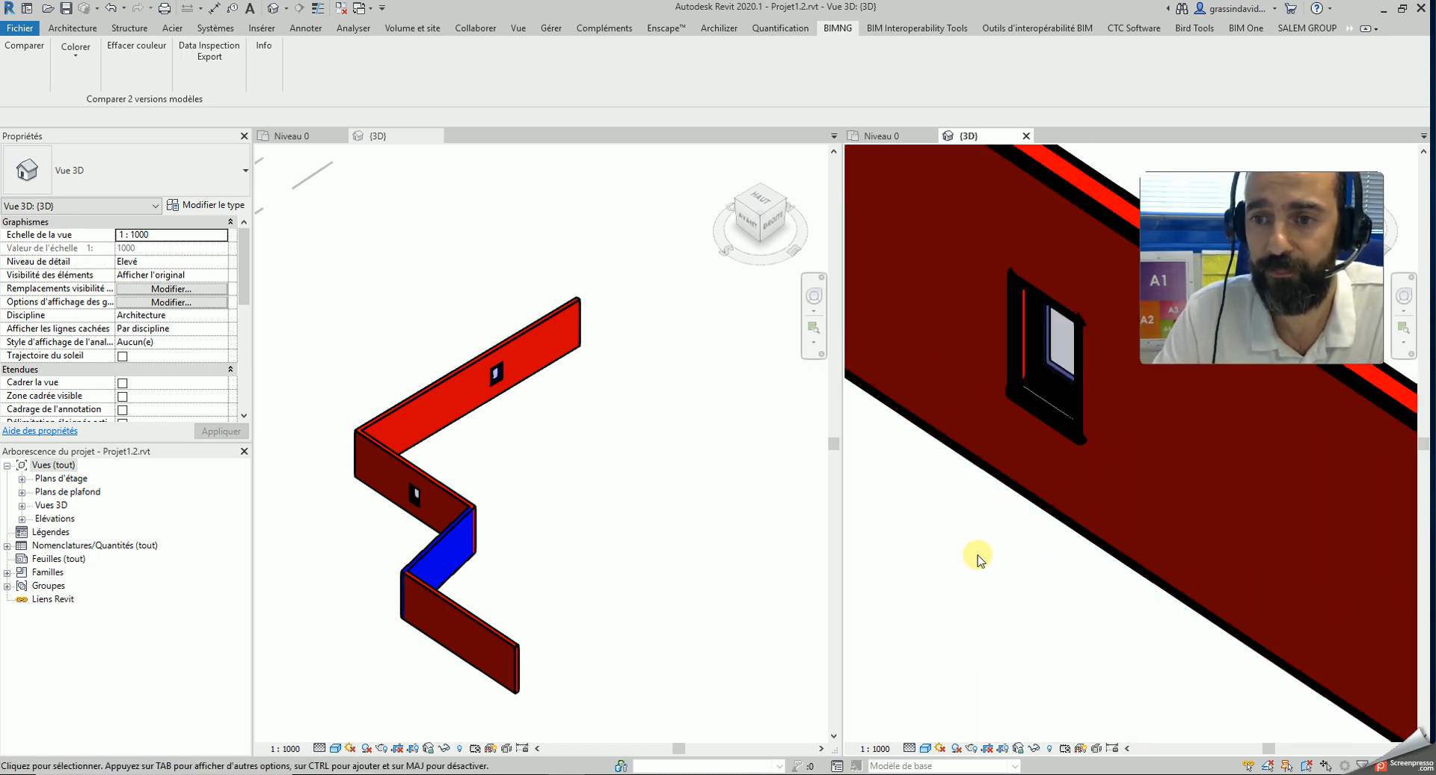
pyautogui.click(317, 7)
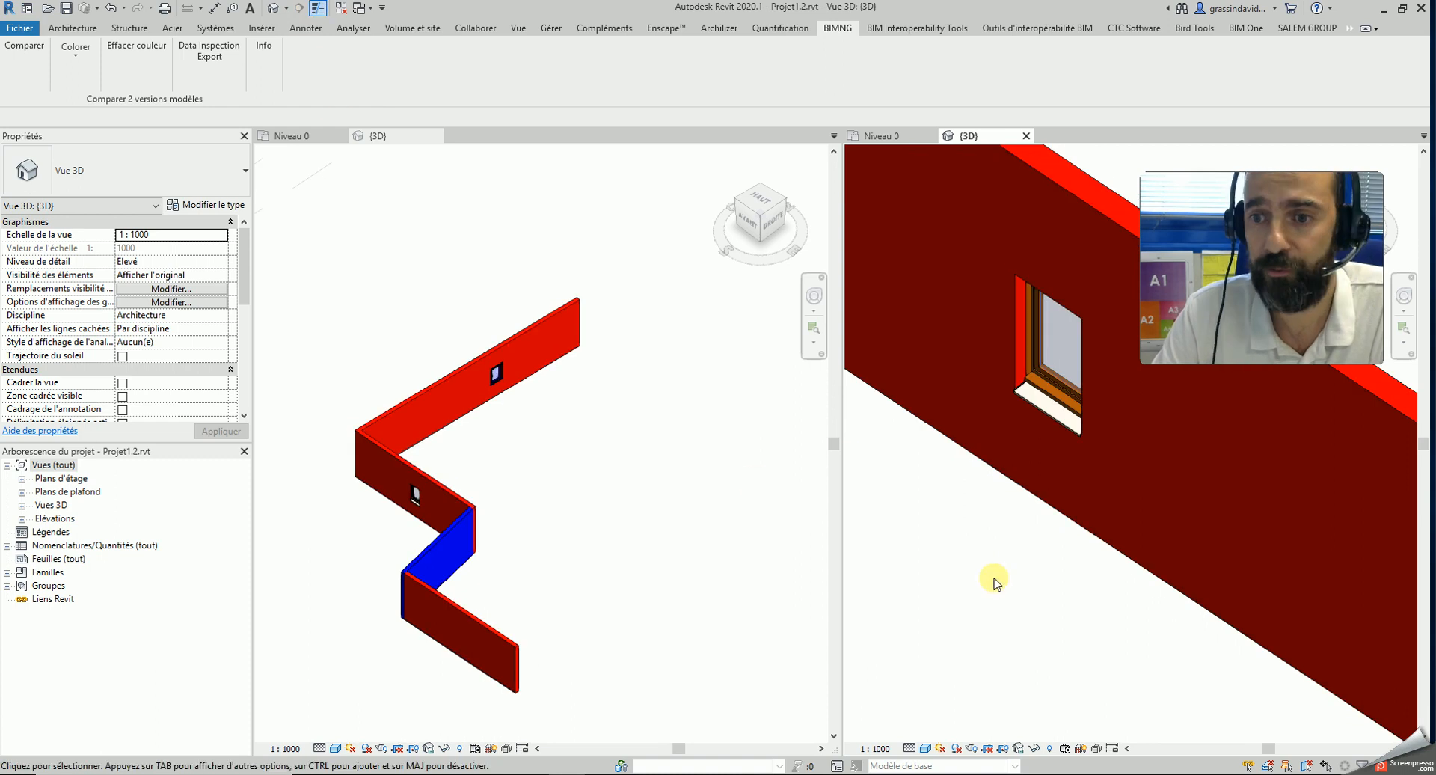
pyautogui.moveTo(1026, 523); pyautogui.dragTo(987, 612, button='middle')
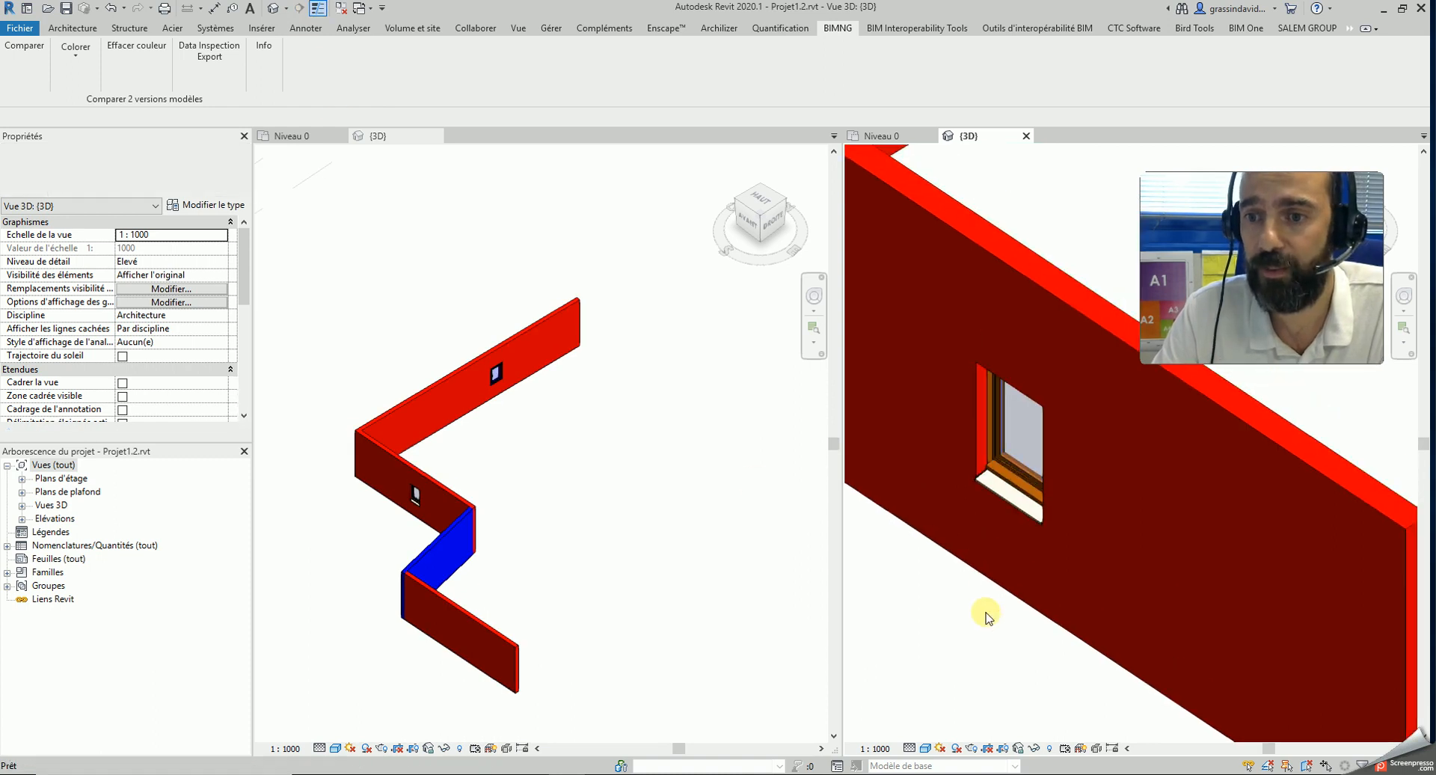
pyautogui.click(510, 567)
pyautogui.scroll(3, 416, 507)
# Step: Make the identical elements transparent in the 3D view of Projet1.2
pyautogui.click(960, 623)
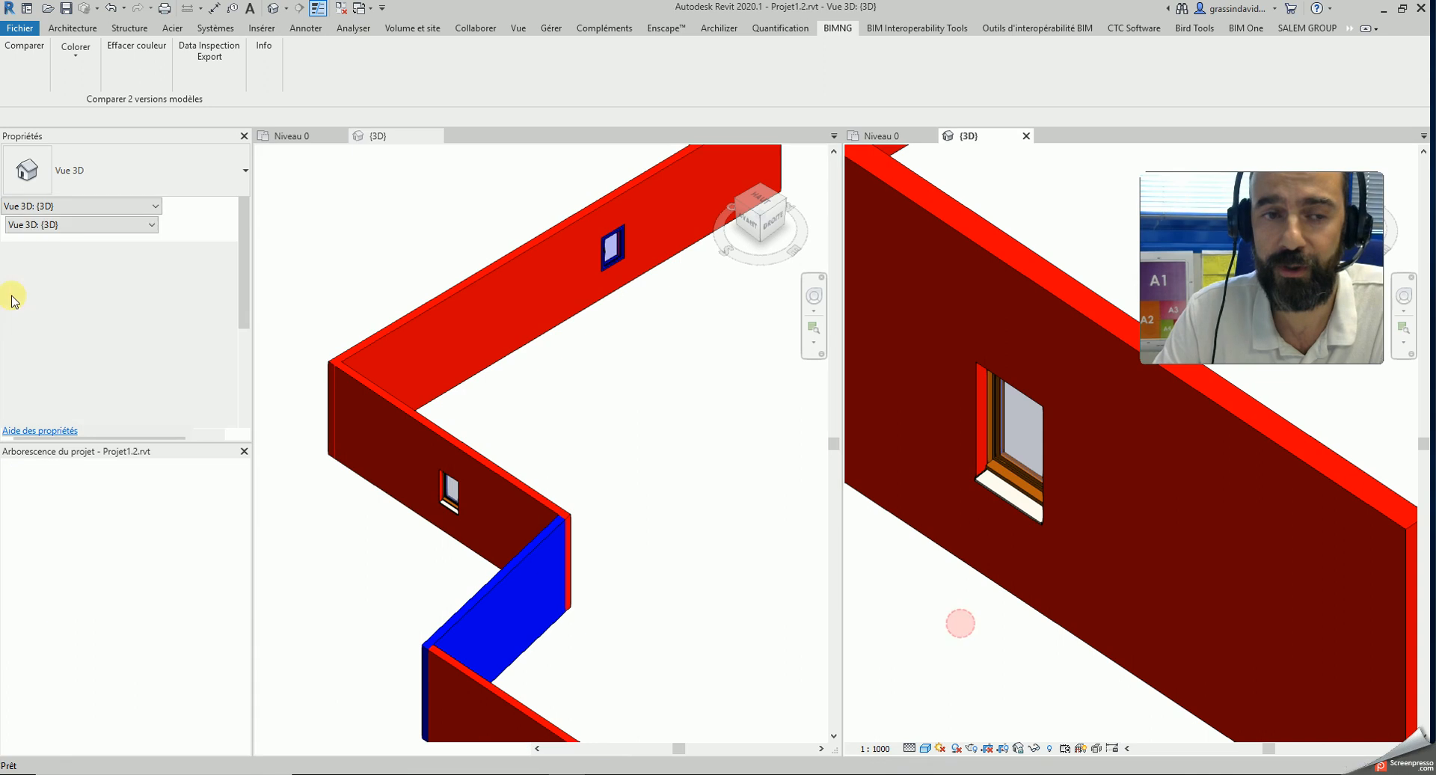
pyautogui.click(75, 52)
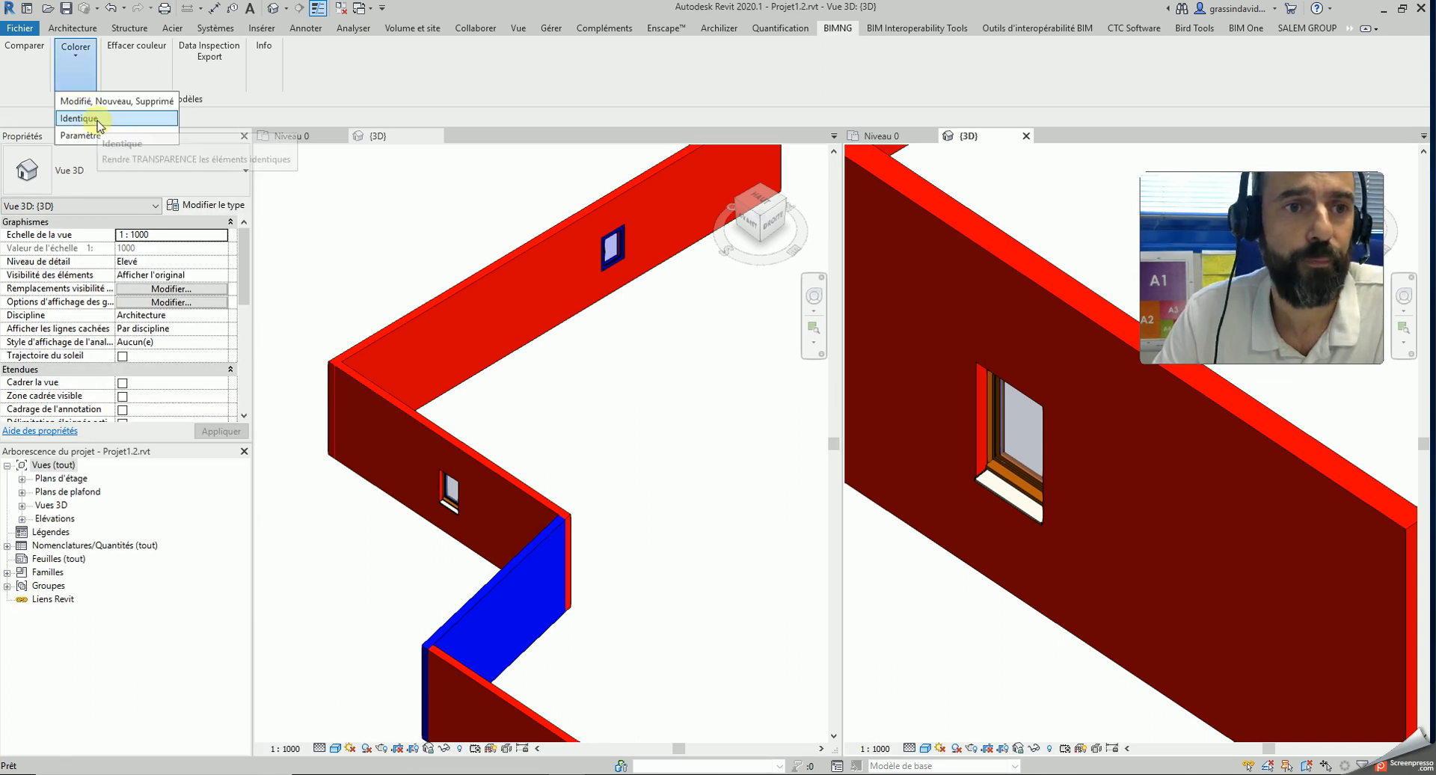
pyautogui.click(96, 119)
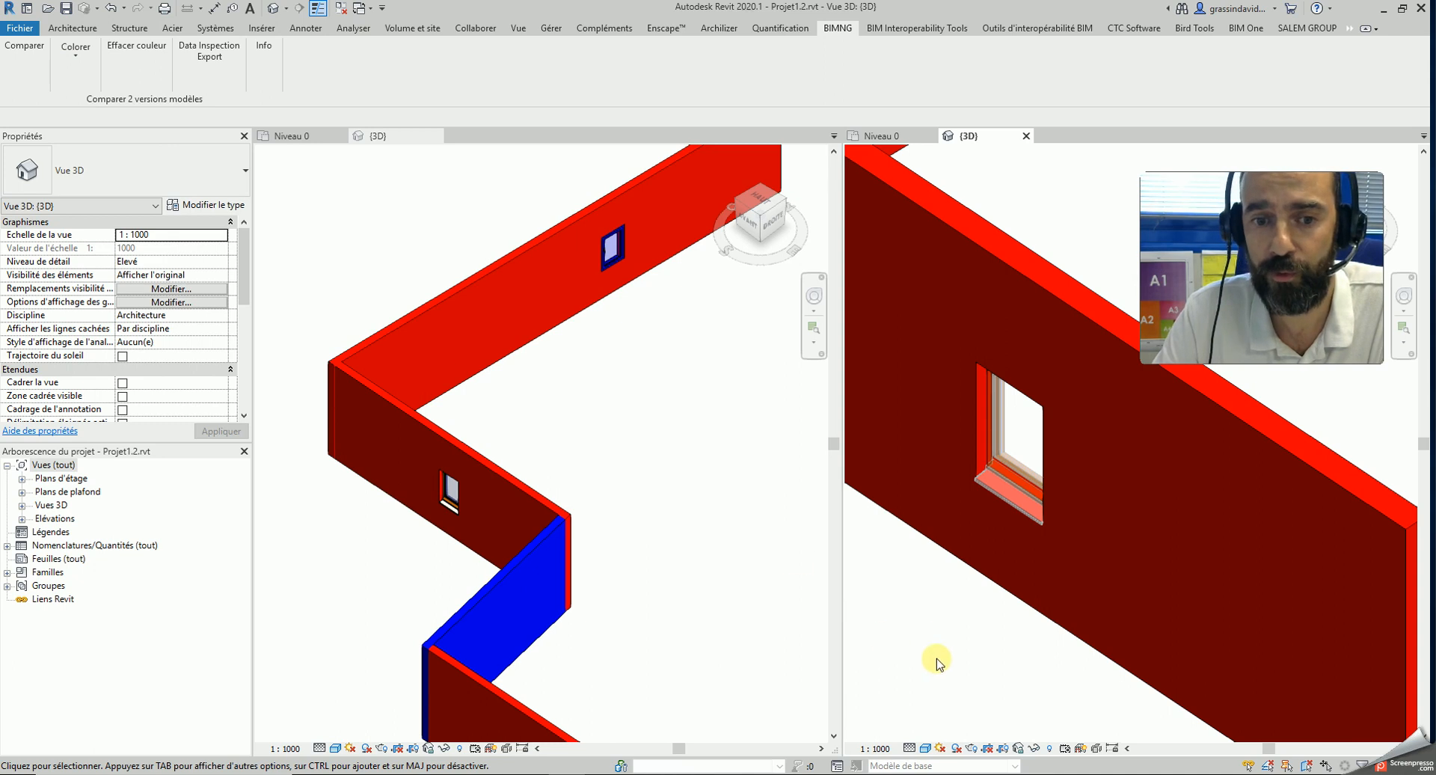
# Step: Examine the coloured walls and the transparency of the window in the 3D view of Projet1.2
pyautogui.scroll(-5, 1021, 572)
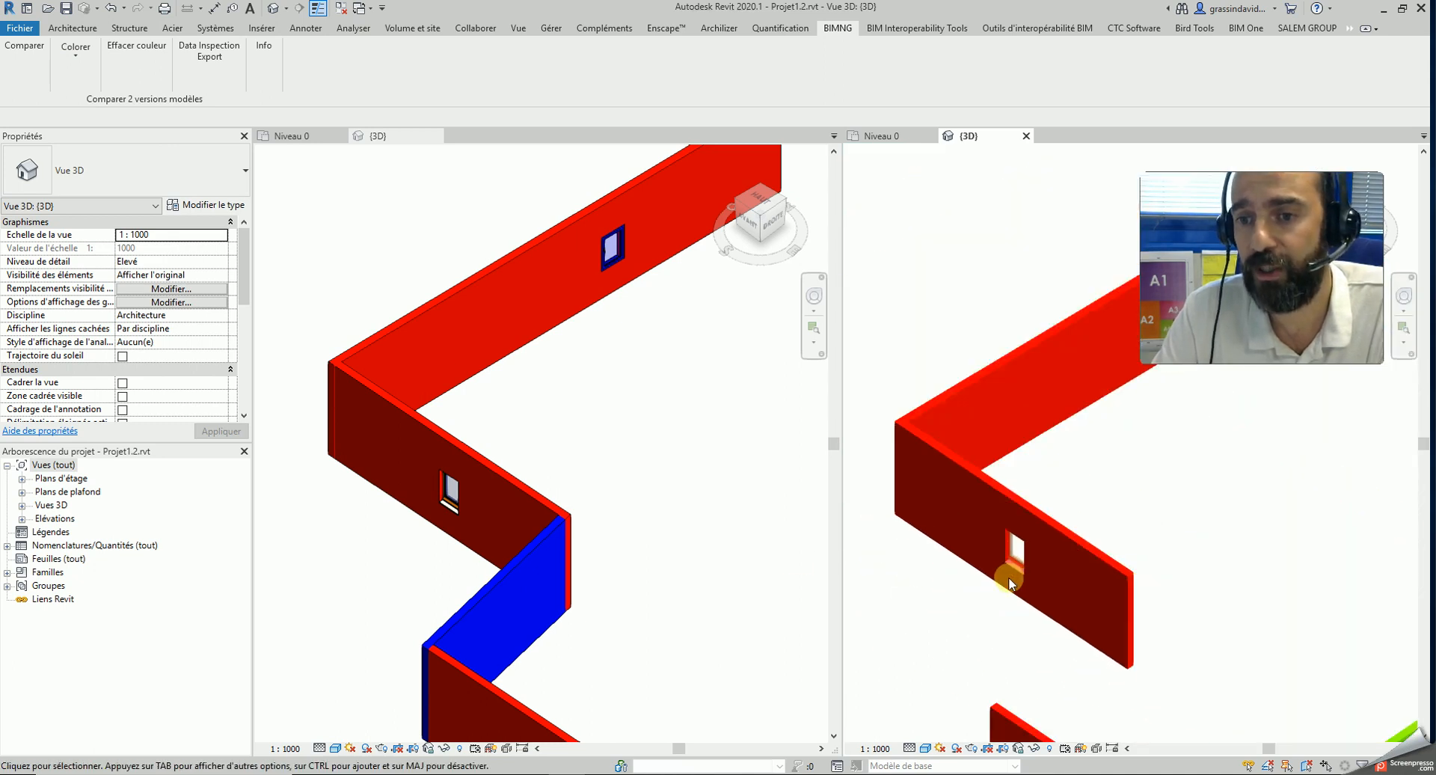
pyautogui.scroll(-2, 1014, 580)
pyautogui.moveTo(1177, 593); pyautogui.dragTo(1107, 473, button='middle')
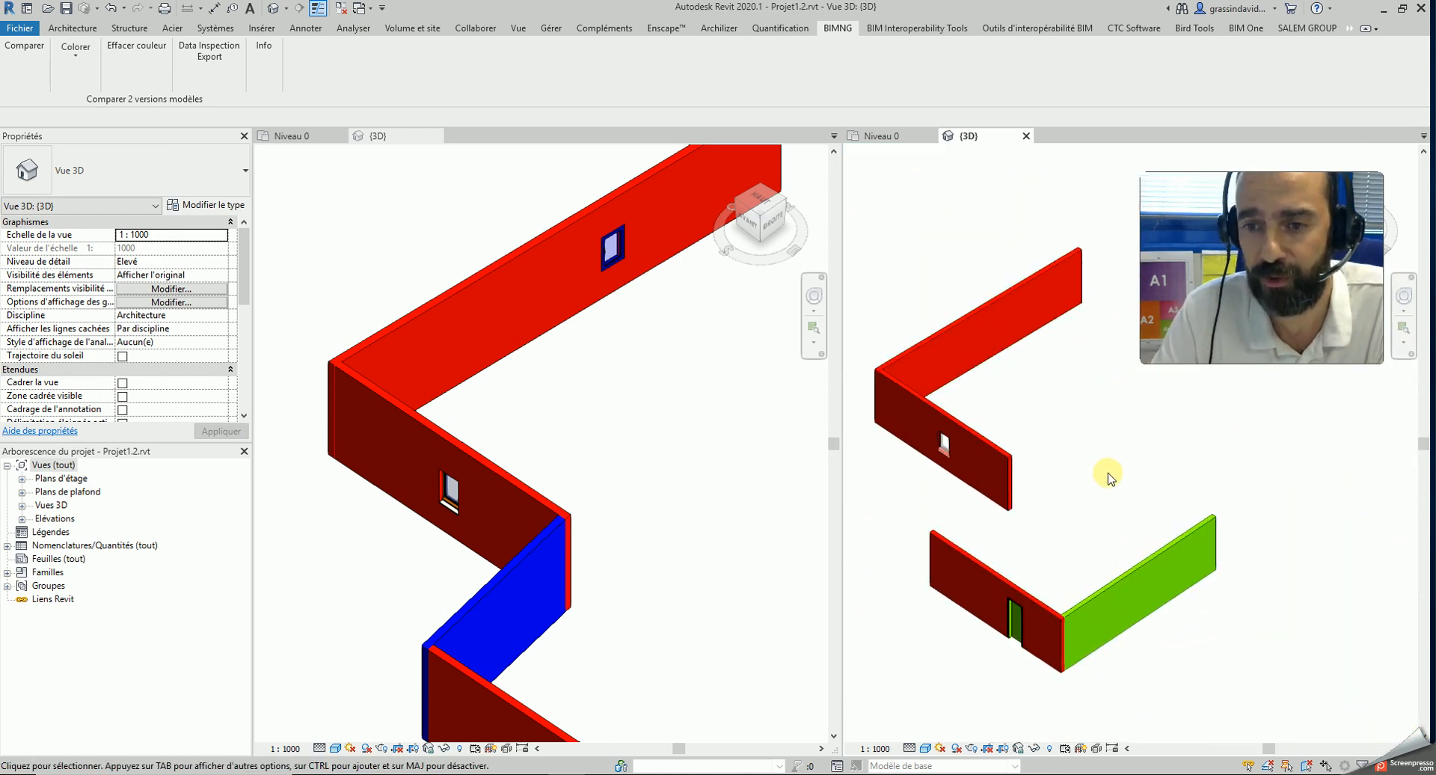
pyautogui.scroll(1, 944, 499)
pyautogui.scroll(-2, 952, 502)
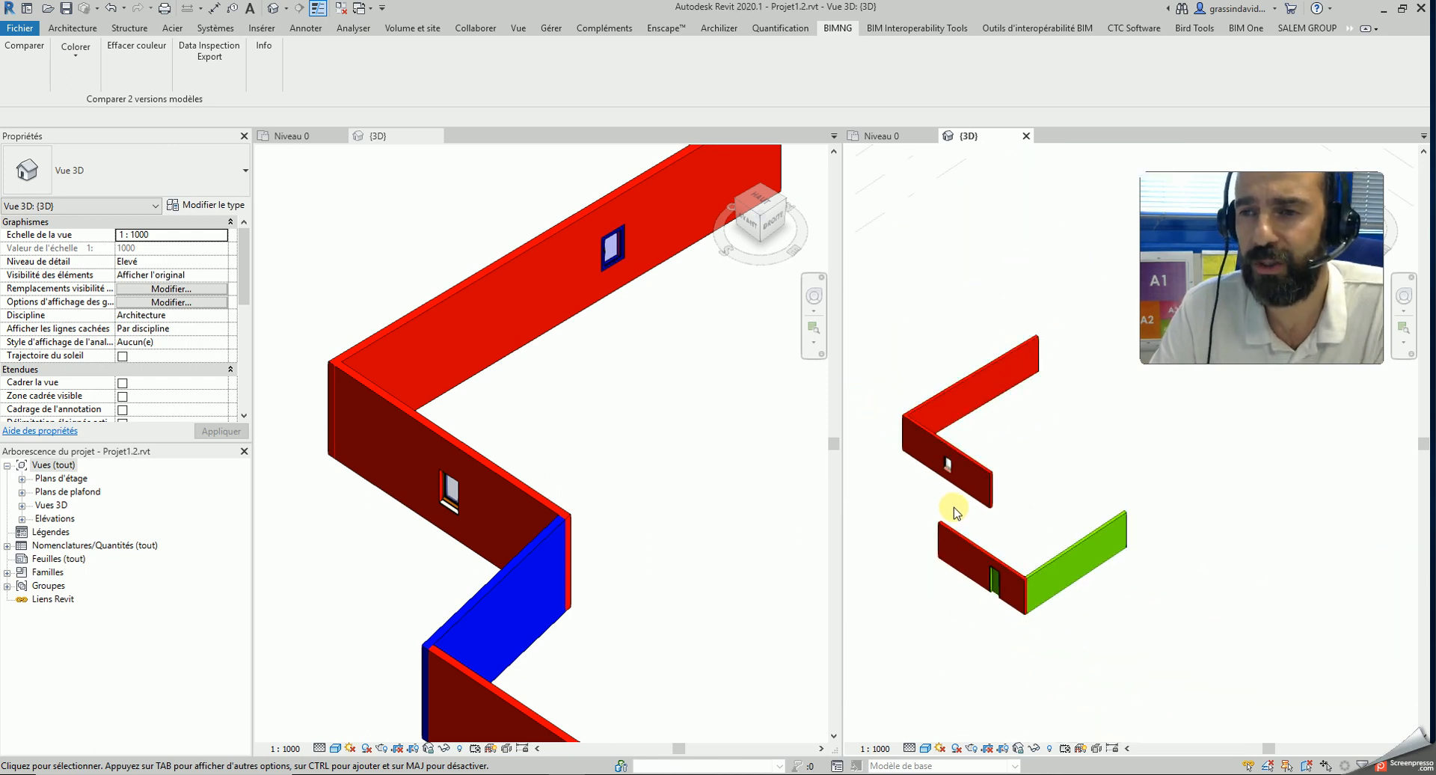
pyautogui.scroll(5, 956, 494)
pyautogui.scroll(1, 918, 475)
pyautogui.moveTo(931, 495); pyautogui.dragTo(944, 582, button='middle')
pyautogui.scroll(4, 995, 454)
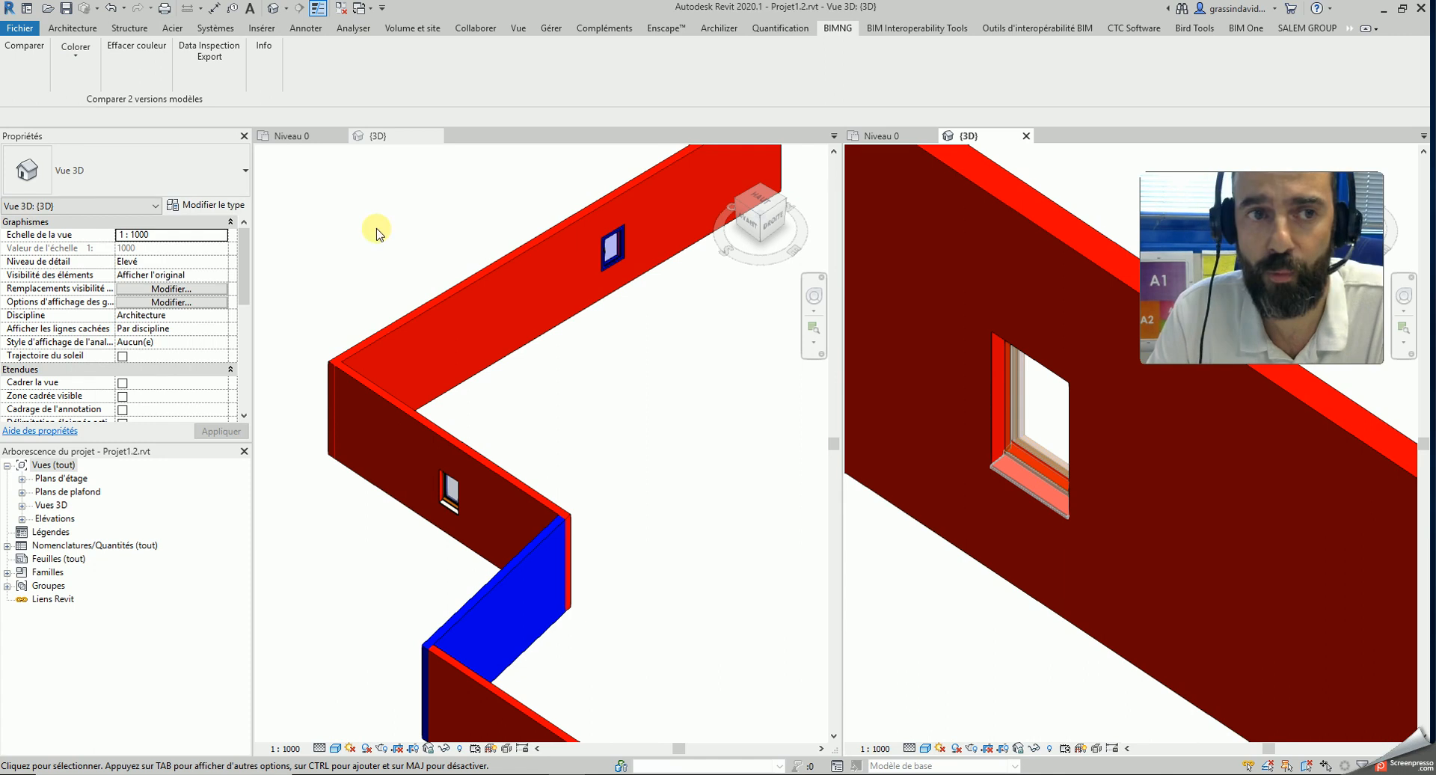
# Step: Clear the comparison colours in Projet1.2's 3D view and list the modified Niveau 0 elements in Data Inspection/Export
pyautogui.click(75, 67)
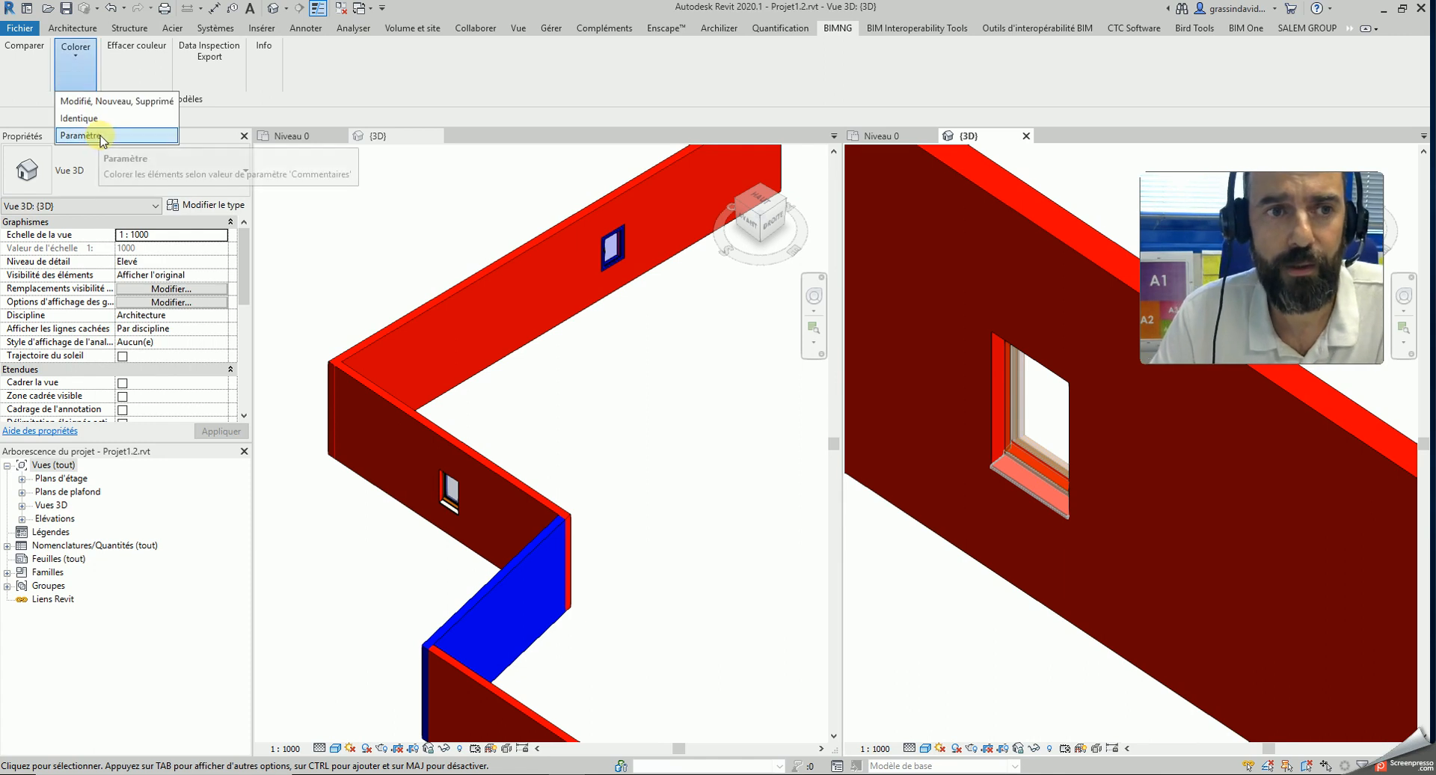
pyautogui.click(143, 63)
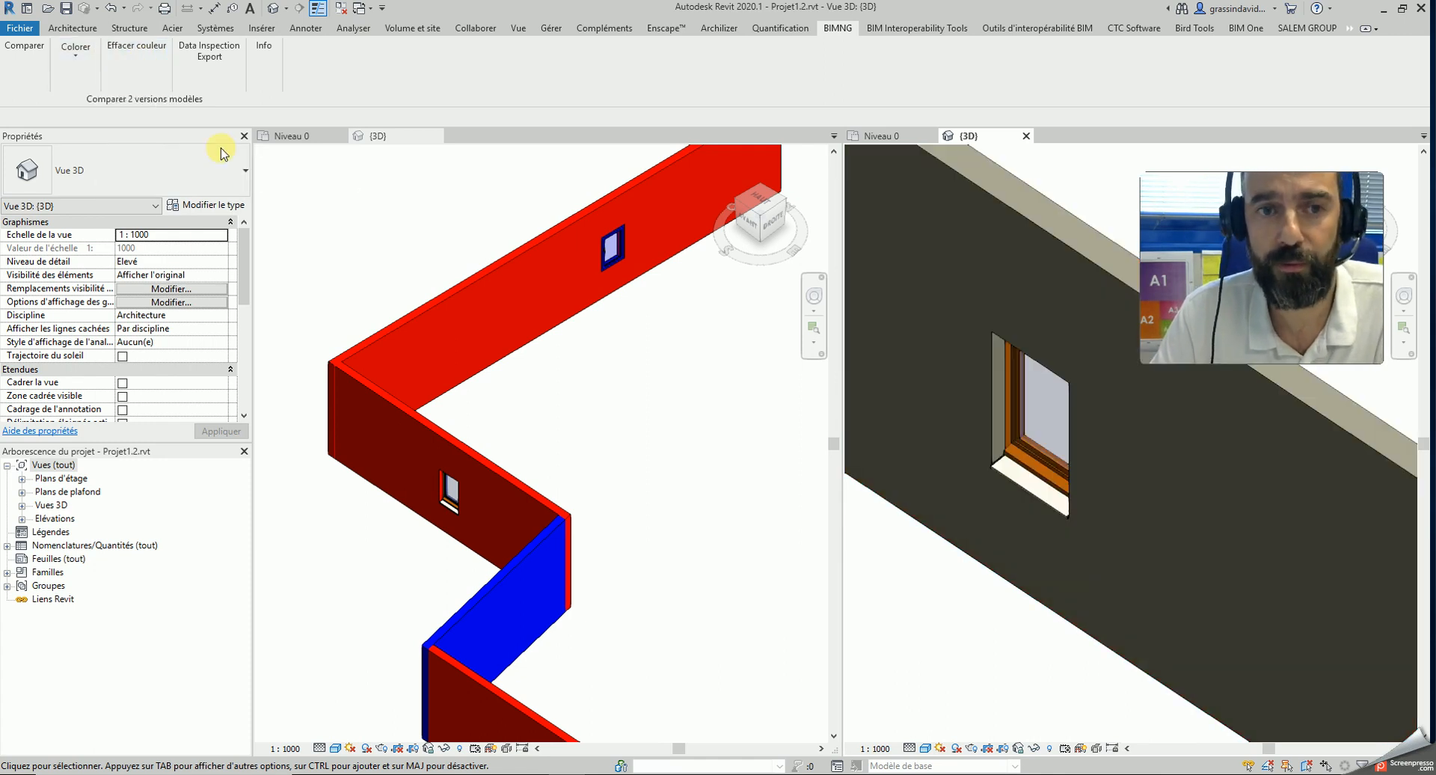
pyautogui.click(210, 54)
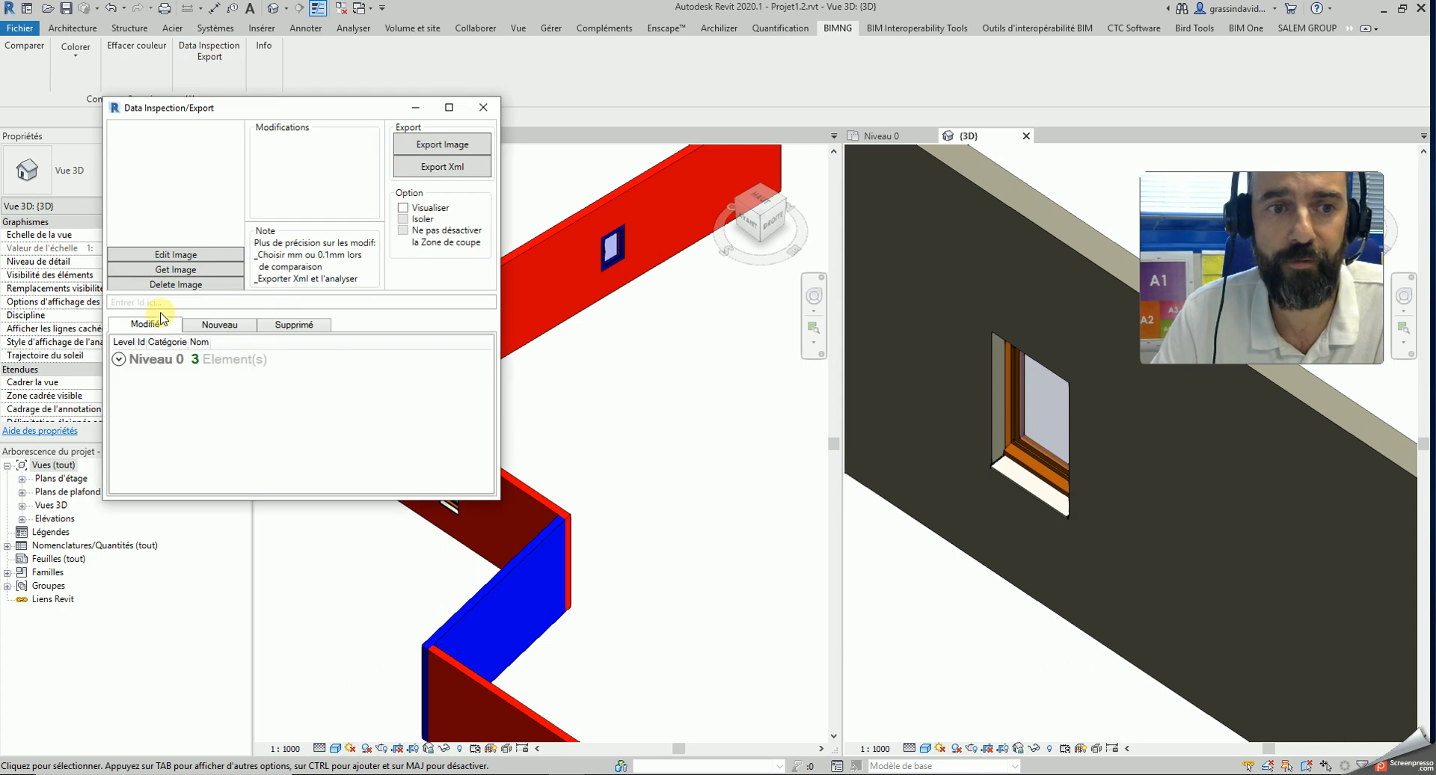
pyautogui.click(118, 360)
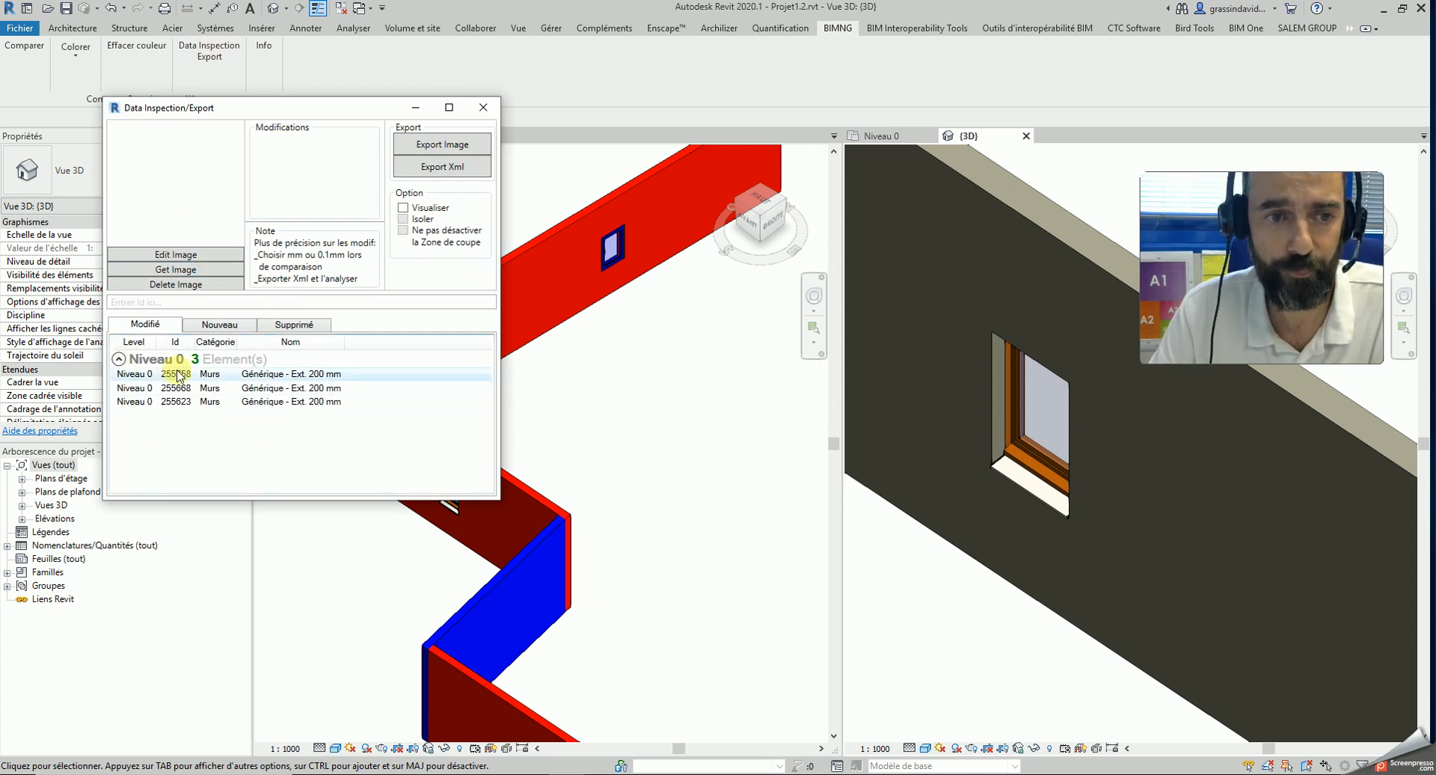
# Step: List the new and deleted Niveau 0 elements in Data Inspection/Export and close the inspection window
pyautogui.click(228, 324)
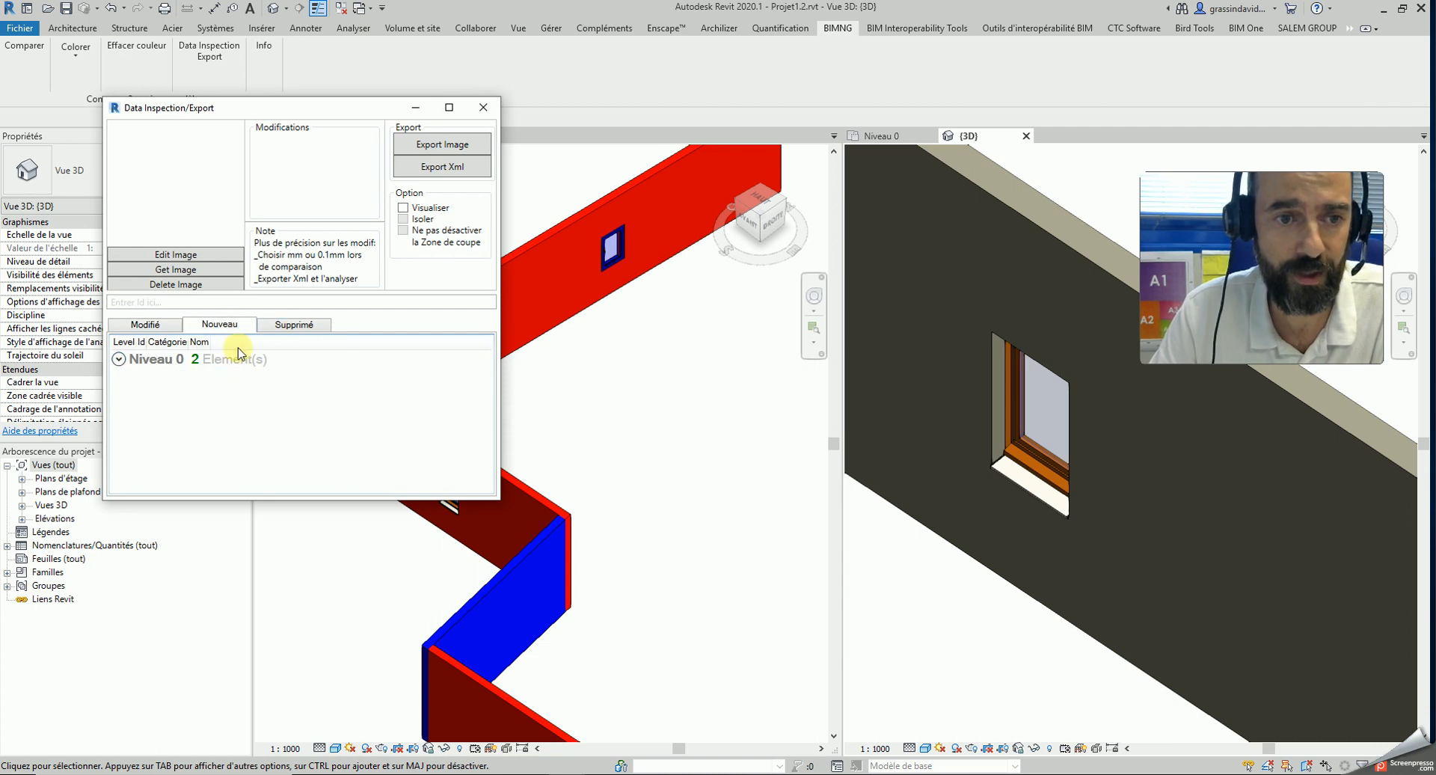
pyautogui.click(118, 360)
pyautogui.click(294, 324)
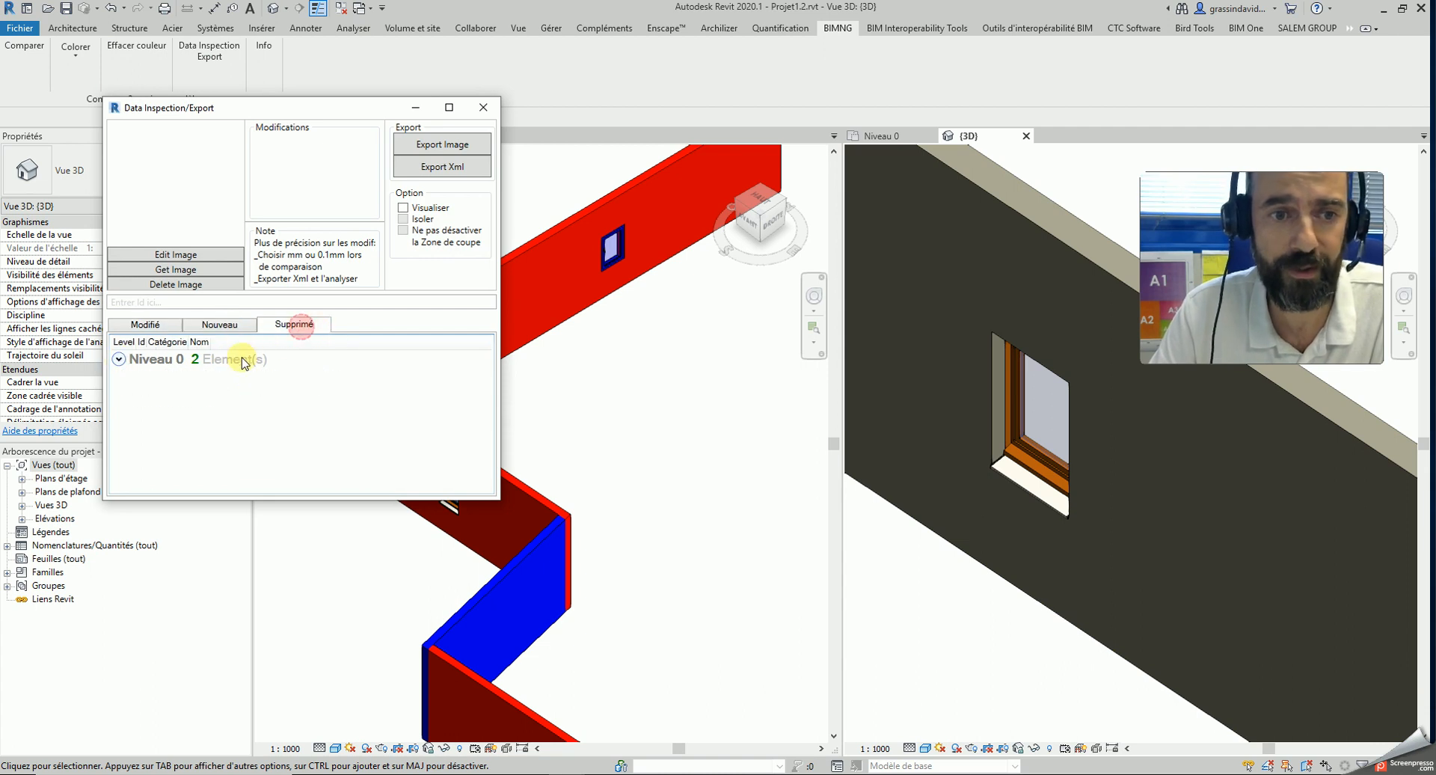
pyautogui.click(118, 359)
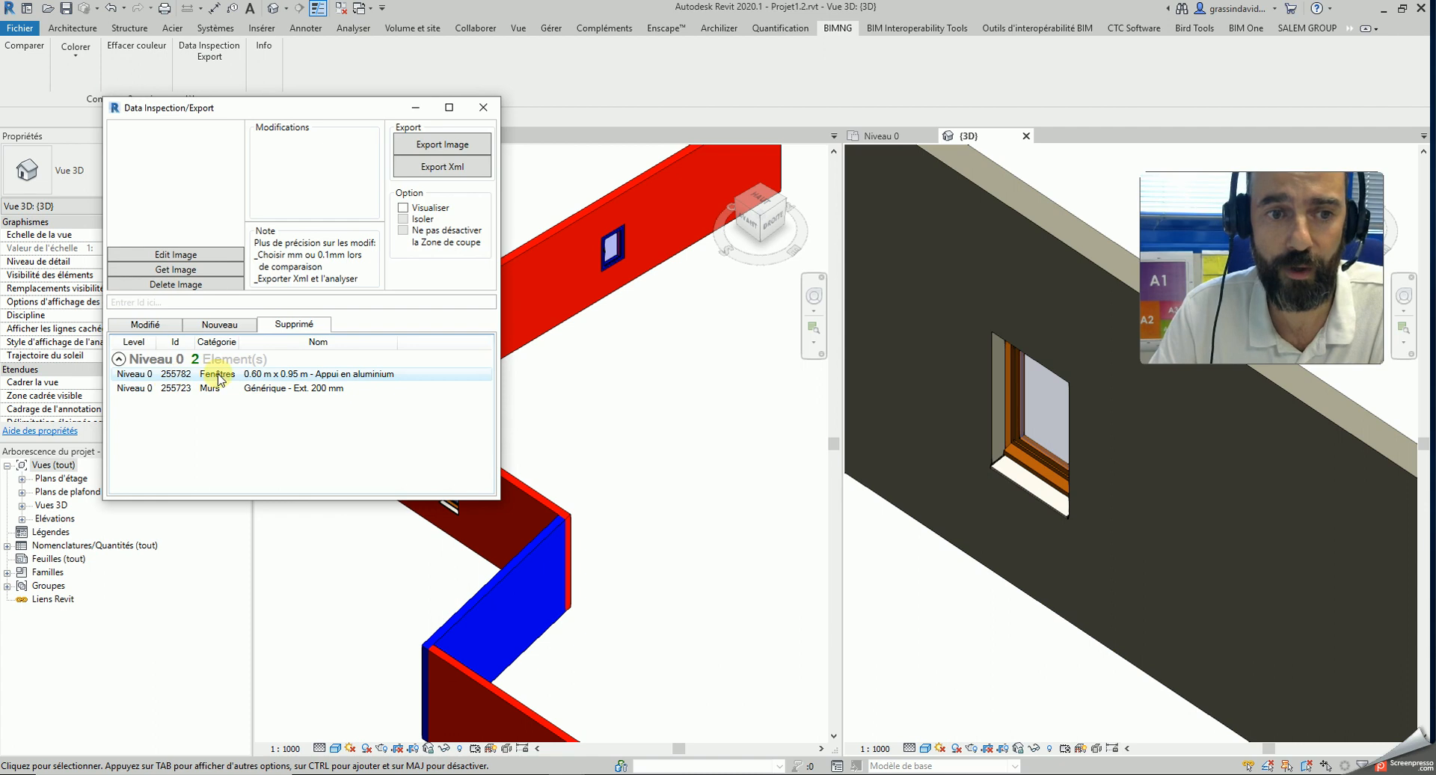
pyautogui.click(203, 389)
pyautogui.click(353, 438)
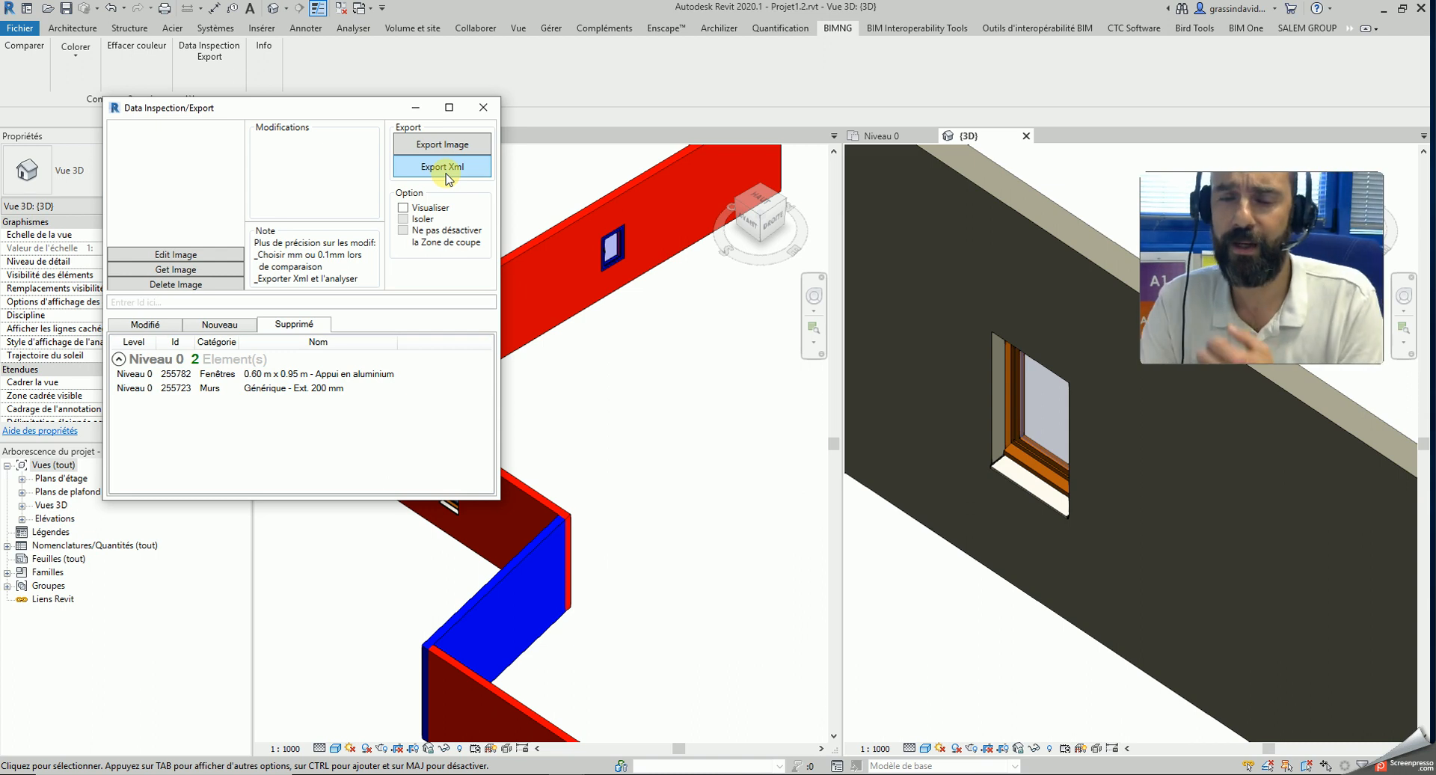
pyautogui.click(484, 109)
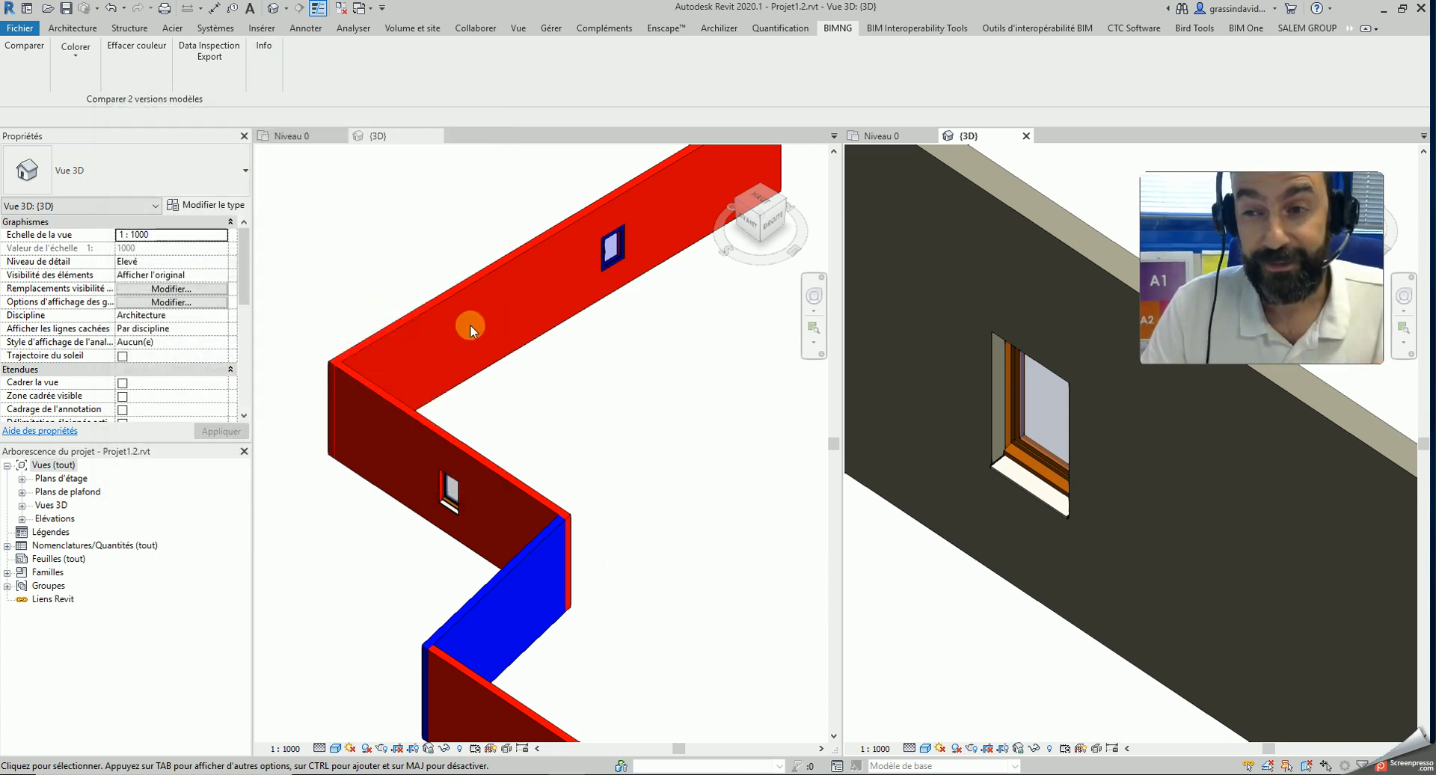
# Step: Examine the overall wall layout in Projet1.2's uncoloured 3D view
pyautogui.click(665, 411)
pyautogui.scroll(-3, 950, 609)
pyautogui.scroll(-5, 950, 609)
pyautogui.click(1083, 551)
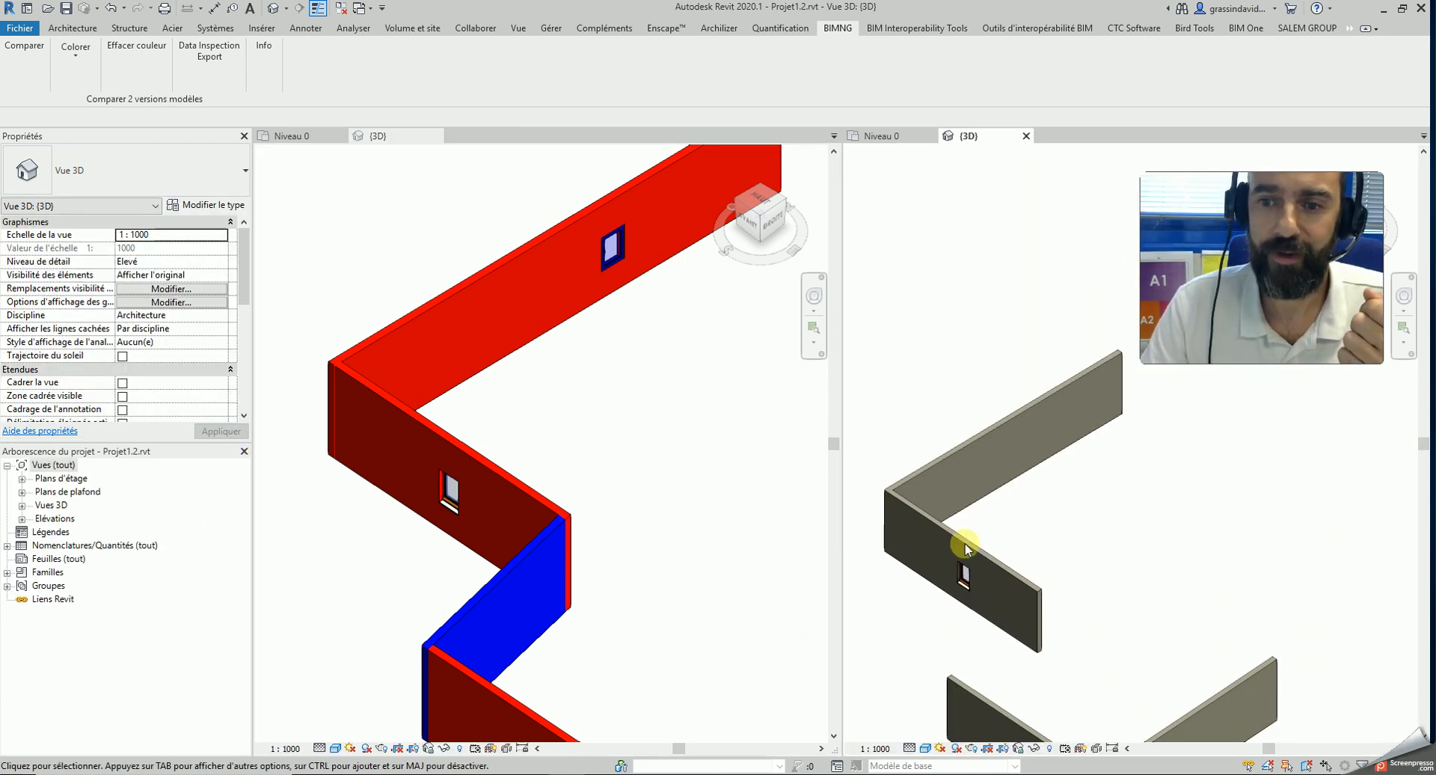
pyautogui.moveTo(1097, 535); pyautogui.dragTo(1096, 446, button='middle')
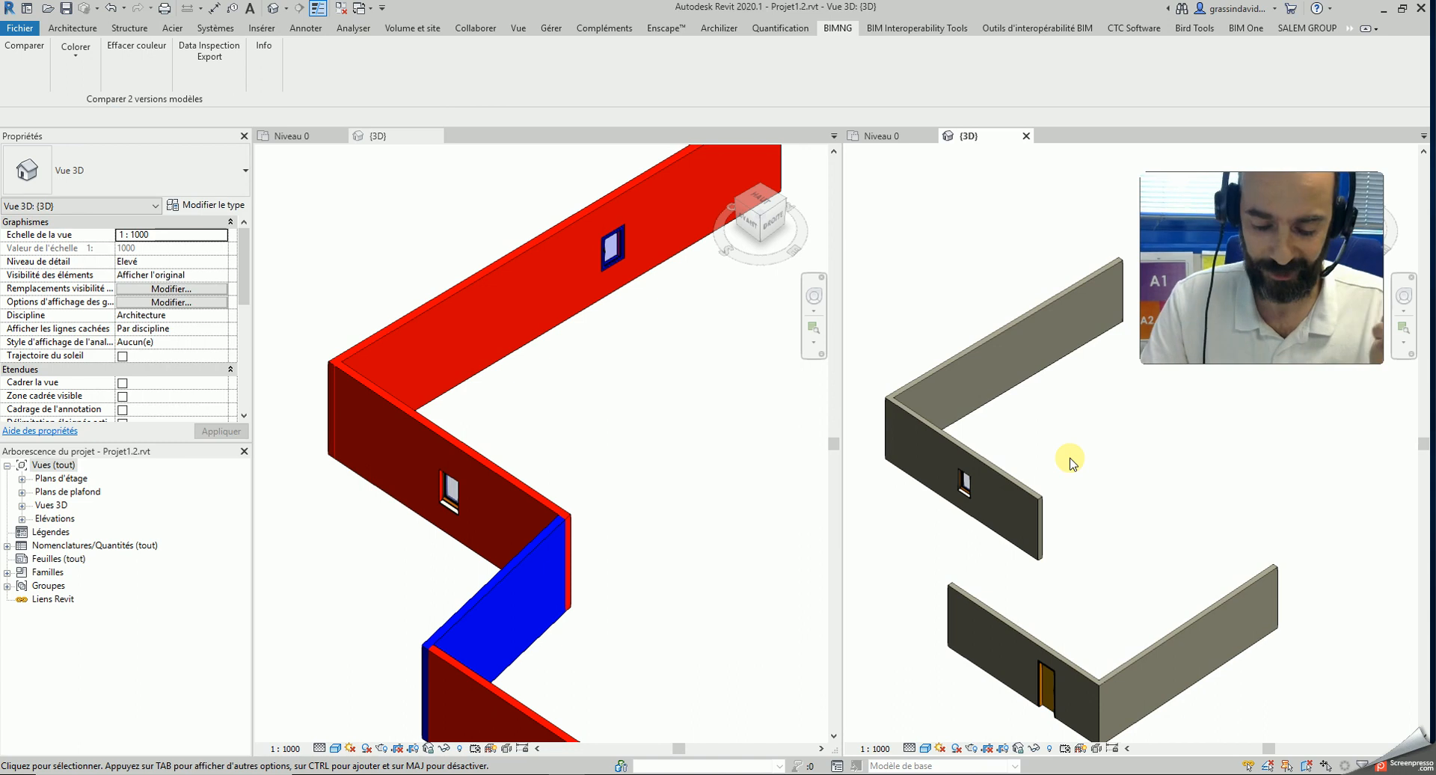